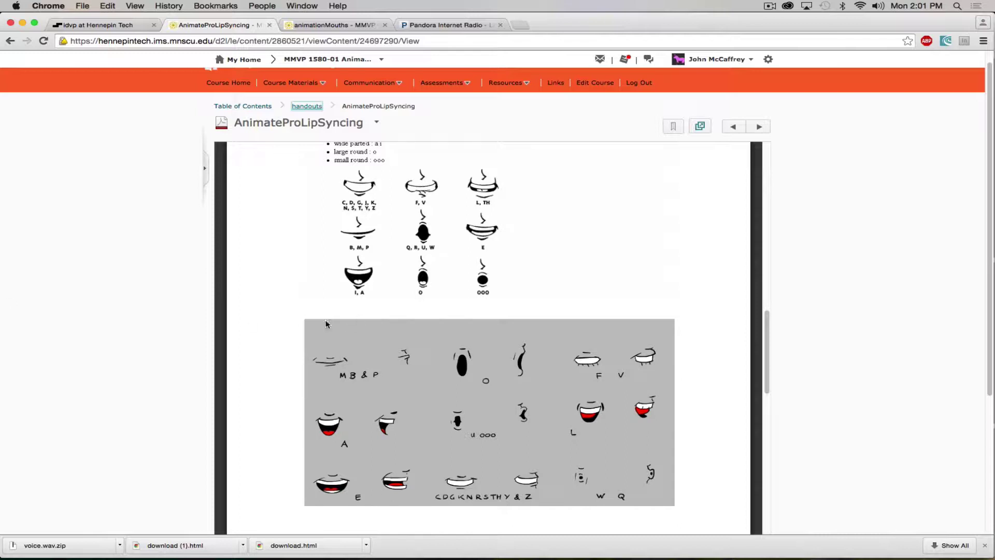
Step: Examine the lip-sync handout's mouth charts and its A to X phoneme list, highlighting the sounds for mouth A
scroll(331, 306, up, 5)
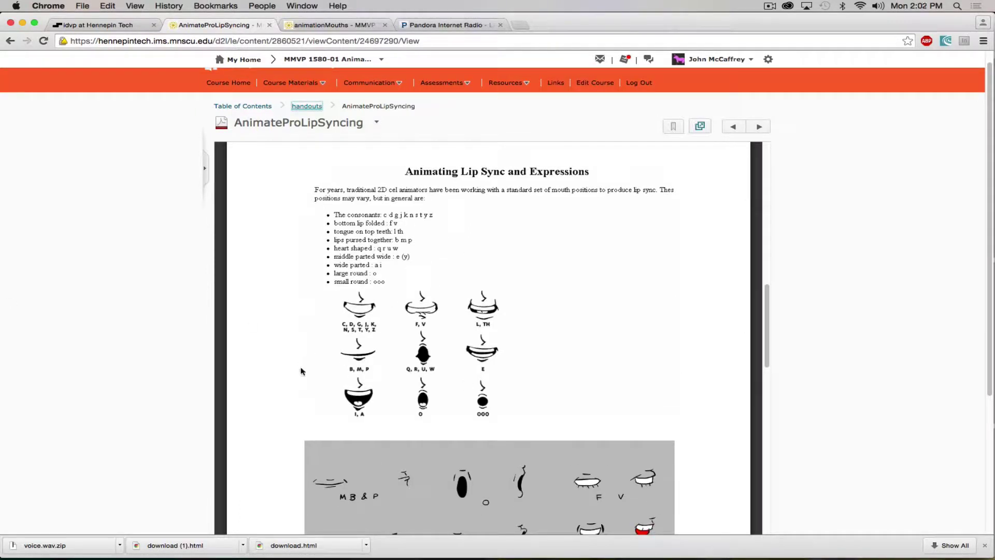
scroll(373, 342, down, 5)
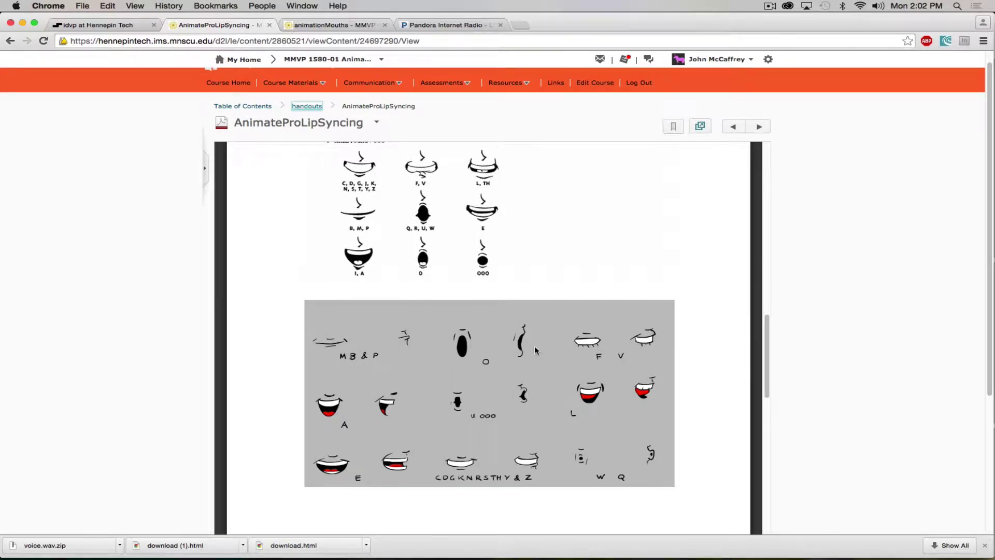
scroll(380, 412, down, 5)
scroll(373, 413, down, 10)
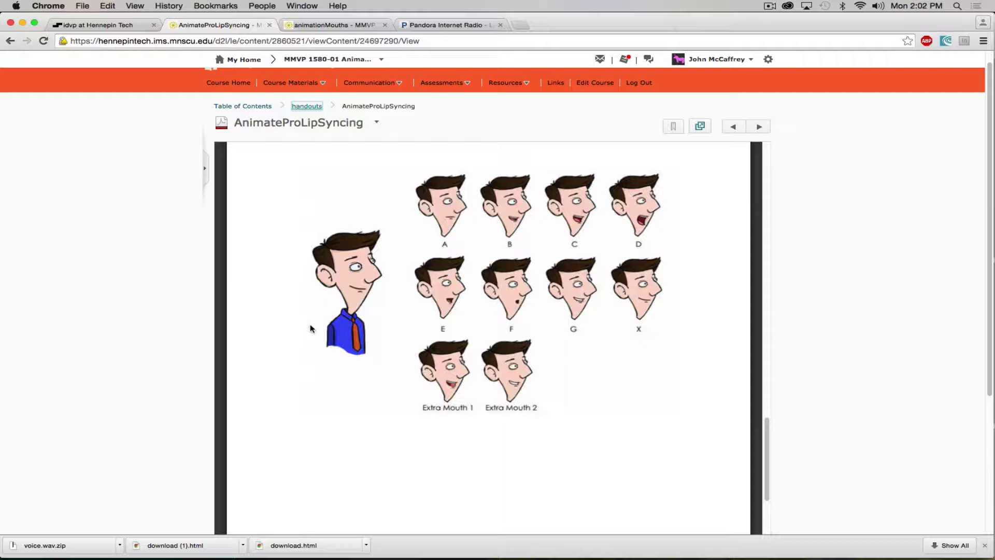
scroll(377, 308, up, 10)
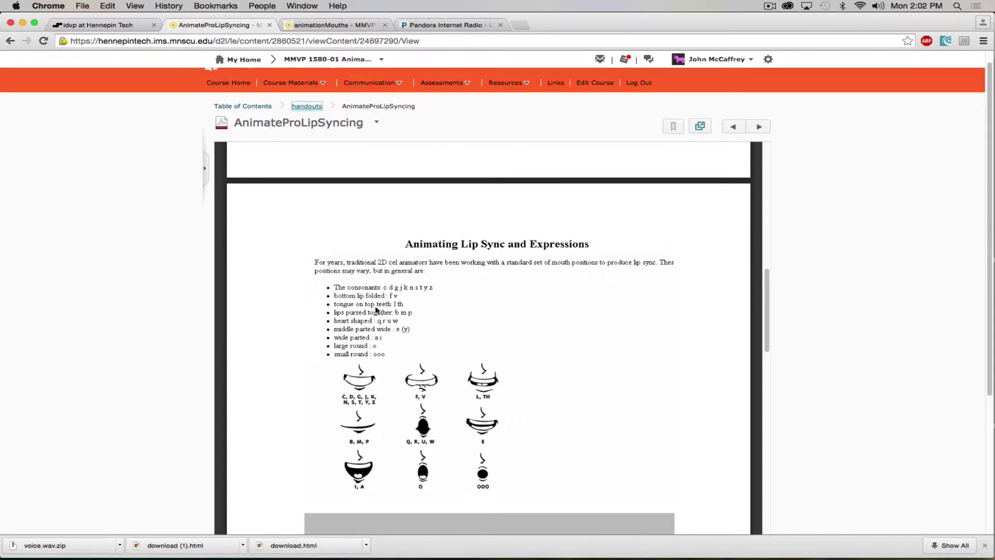
scroll(373, 310, up, 5)
scroll(324, 254, up, 3)
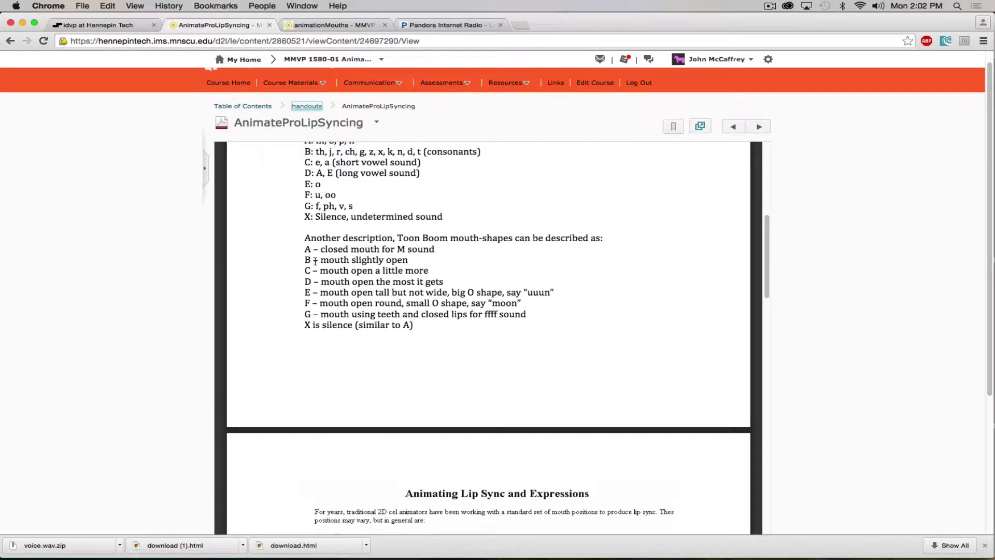
scroll(315, 189, up, 2)
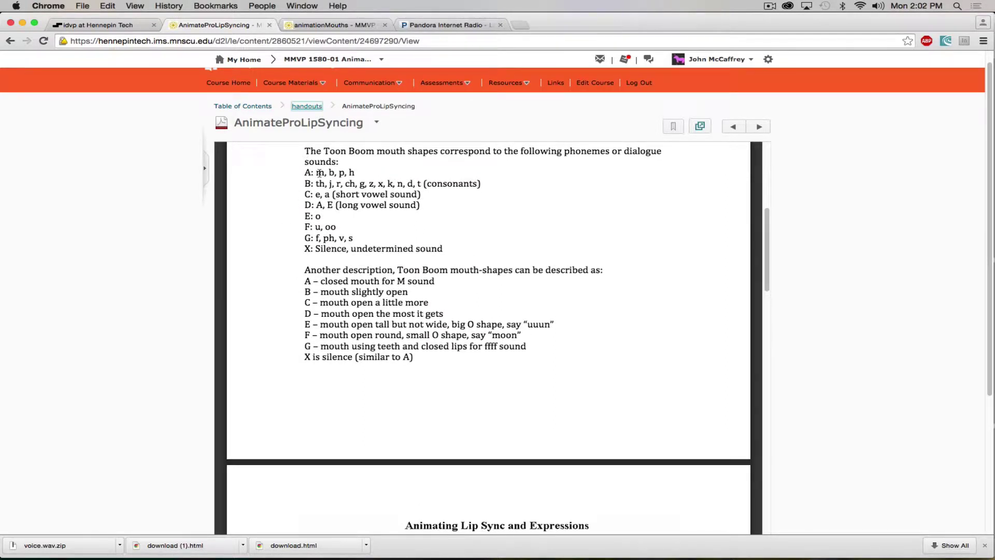
drag(316, 174, 356, 172)
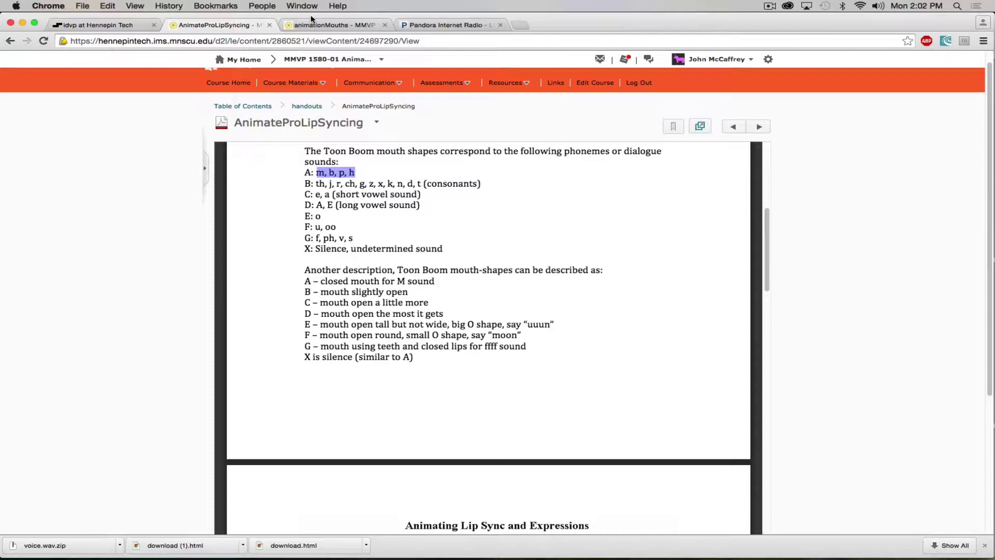
Step: Compare the animationMouths chart with the handout's A to X phoneme list, highlighting the silence description for mouth X
click(371, 25)
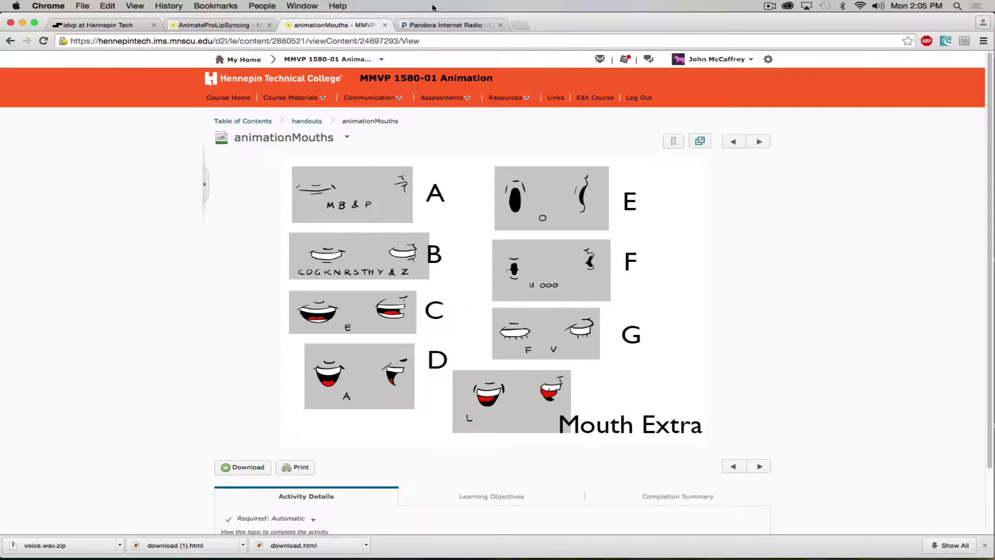
click(207, 25)
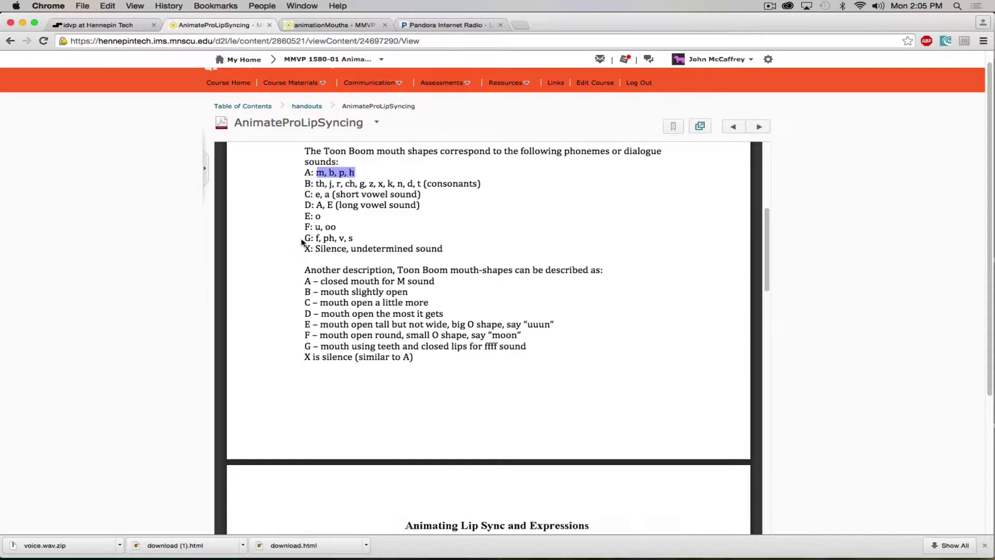
click(306, 246)
drag(302, 247, 312, 249)
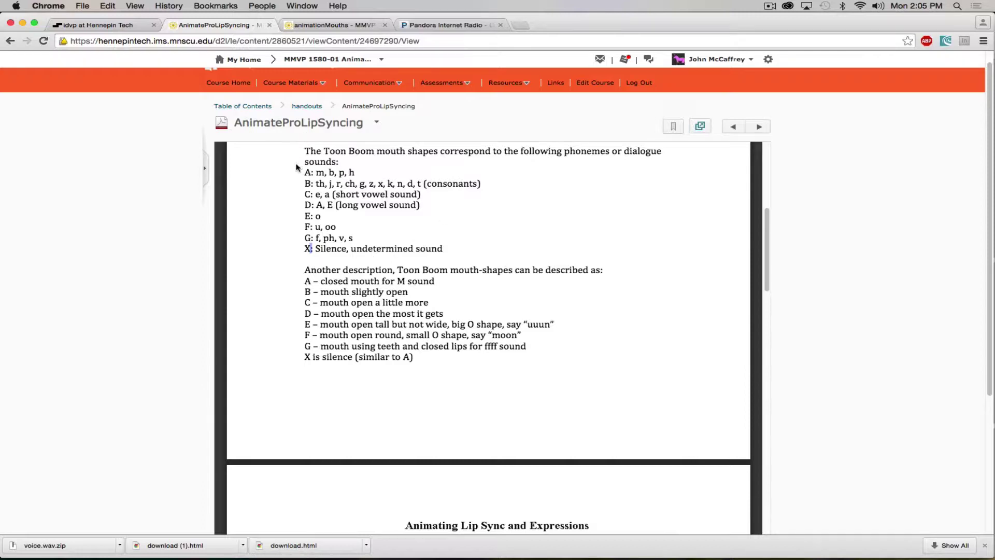
drag(305, 174, 314, 248)
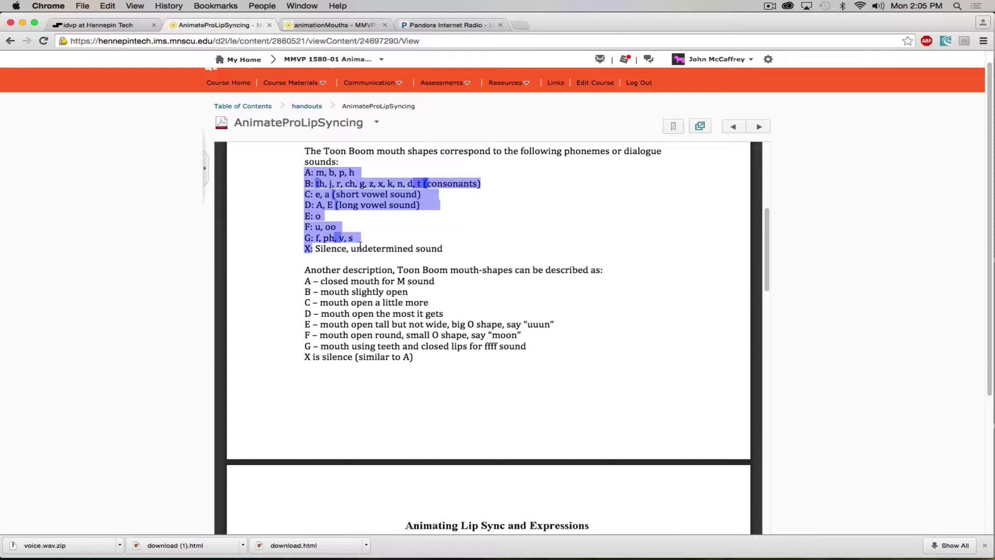
click(306, 248)
drag(314, 249, 413, 252)
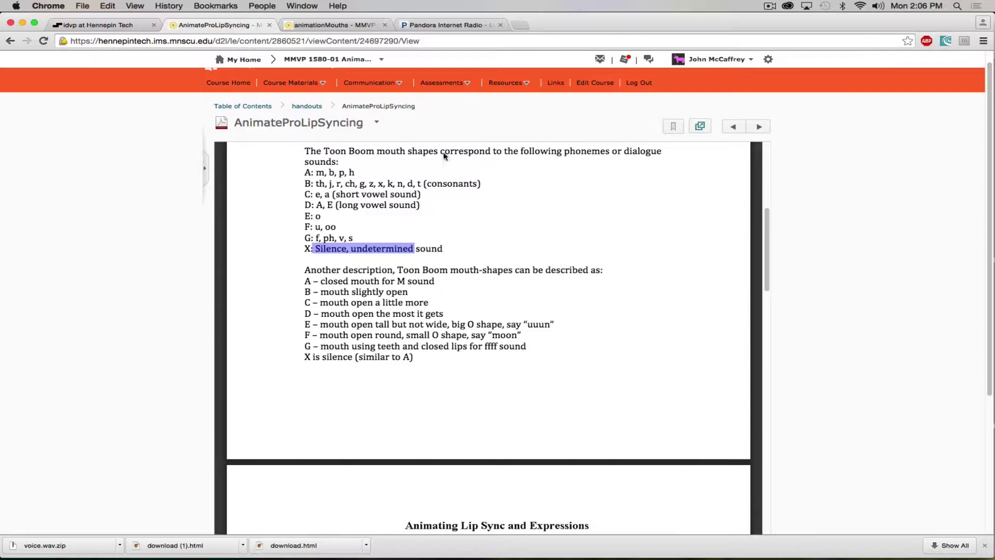
Step: Read the handout's opening naming rules, highlighting the naming method and the capital letters requirement
scroll(339, 262, up, 5)
scroll(337, 256, up, 1)
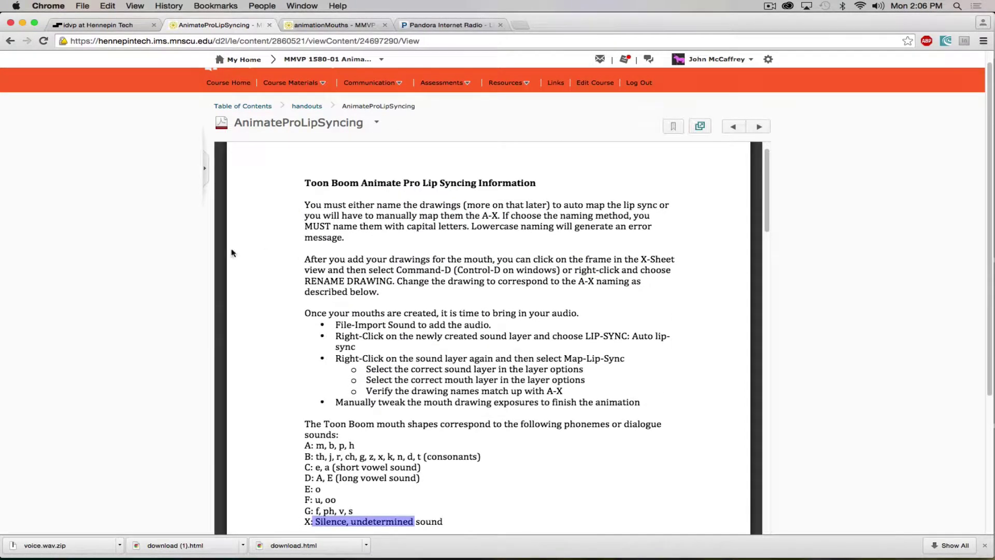
click(533, 207)
drag(511, 215, 589, 217)
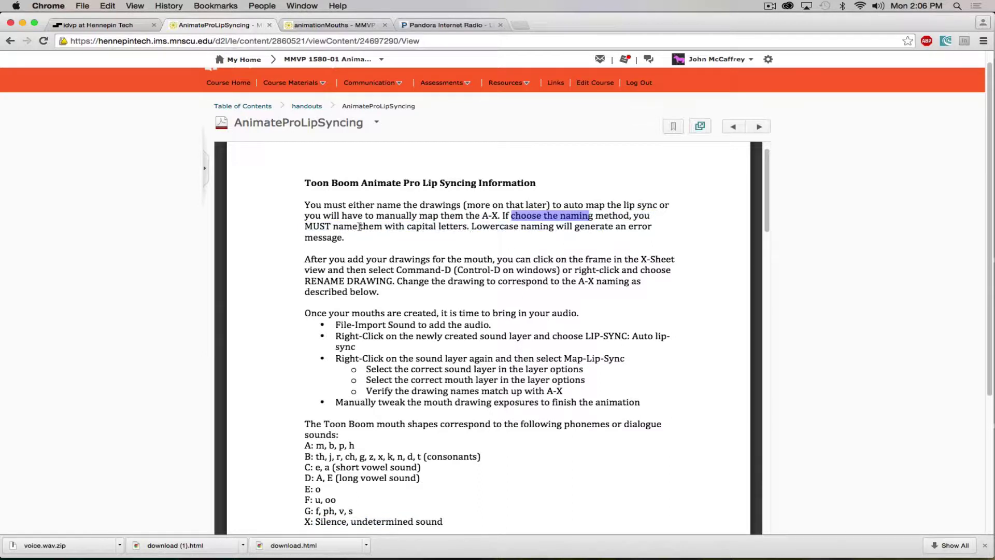
click(360, 226)
drag(305, 227, 467, 229)
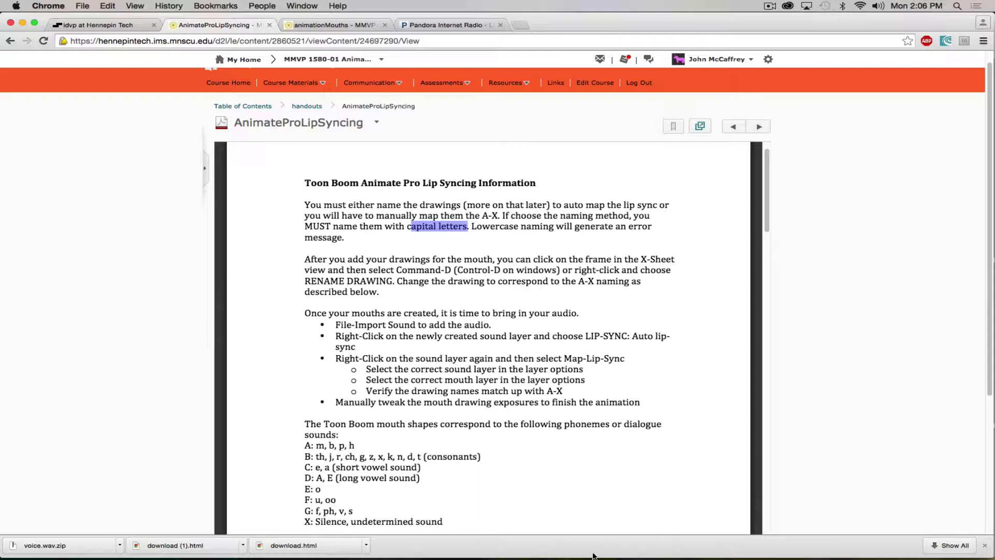
Step: Review the rest of the handout's lip-sync instructions and bring up the animationMouths chart
mouse_move(601, 558)
scroll(452, 420, down, 1)
scroll(452, 419, down, 5)
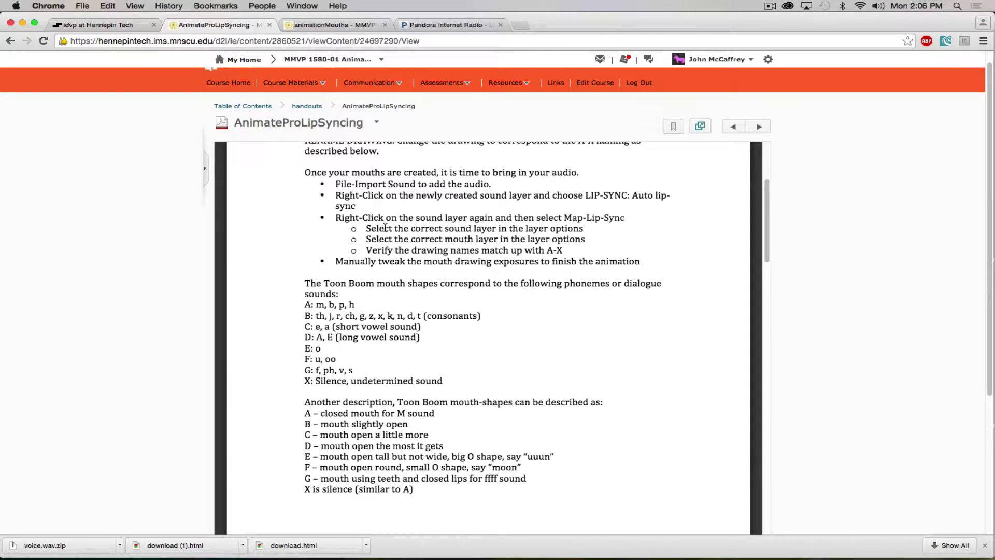
click(340, 24)
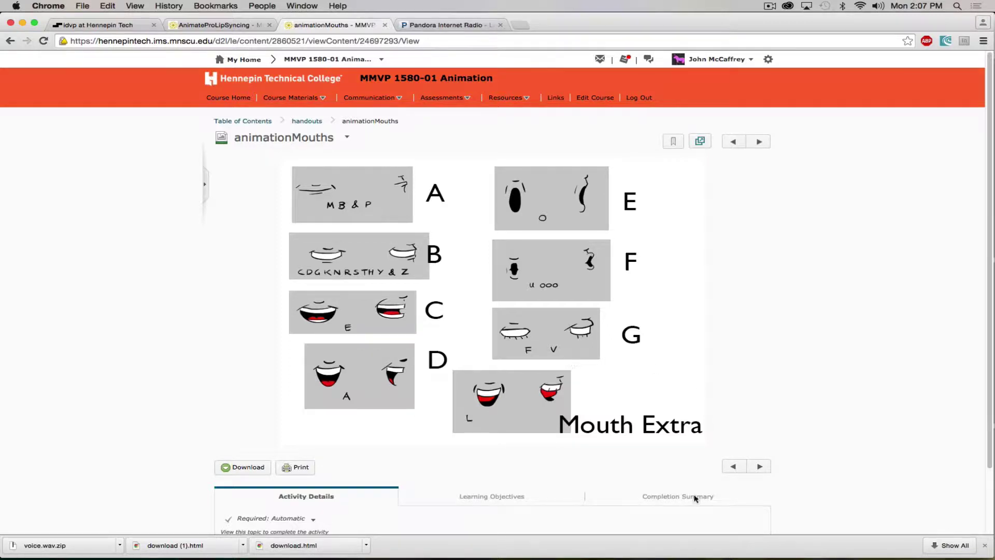
Step: Switch to Toon Boom Animate Pro and create a new HDTV_Vertical scene named lipSyncFall2015
click(380, 541)
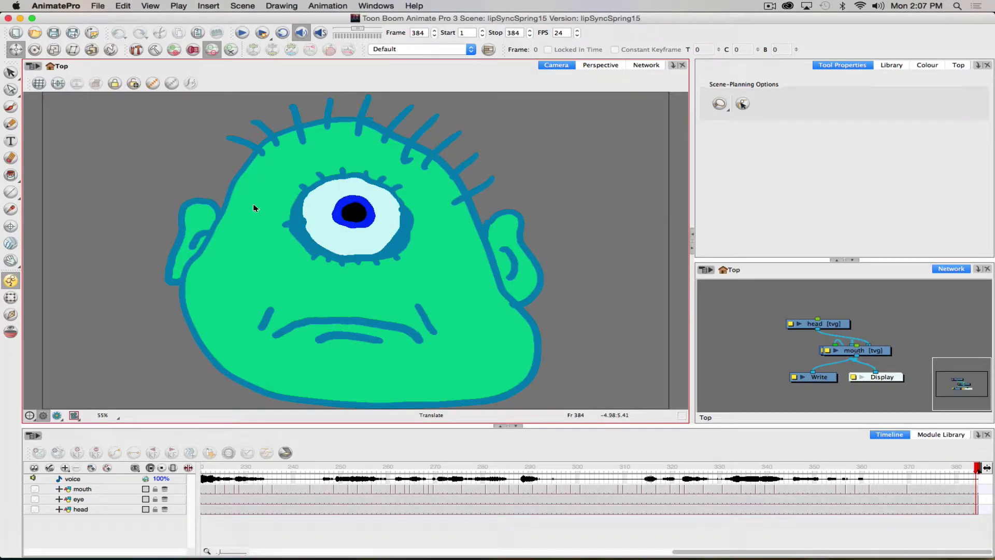
key(super+n)
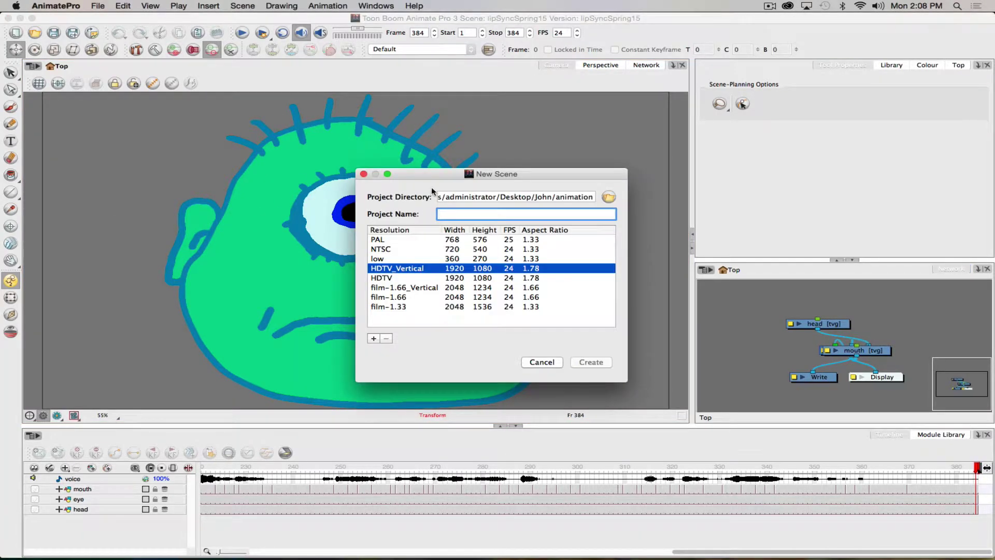
text(lip)
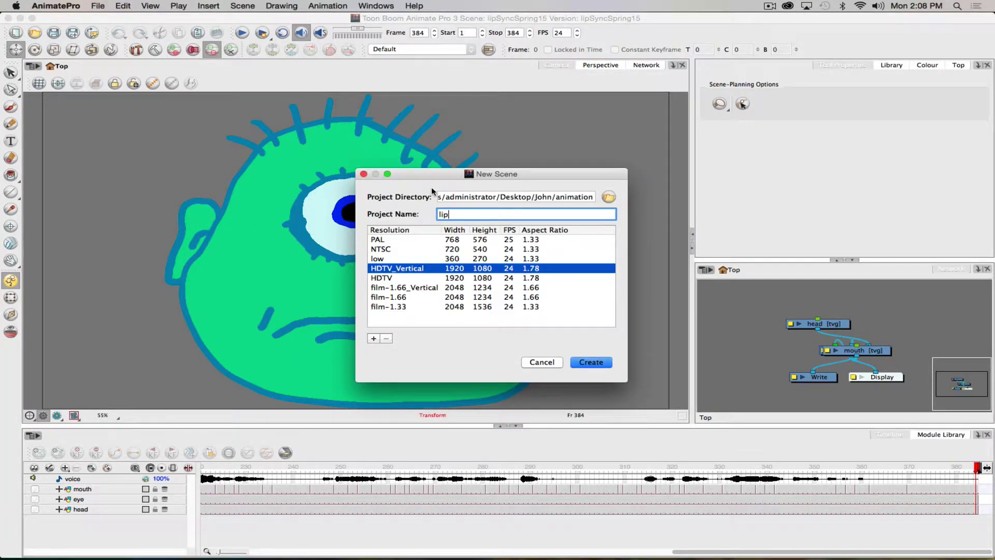
text(SyncFall2015)
key(Return)
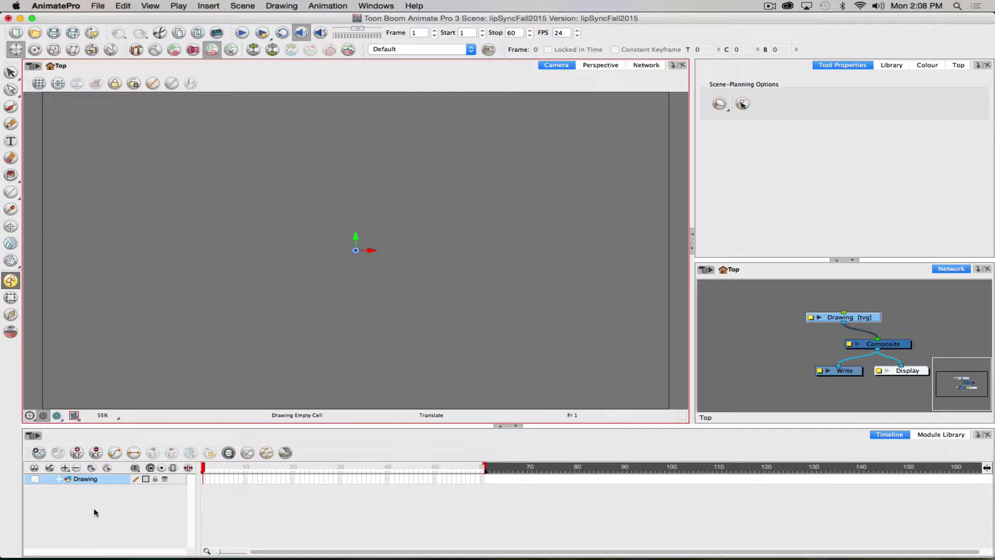
Step: Activate the Brush tool and add a palette colour based on Red, set to crimson at about R 197, G 24, B 72
click(11, 107)
click(921, 66)
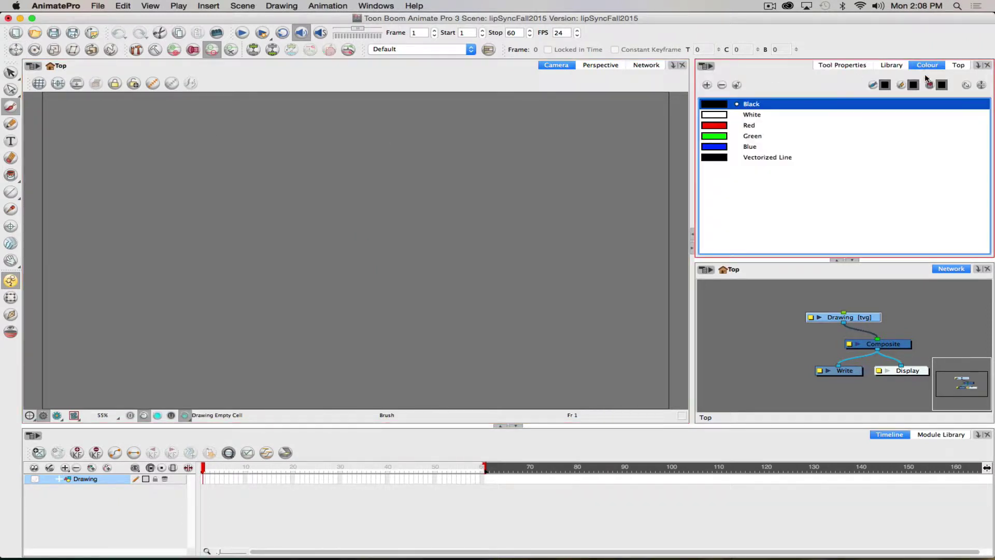
click(717, 126)
click(706, 85)
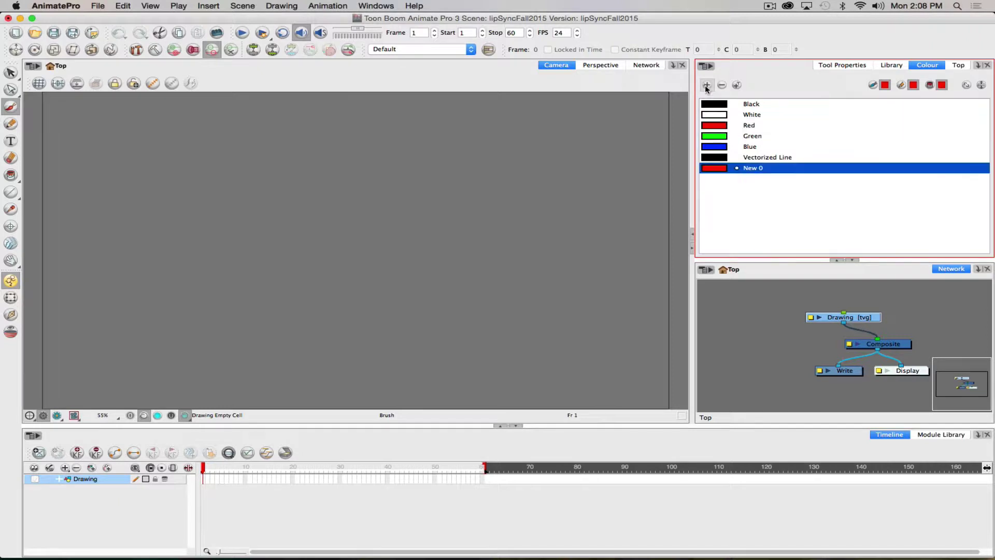
double_click(717, 167)
drag(415, 227, 367, 302)
drag(487, 193, 470, 195)
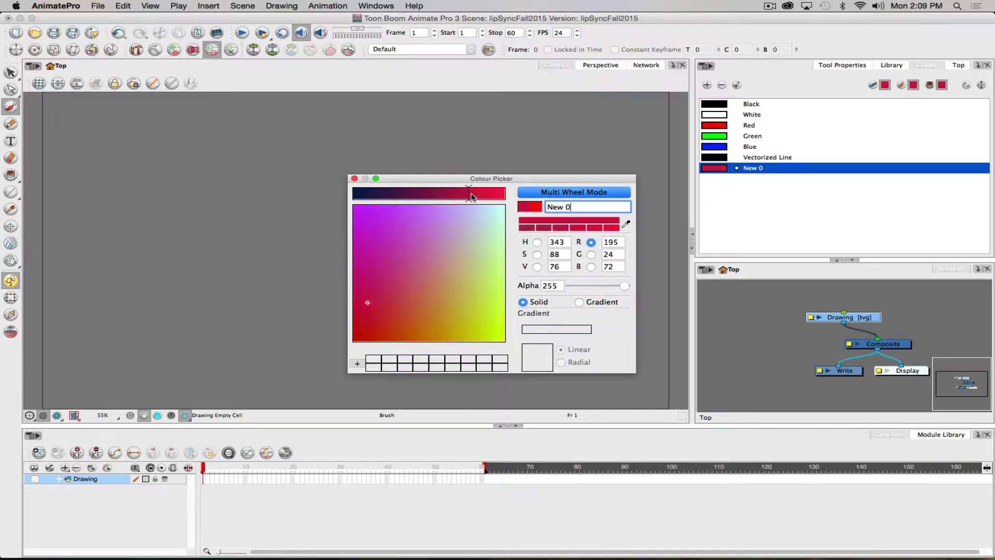
Step: Add a second palette colour set to bright red at R 255, G 52, B 34, and make the crimson swatch current
click(706, 84)
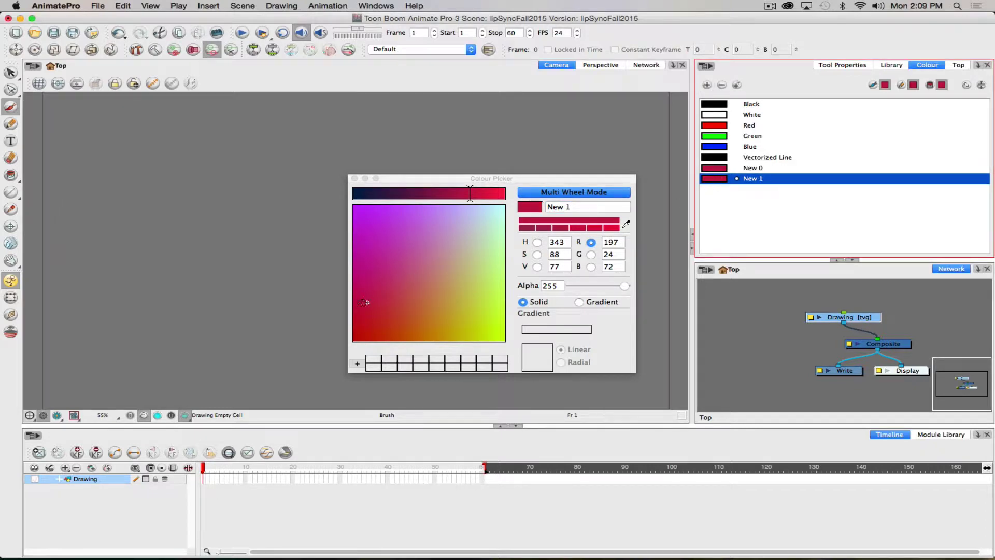
click(380, 303)
click(406, 300)
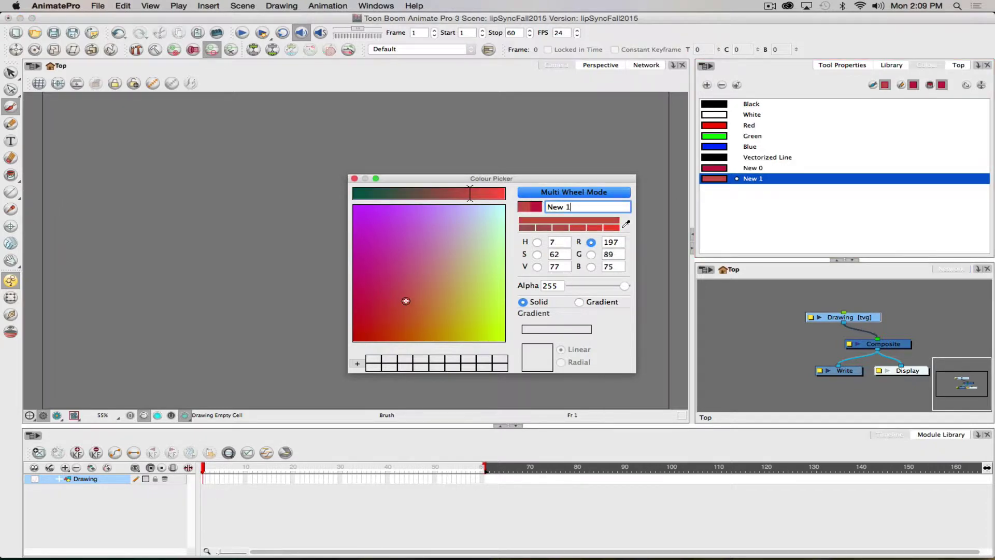
mouse_move(481, 193)
mouse_down()
mouse_move(471, 194)
mouse_move(485, 195)
mouse_up()
drag(399, 317, 384, 323)
drag(485, 196, 506, 198)
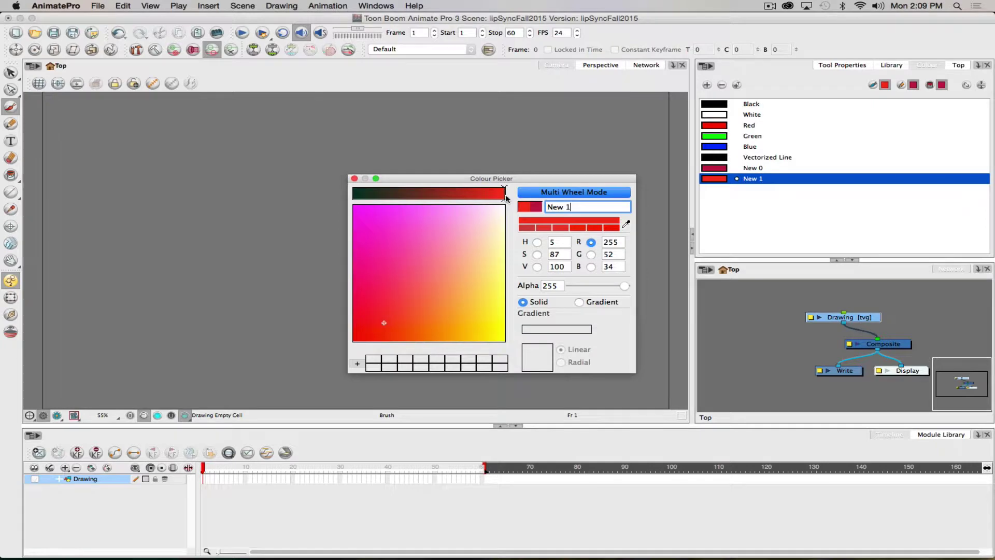
click(355, 178)
click(718, 168)
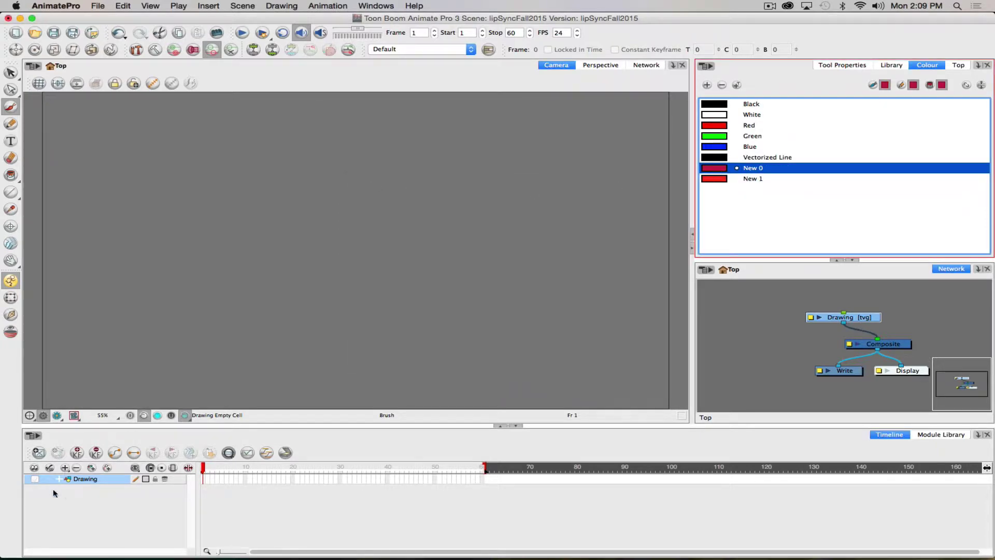
Step: Rename the default drawing layer as head
double_click(72, 479)
text(head)
key(Return)
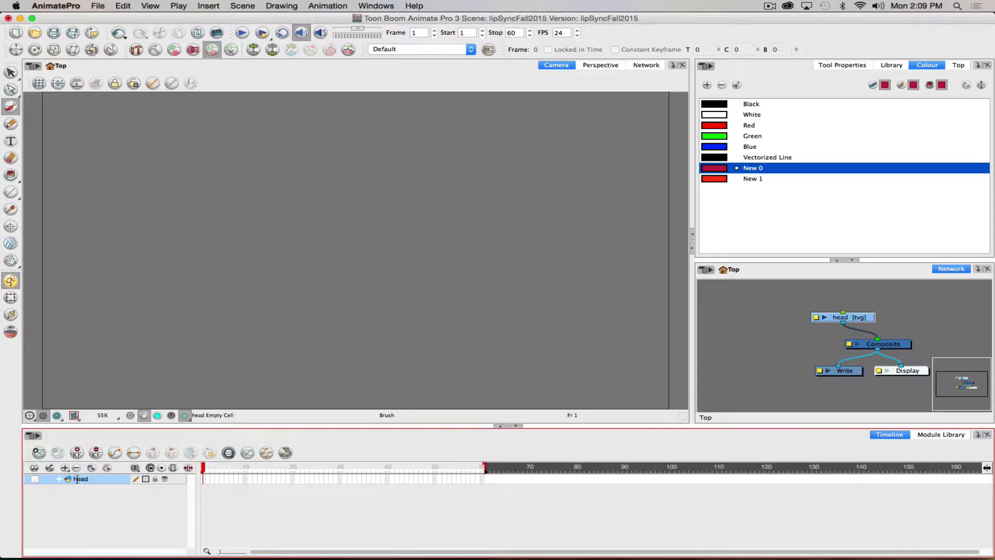
Step: Add a new drawing layer above the head layer and name it mouth
click(91, 467)
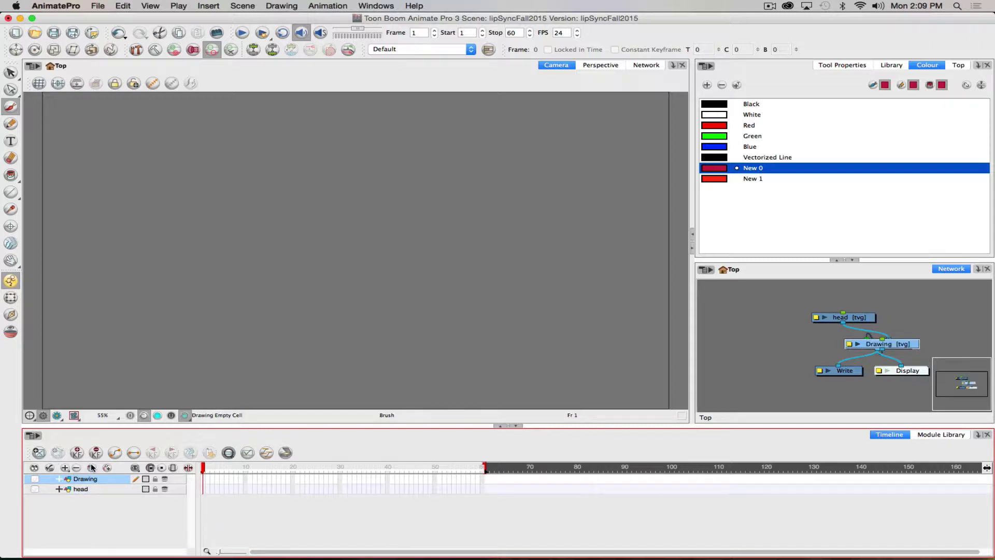
double_click(86, 479)
text(mou)
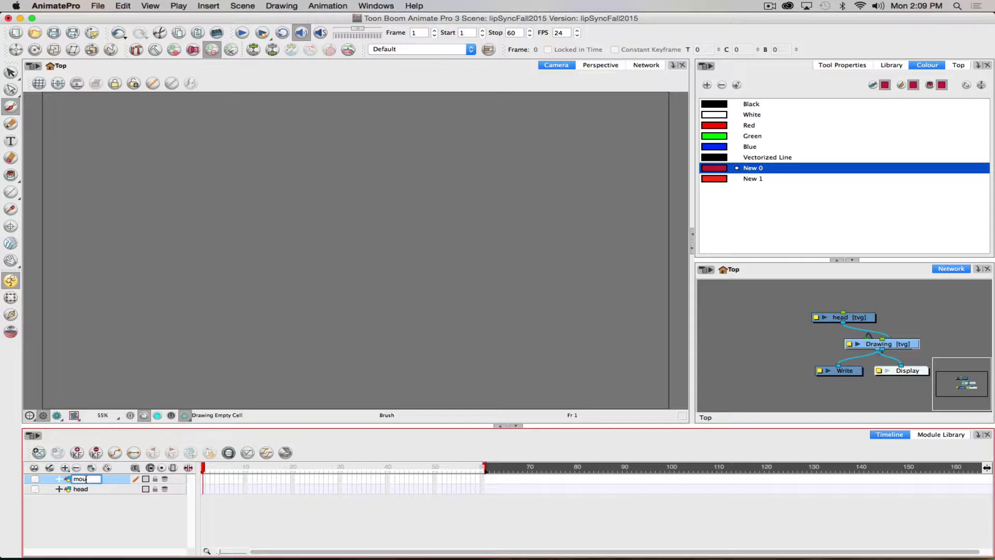
text(th)
key(Return)
Step: Add another drawing layer above the mouth layer and name it eyes
click(92, 469)
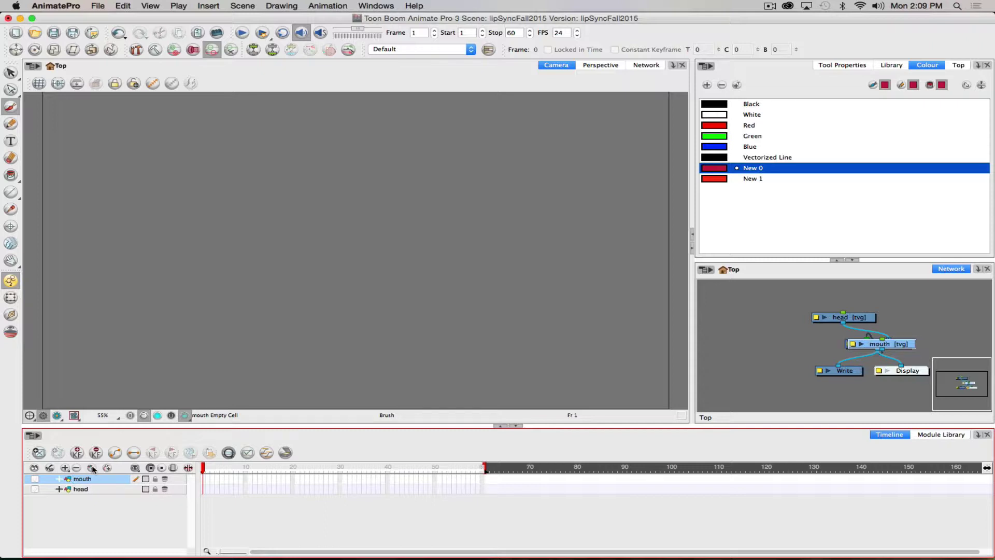
double_click(89, 479)
text(eyes)
key(Return)
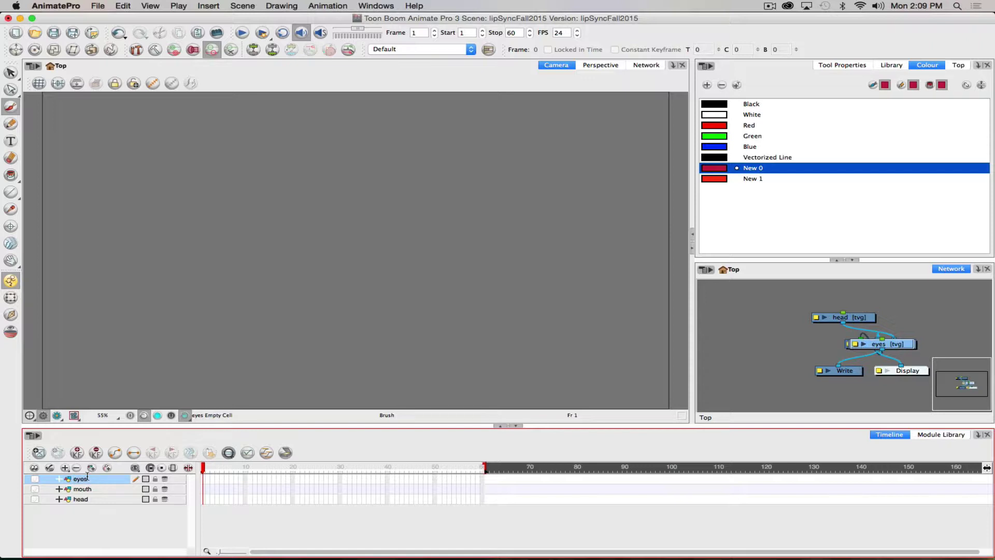
Step: Draw a large round head outline in crimson with the Brush tool on frame 1 of the head layer
click(90, 499)
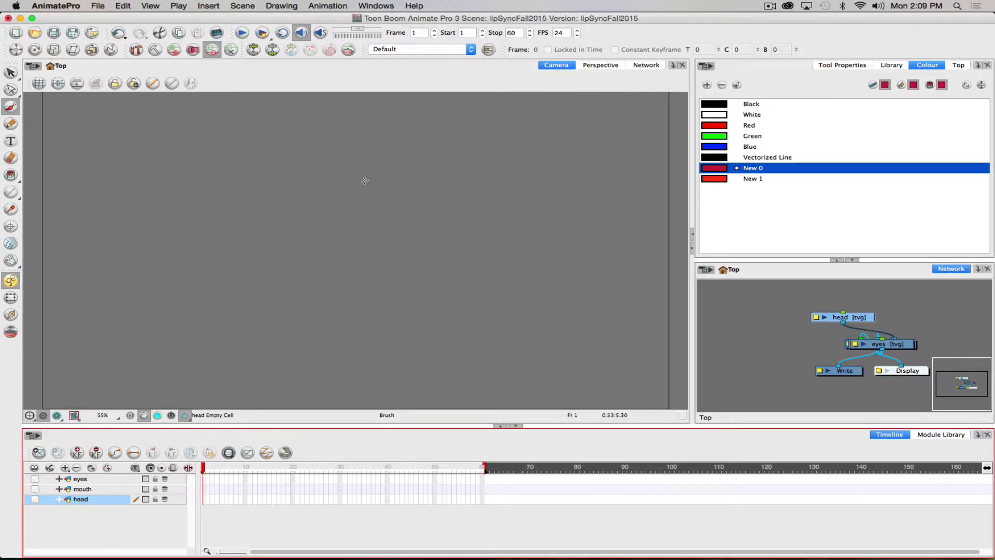
key(super+alt)
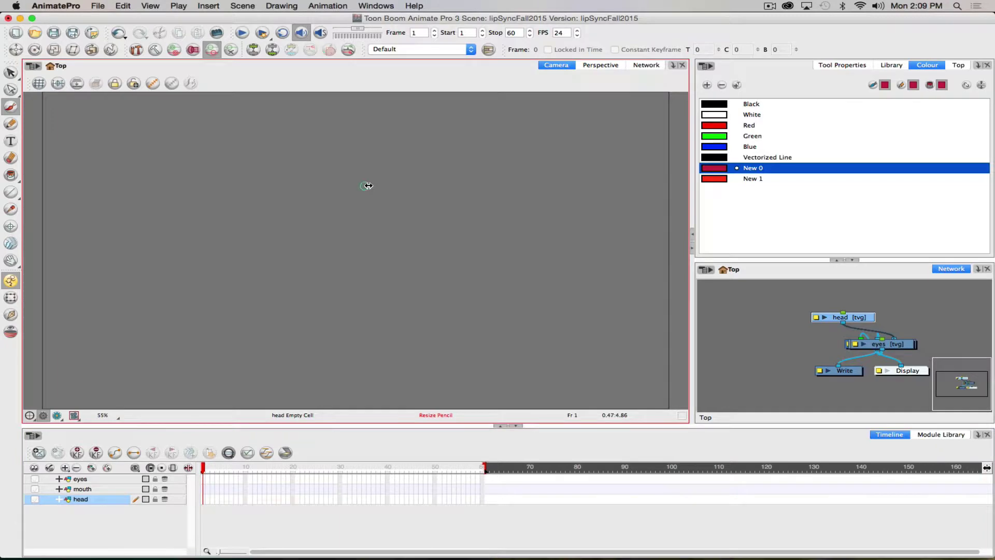
mouse_move(258, 166)
mouse_down()
mouse_move(281, 144)
mouse_move(348, 120)
mouse_move(409, 130)
mouse_move(460, 170)
mouse_move(477, 233)
mouse_move(466, 297)
mouse_move(403, 369)
mouse_move(364, 382)
mouse_move(290, 363)
mouse_move(234, 310)
mouse_move(226, 256)
mouse_move(264, 160)
mouse_up()
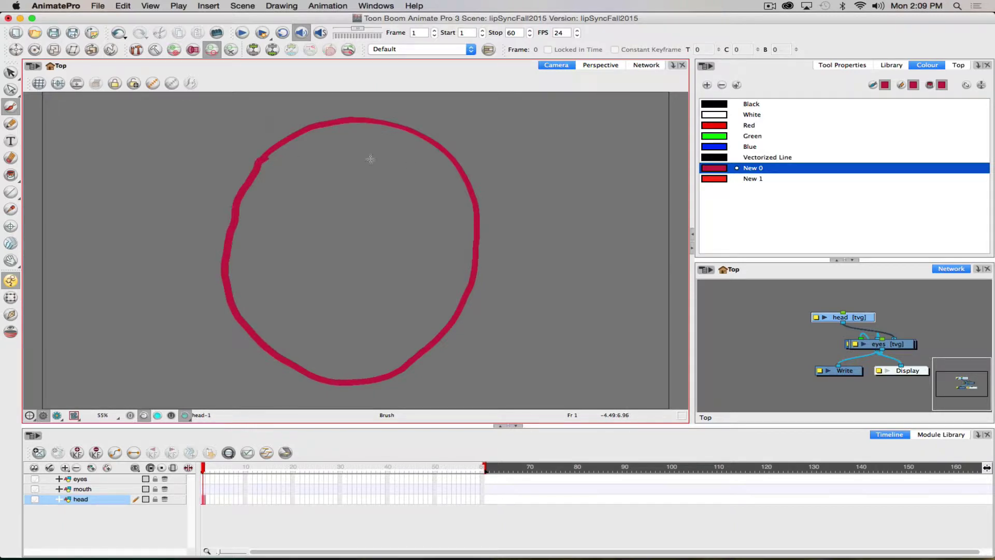
Step: Draw a pointed ear with inner fold lines on each side of the head outline
mouse_move(477, 227)
mouse_down()
mouse_move(511, 203)
mouse_move(532, 165)
mouse_move(516, 223)
mouse_move(491, 251)
mouse_move(502, 279)
mouse_move(488, 312)
mouse_move(465, 306)
mouse_up()
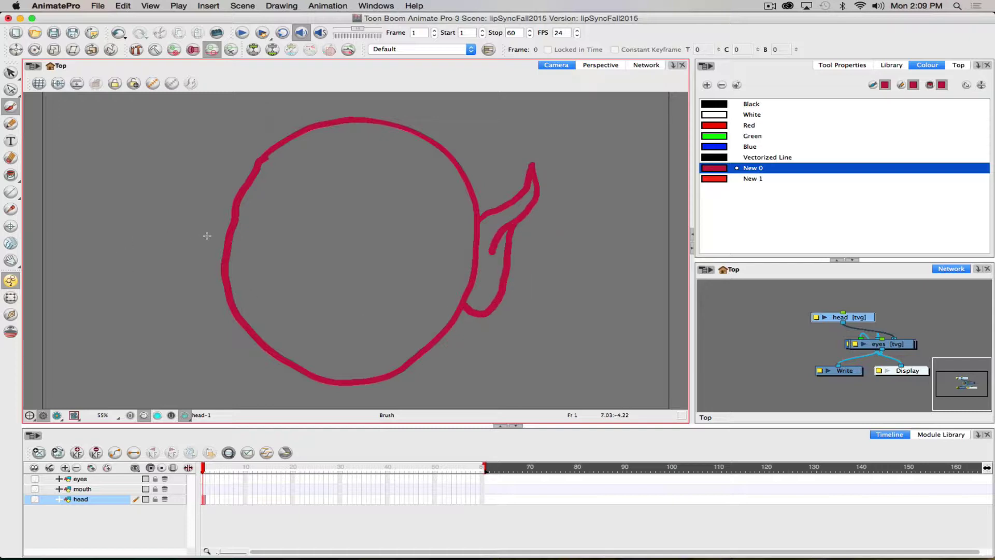
mouse_move(225, 240)
mouse_down()
mouse_move(158, 173)
mouse_move(159, 161)
mouse_move(150, 193)
mouse_move(201, 255)
mouse_move(186, 257)
mouse_move(182, 290)
mouse_move(225, 307)
mouse_up()
mouse_move(205, 274)
mouse_down()
mouse_move(217, 289)
mouse_move(194, 282)
mouse_up()
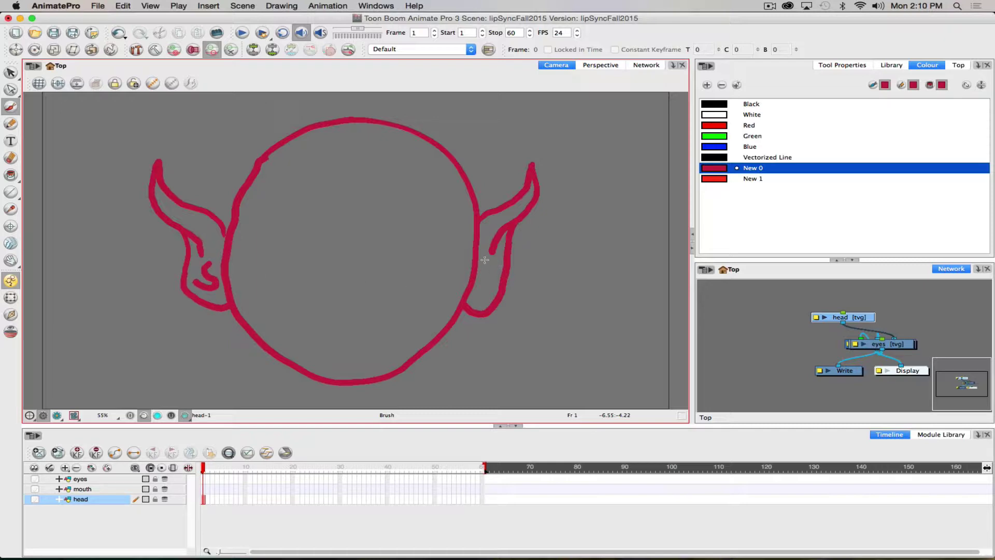
mouse_move(486, 267)
mouse_down()
mouse_move(480, 288)
mouse_move(497, 276)
mouse_up()
Step: Draw the nose in the middle of the face, with nostrils, a pointed tip and two bridge lines
click(379, 272)
mouse_move(377, 274)
mouse_down()
mouse_move(342, 294)
mouse_move(302, 268)
mouse_move(315, 281)
mouse_up()
mouse_move(379, 251)
mouse_down()
mouse_move(394, 266)
mouse_move(383, 273)
mouse_move(359, 229)
mouse_move(362, 194)
mouse_up()
drag(343, 230, 346, 200)
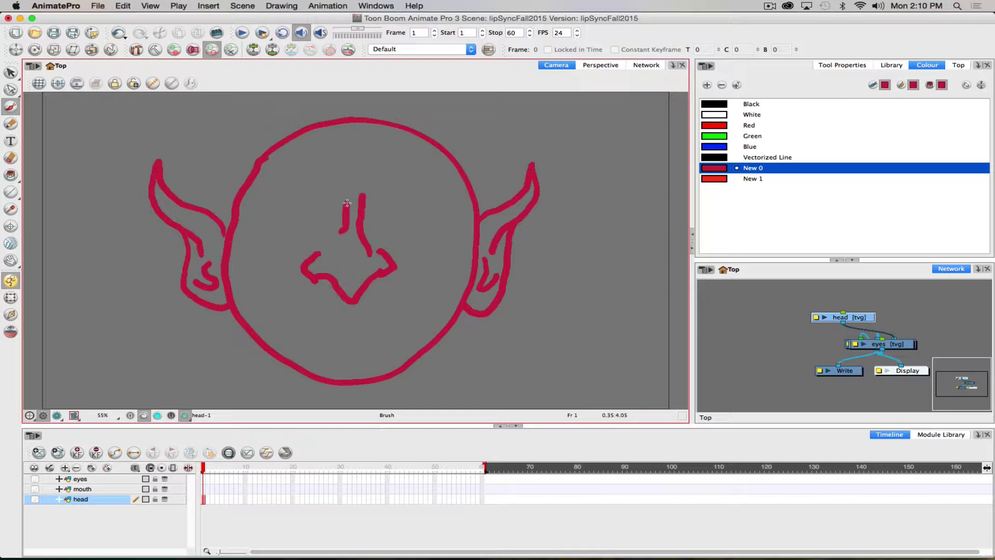
Step: Draw a closed mouth on the mouth layer, with a long lip line and a short line beneath it
click(81, 489)
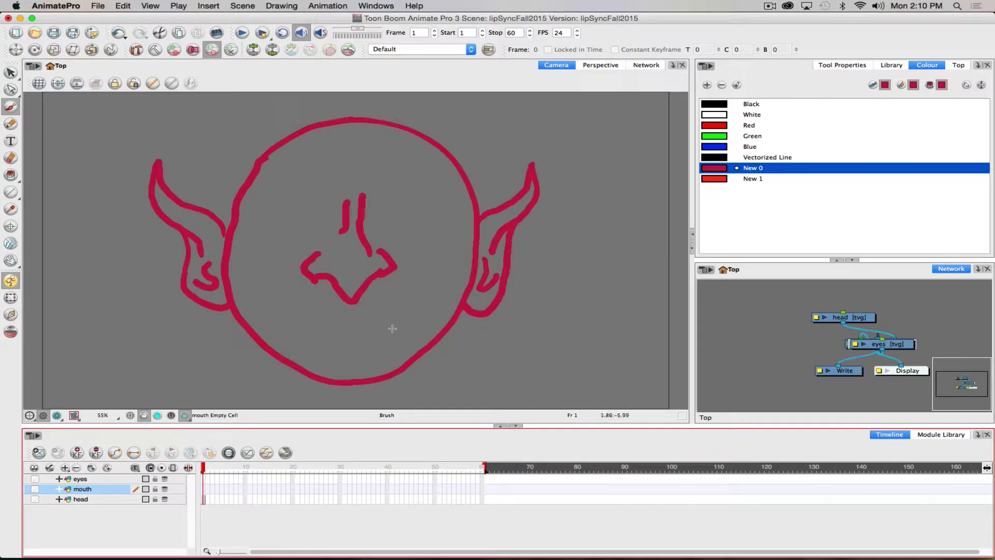
drag(396, 328, 293, 324)
drag(369, 342, 320, 341)
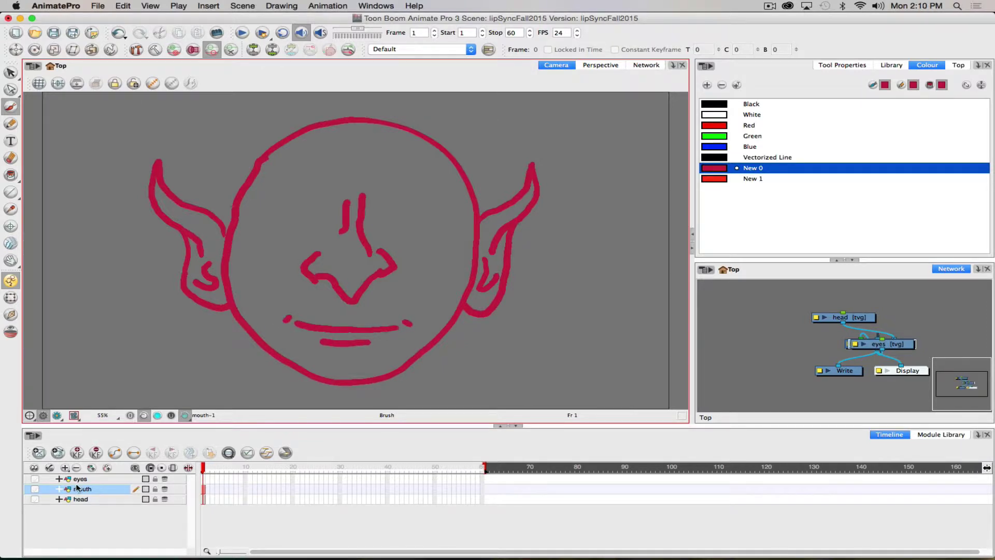
Step: Draw closed outlines for both eyes on the eyes layer, one on each side of the nose
click(77, 479)
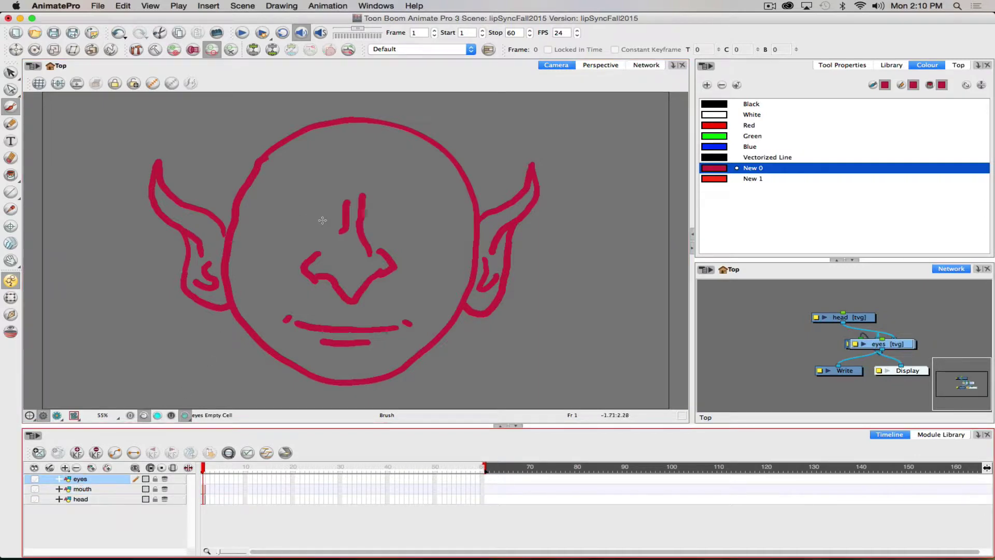
mouse_move(327, 221)
mouse_down()
mouse_move(299, 201)
mouse_move(251, 212)
mouse_up()
mouse_move(320, 225)
mouse_down()
mouse_move(295, 241)
mouse_move(259, 228)
mouse_move(250, 213)
mouse_up()
mouse_move(382, 219)
mouse_down()
mouse_move(394, 208)
mouse_move(457, 202)
mouse_up()
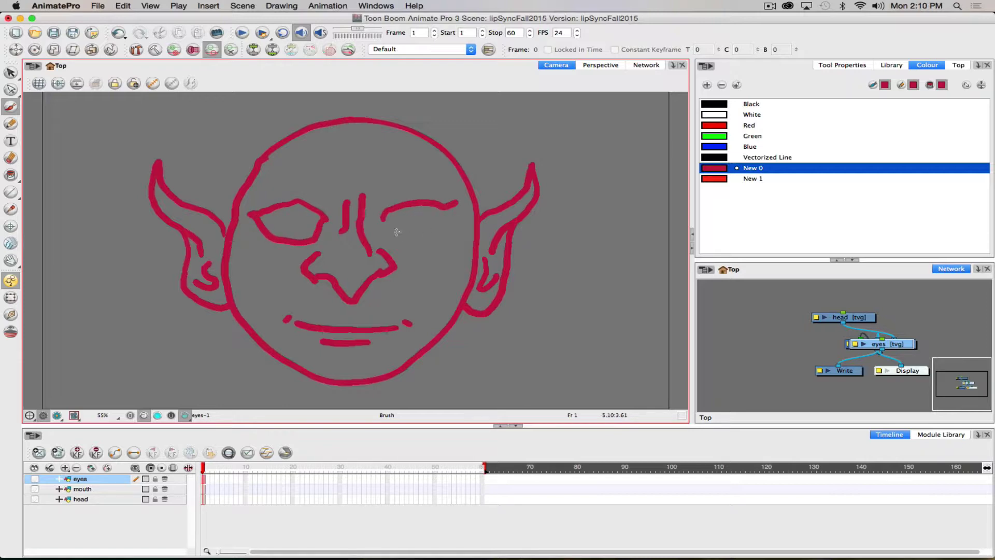
mouse_move(383, 224)
mouse_down()
mouse_move(405, 236)
mouse_move(440, 229)
mouse_move(457, 201)
mouse_up()
Step: Add a third custom palette colour set to greenish yellow at about R 224, G 238, B 34
click(718, 181)
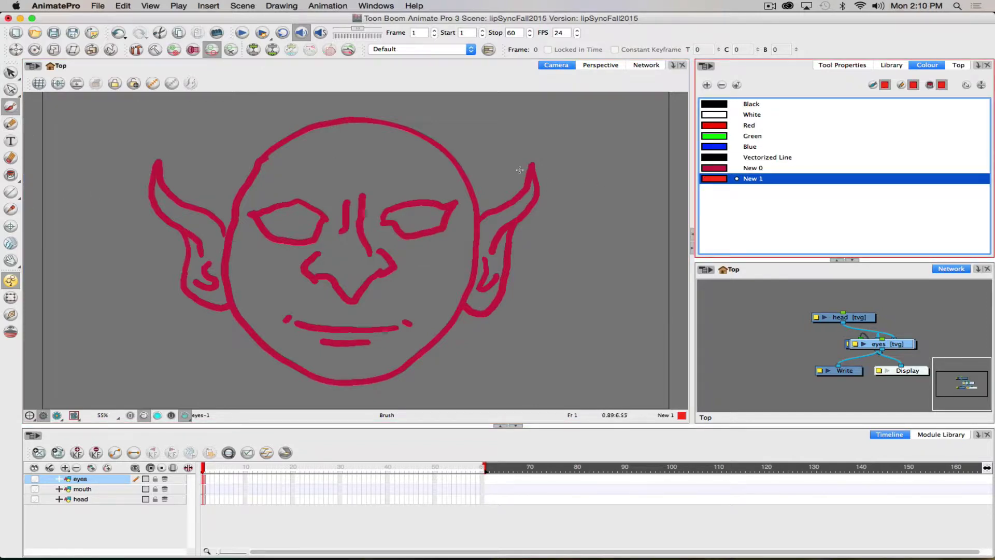
click(707, 85)
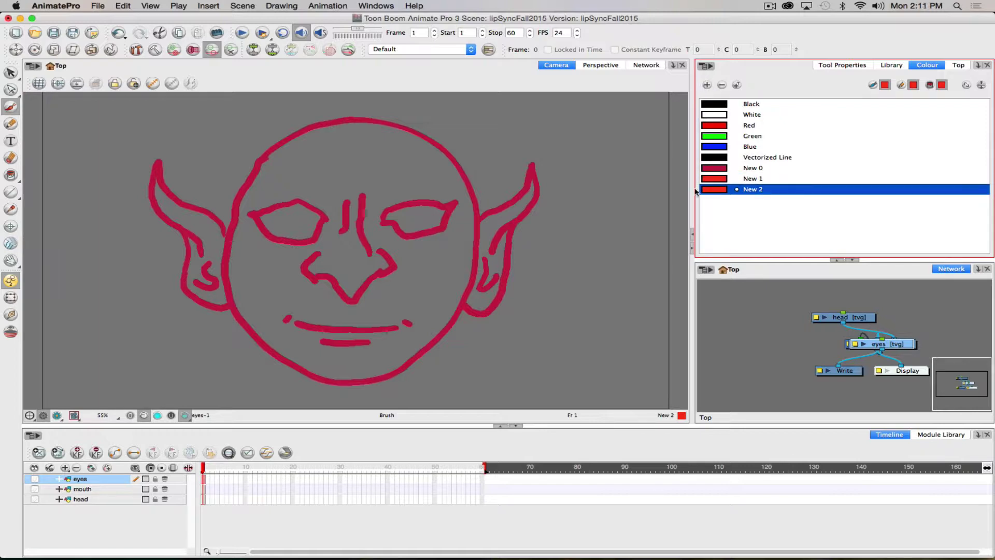
double_click(715, 189)
click(496, 321)
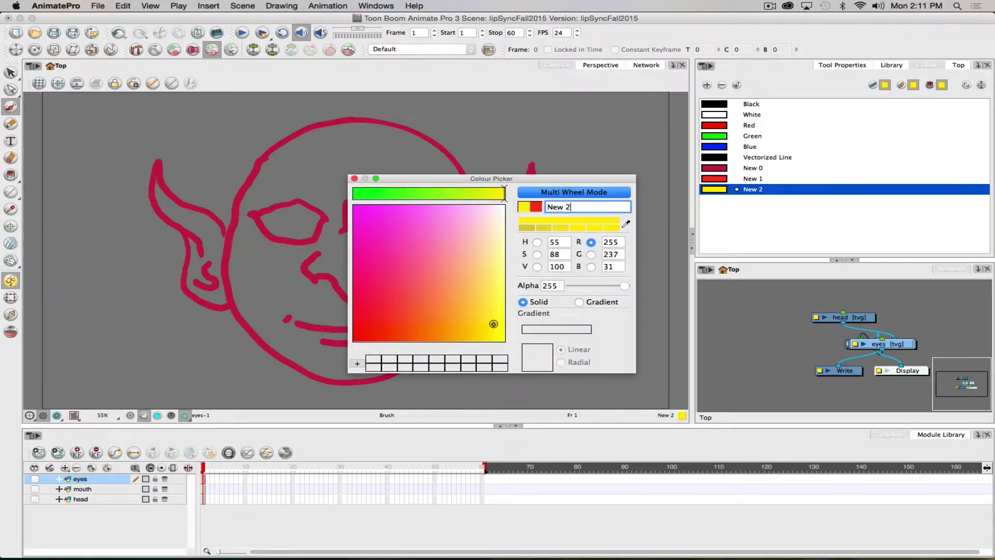
drag(502, 193, 483, 193)
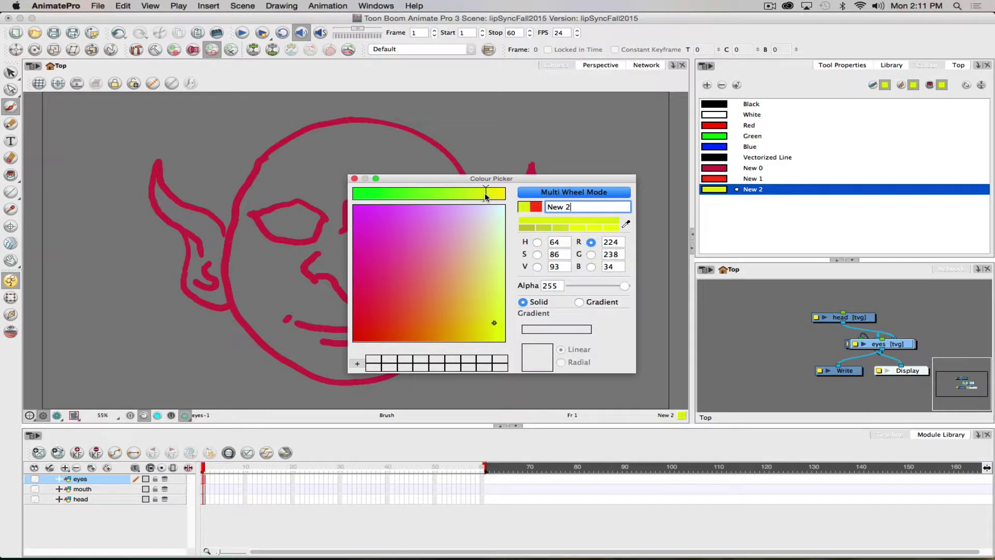
click(354, 178)
Step: Fill the inside of both eyes with the greenish yellow using the Paint tool
click(11, 174)
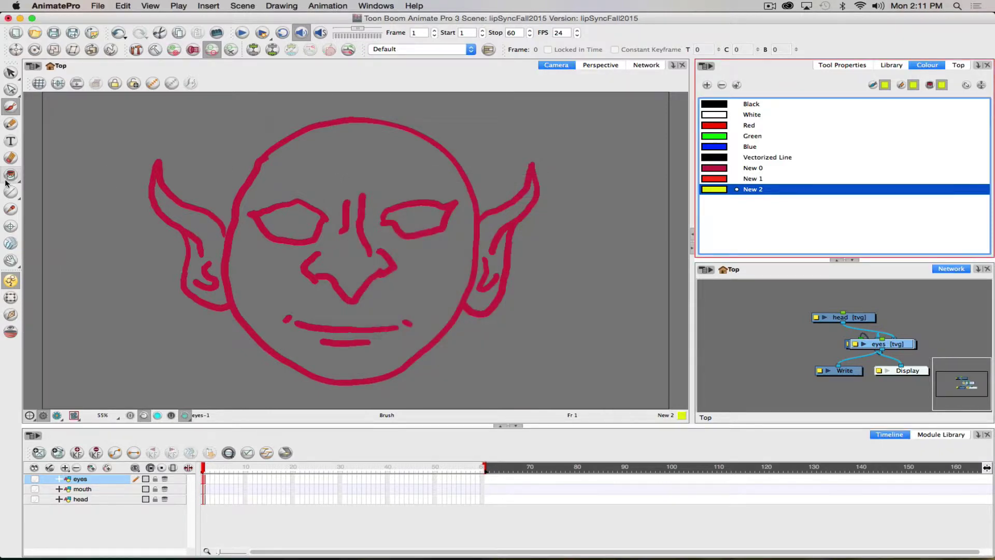
click(285, 219)
click(411, 217)
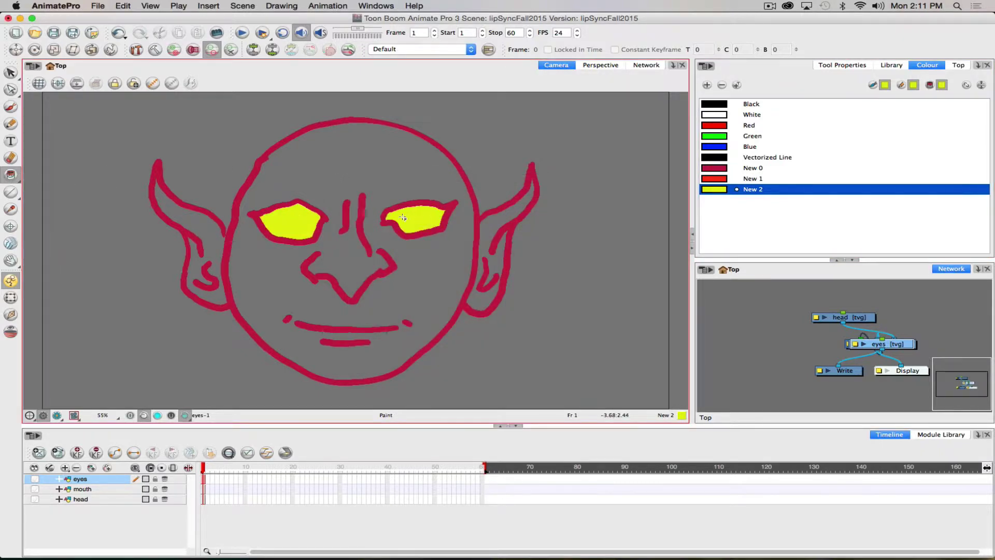
Step: Fill the face and the right-hand ear on the head layer with the bright red New 1 colour
click(716, 181)
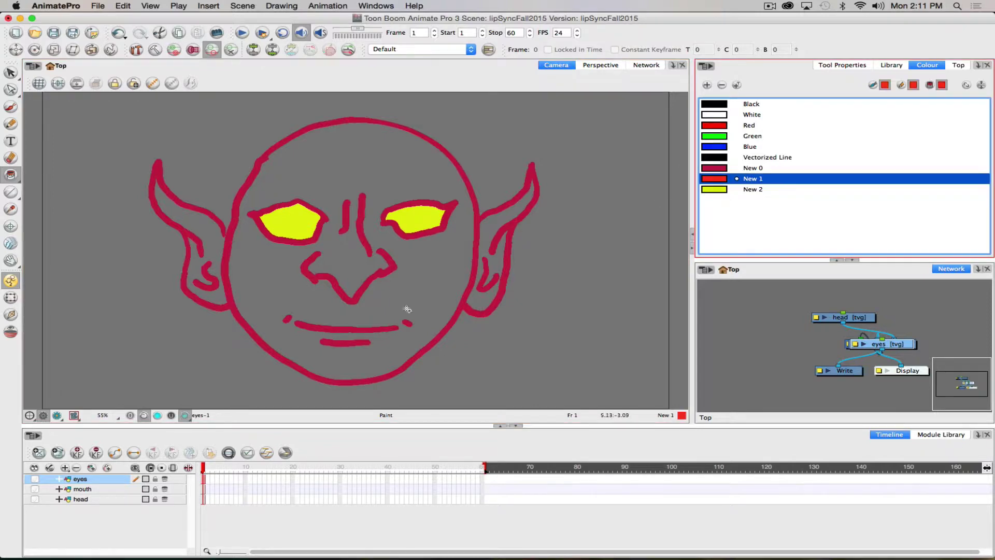
click(83, 489)
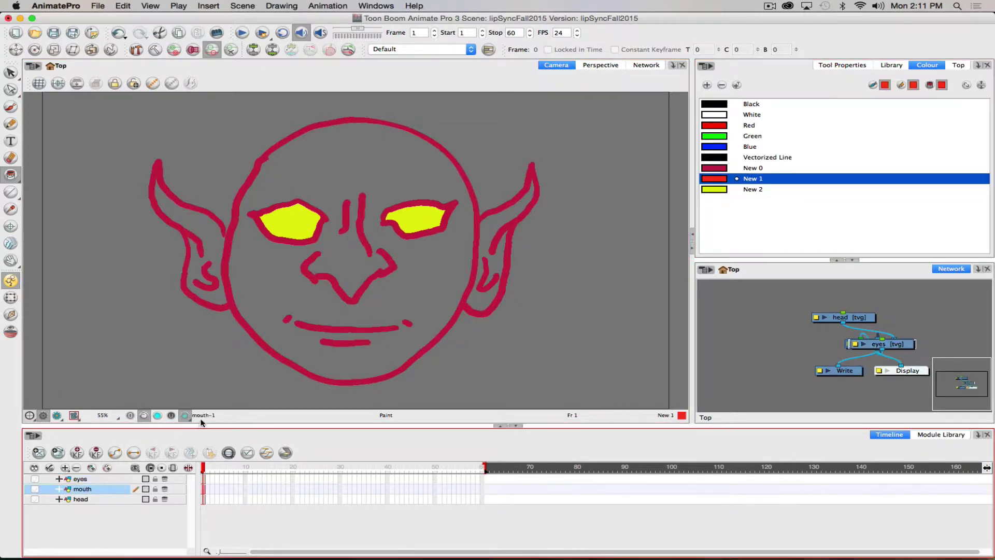
click(81, 500)
click(235, 283)
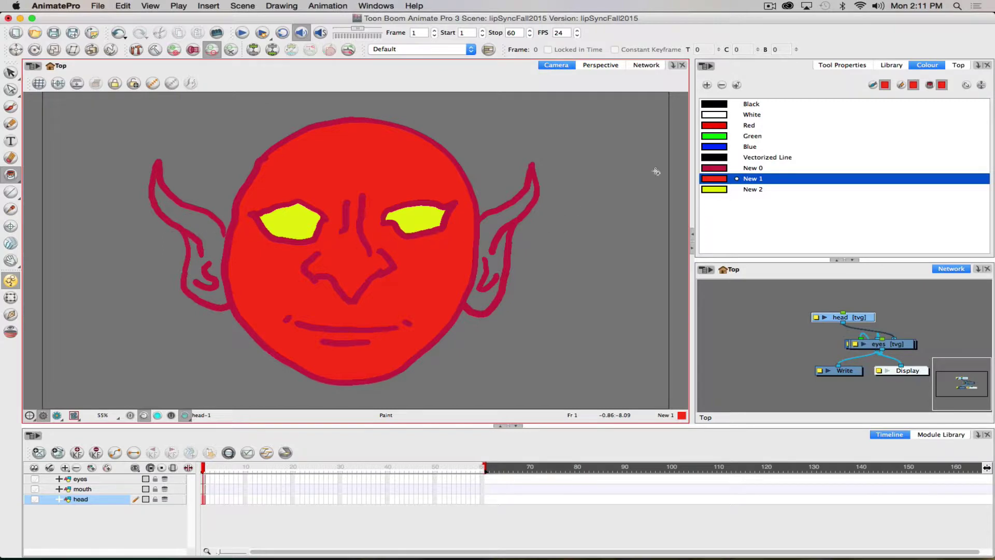
click(492, 224)
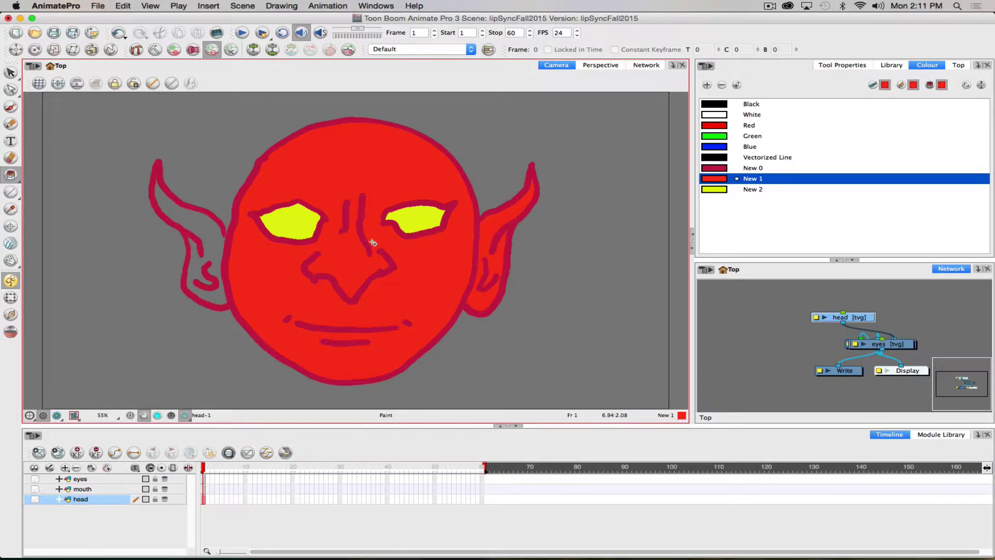
Step: Close the gap in the left-hand ear's outline with a crimson brush dab and fill the ear with bright red
click(709, 169)
click(11, 107)
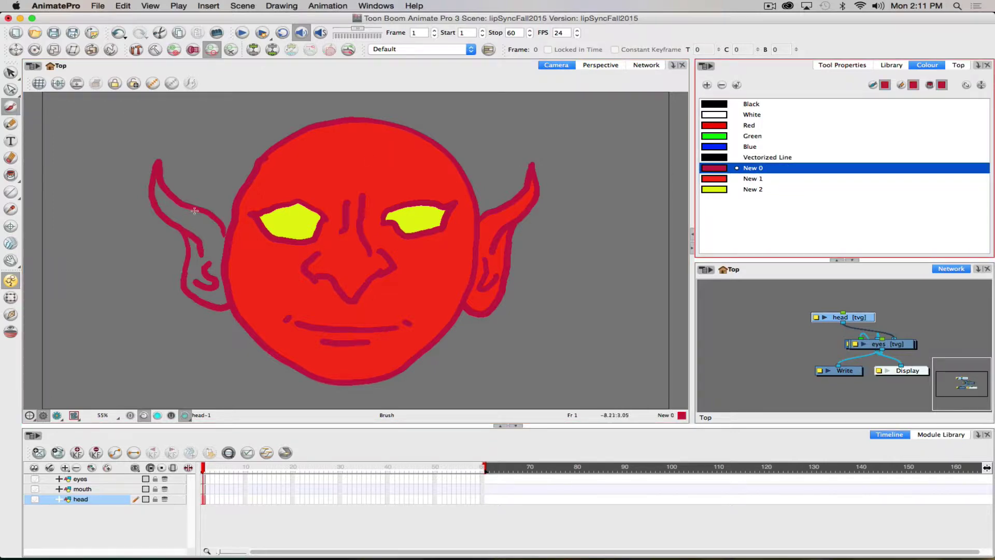
click(224, 234)
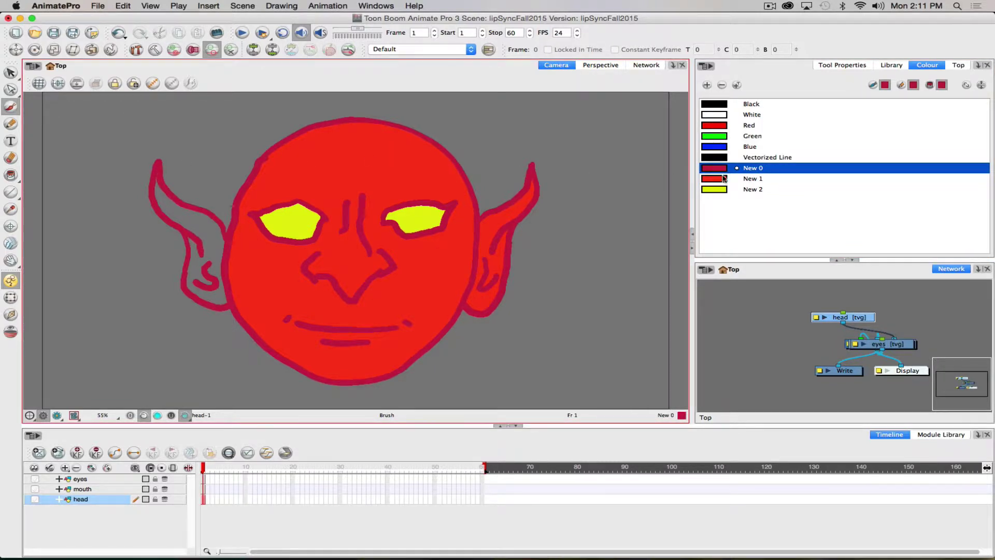
click(724, 178)
click(10, 175)
click(207, 228)
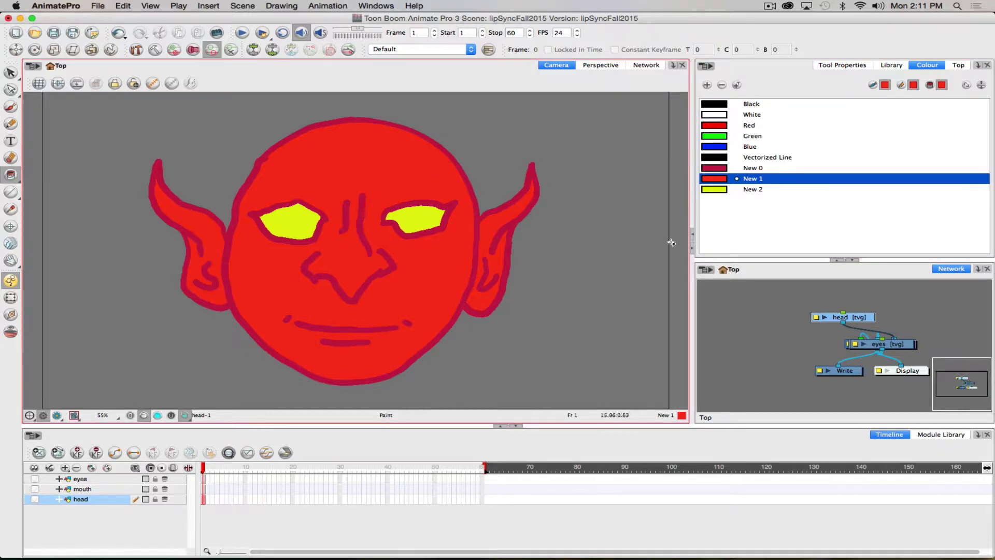
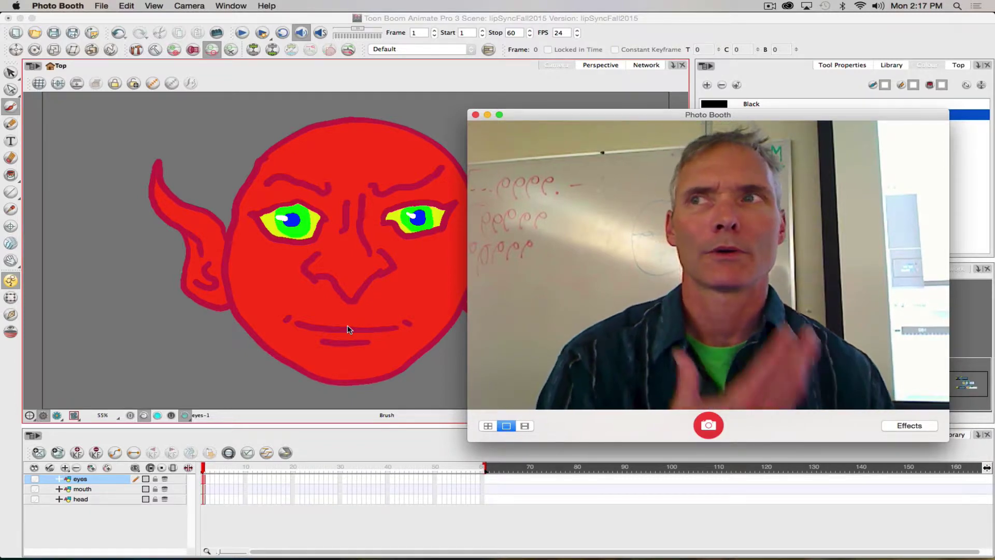
Step: Switch back to Animate Pro and undo the stray brush mark on the face
click(288, 302)
key(super+z)
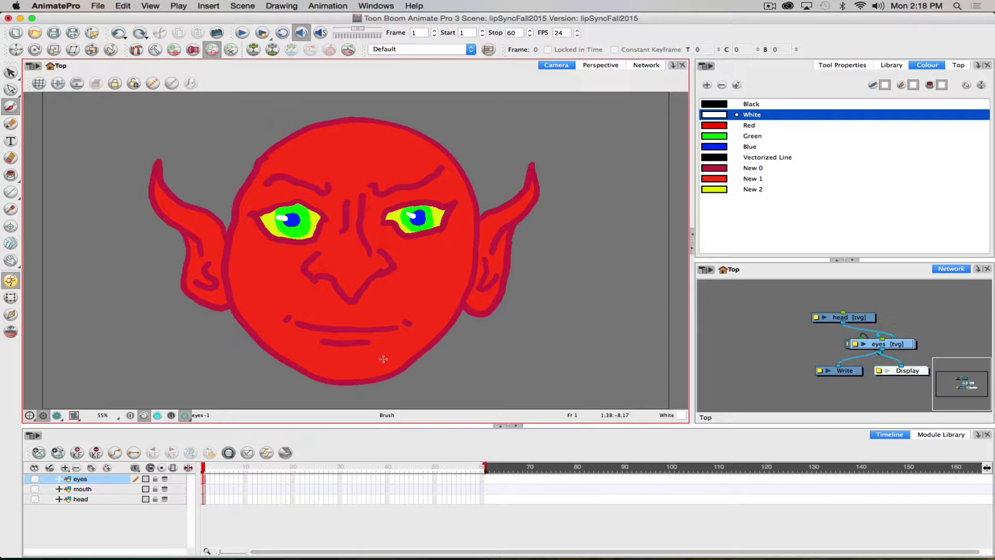
Step: Go to frame 2 of the mouth layer and lock the eyes and head layers
click(206, 490)
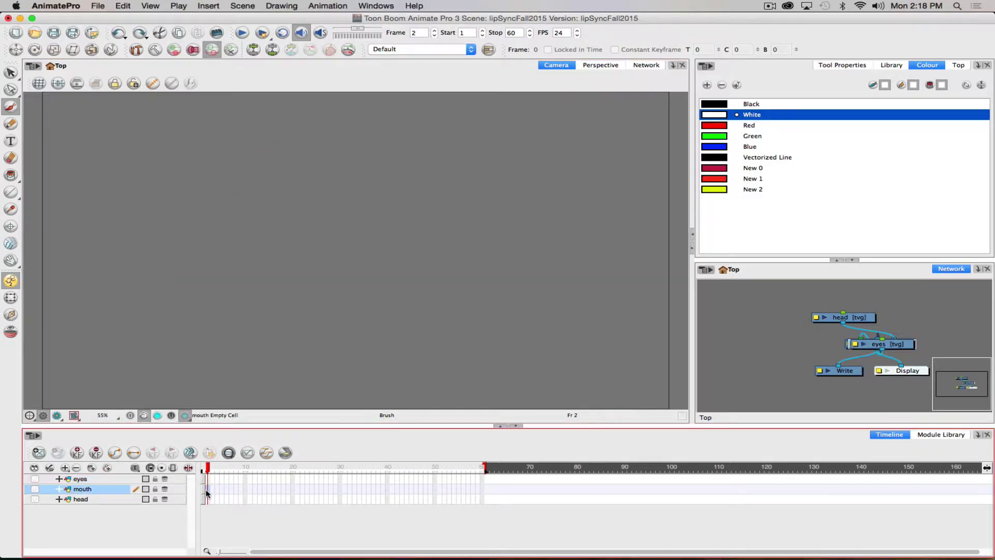
click(154, 479)
click(155, 499)
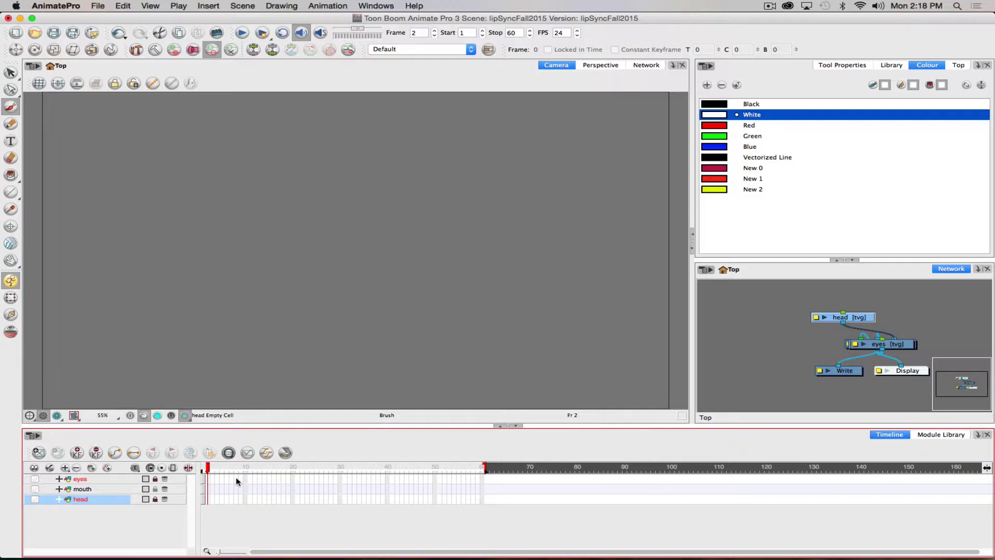
Step: Extend the exposure of the eyes, mouth and head drawings to frame 10
drag(235, 478, 235, 502)
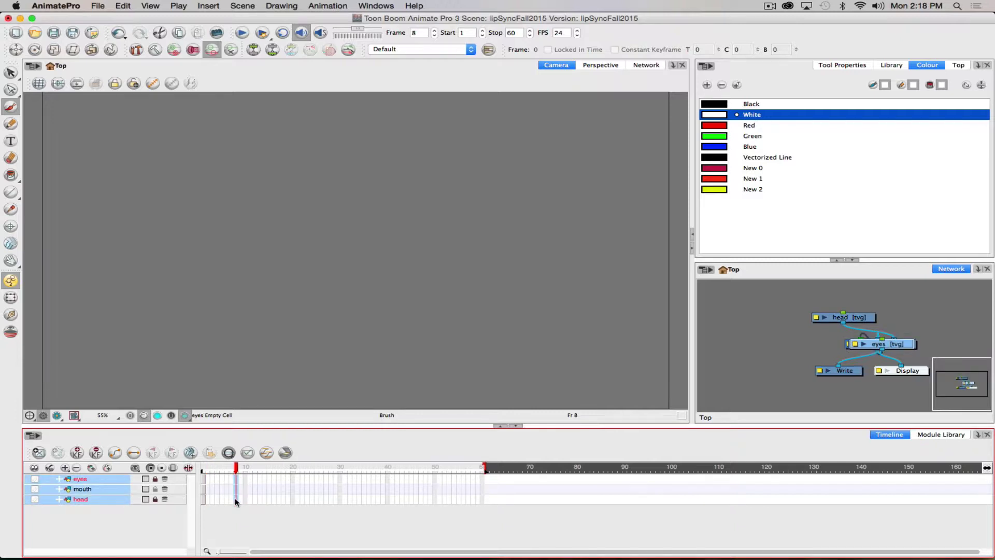
click(245, 480)
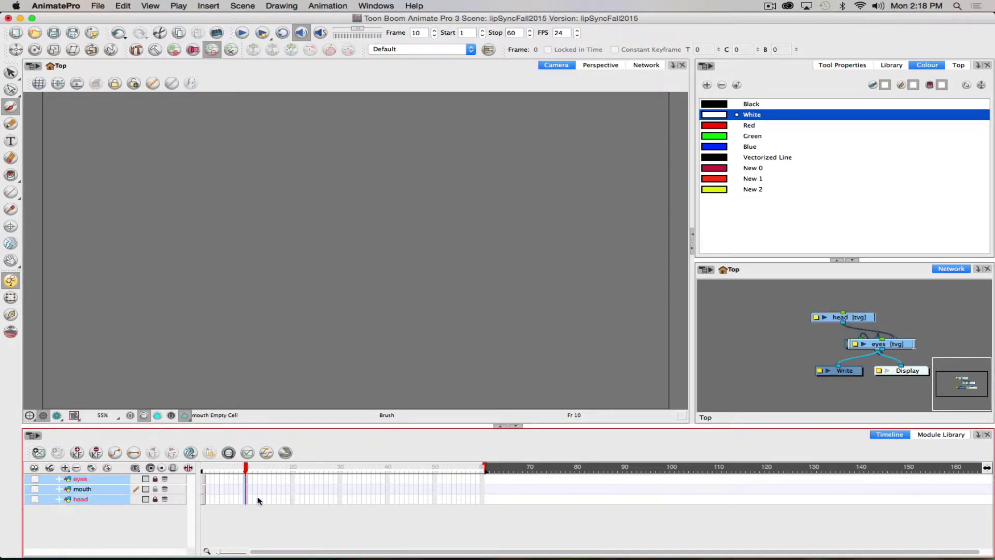
key(F5)
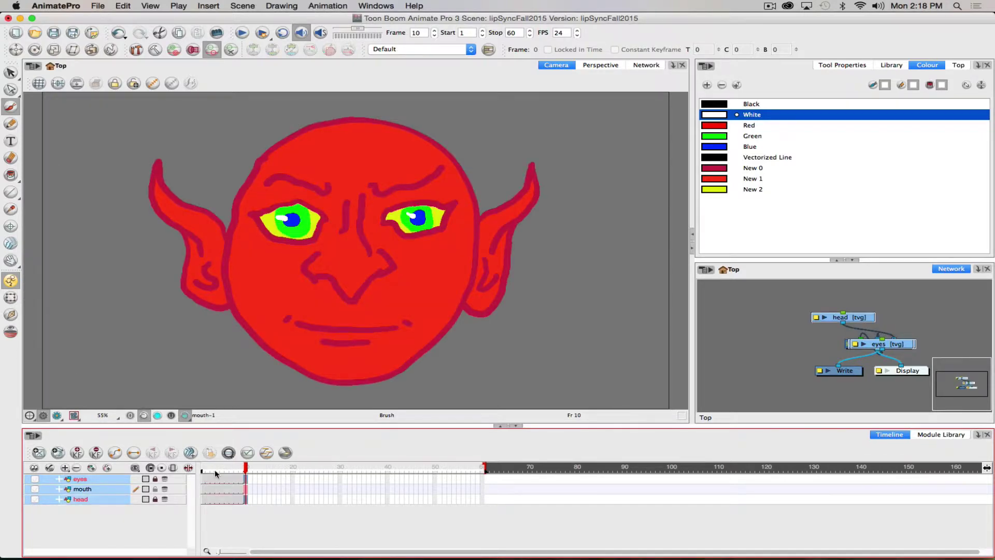
Step: Create a new empty drawing on frame 2 of the mouth layer and turn on onion skin
click(207, 487)
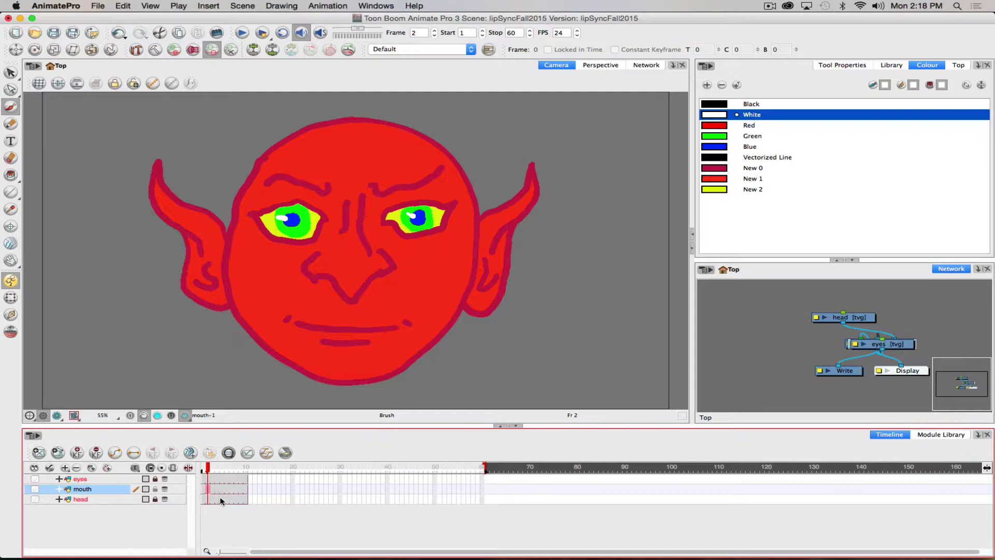
click(37, 453)
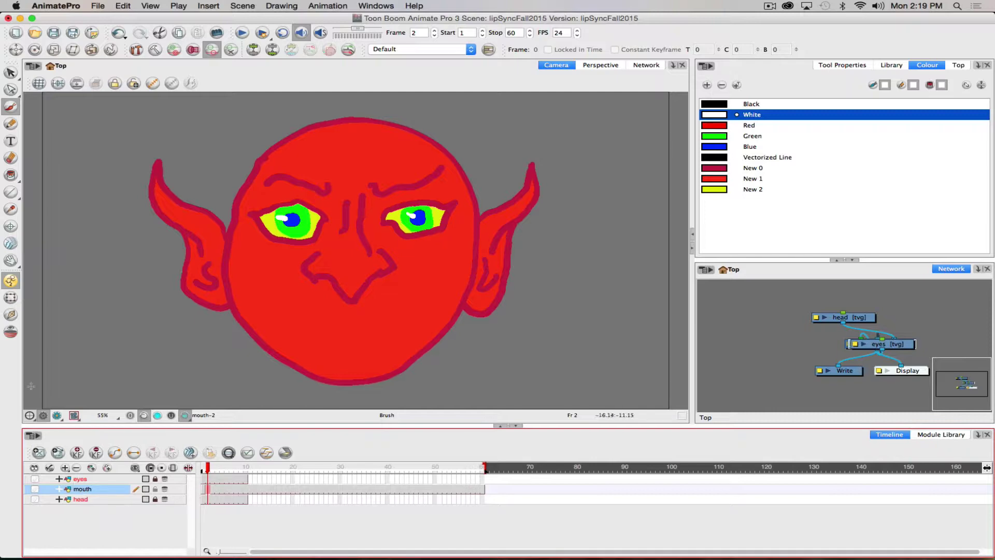
click(10, 331)
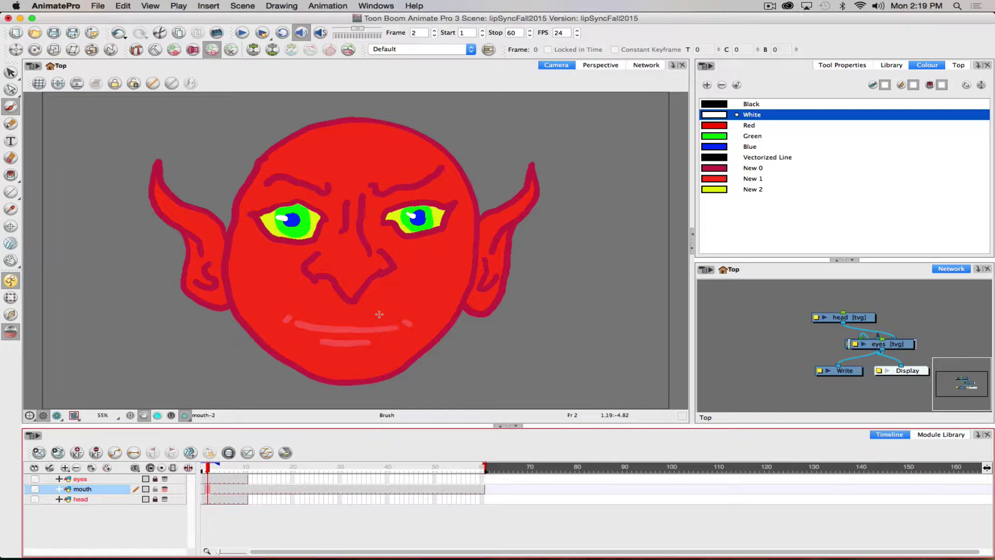
Step: Set the brush colour to New 0, try a wide mouth stroke on frame 2, and undo it
click(715, 169)
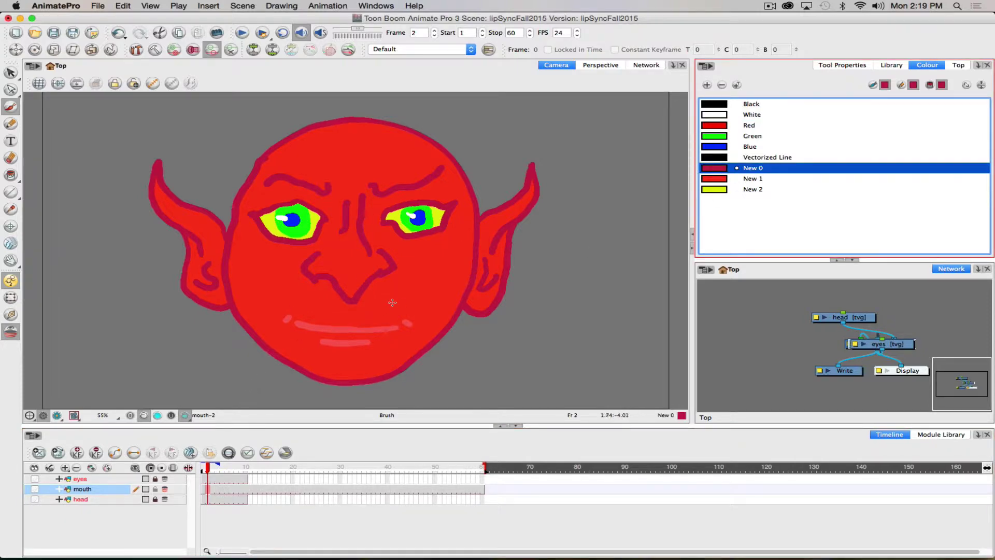
mouse_move(394, 305)
mouse_down()
mouse_move(311, 320)
mouse_move(253, 311)
mouse_up()
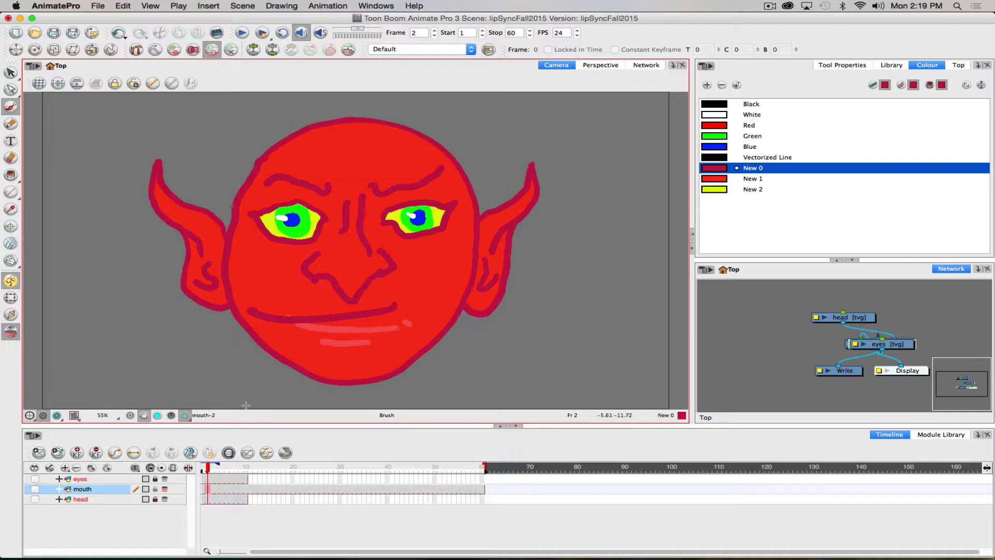
key(super+z)
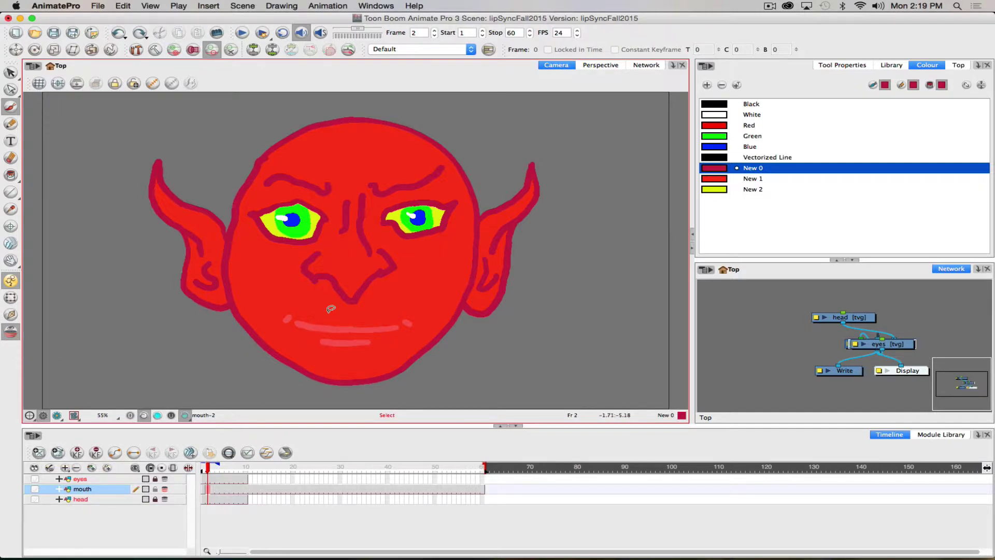
Step: Check the mouth pose in Photo Booth, return to Animate Pro, and brush the closed mouth with corner and cheek creases on frame 2
key(super+Tab)
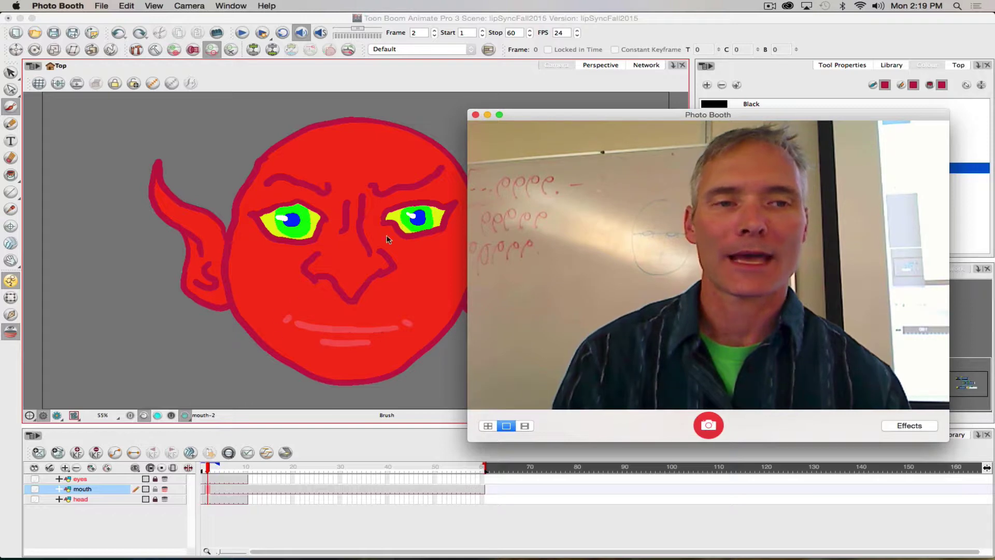
click(344, 329)
click(343, 329)
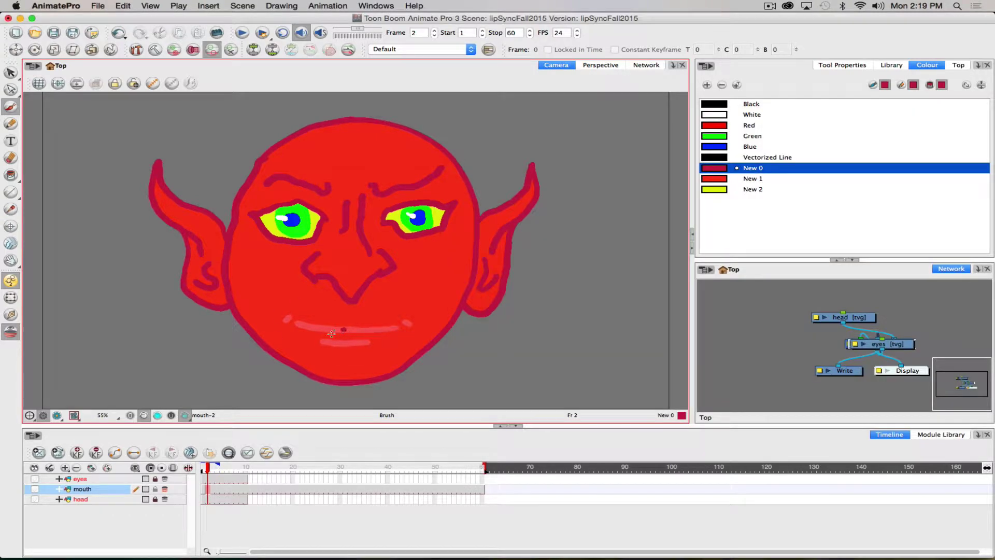
drag(289, 325, 403, 324)
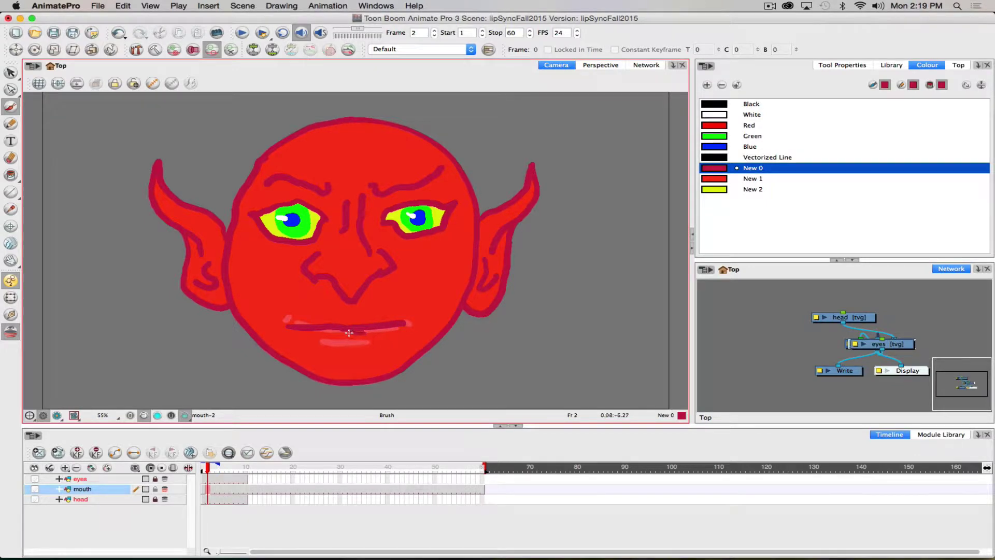
drag(408, 318, 417, 326)
drag(291, 318, 276, 330)
drag(453, 277, 432, 298)
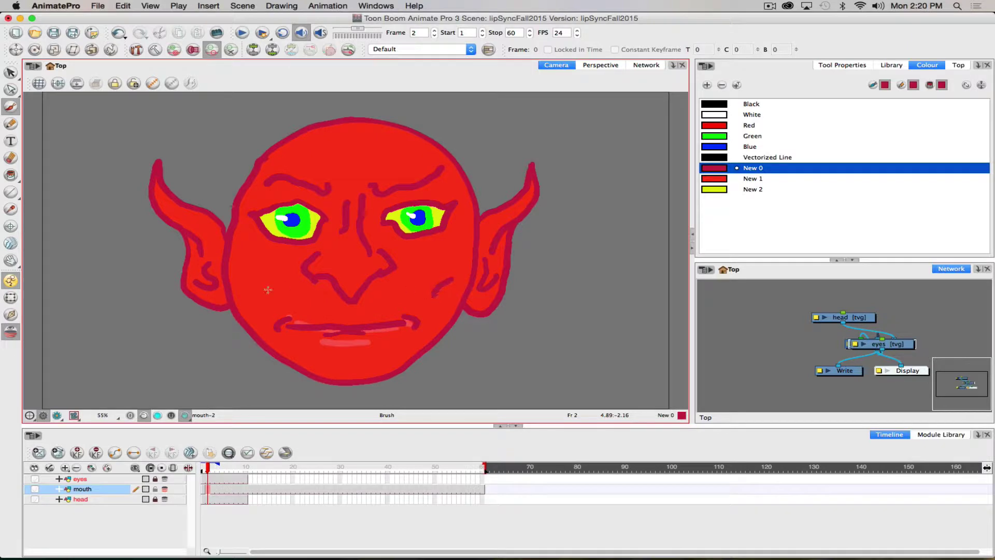
drag(252, 281, 267, 300)
Step: Create a new empty drawing on frame 3 of the mouth layer and limit the onion skin to one previous drawing
click(212, 488)
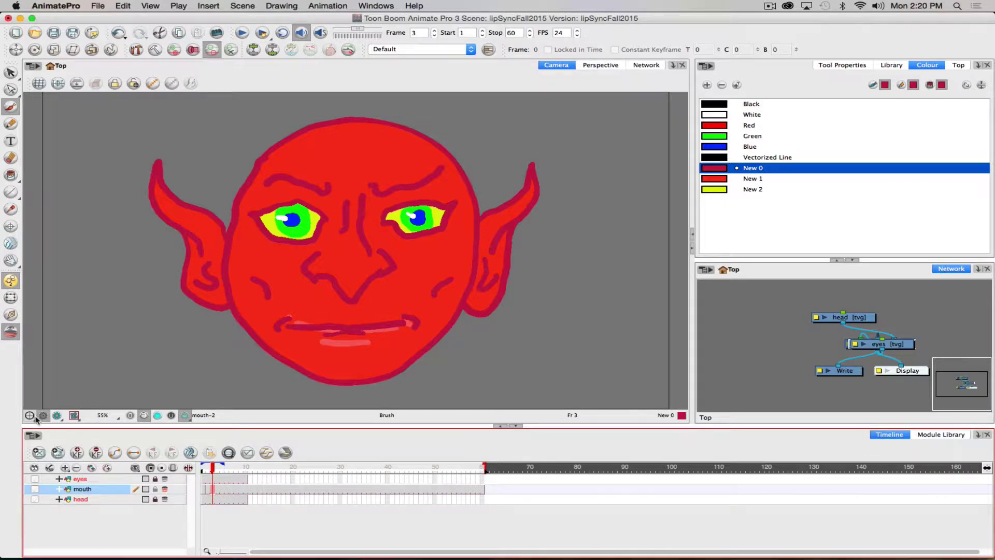
click(38, 454)
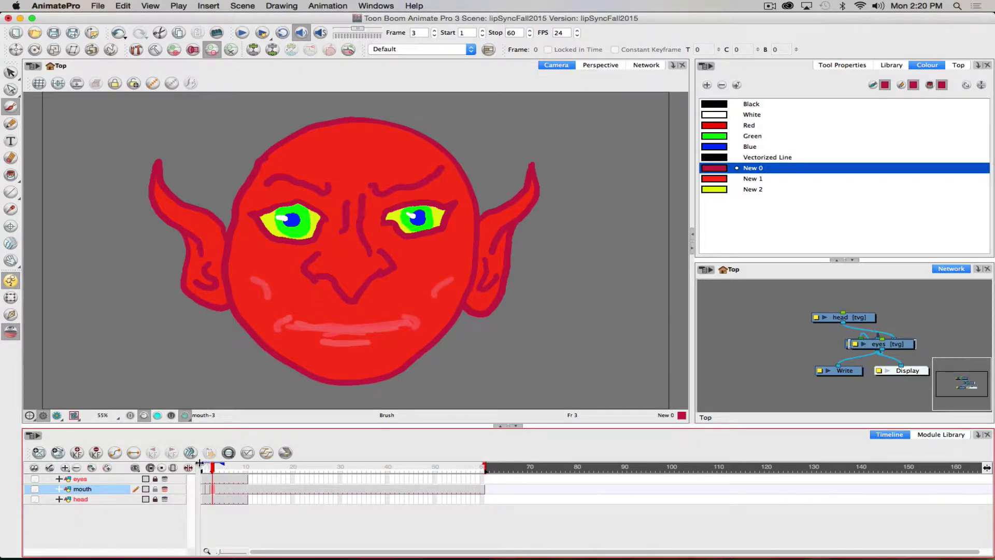
drag(198, 463, 201, 464)
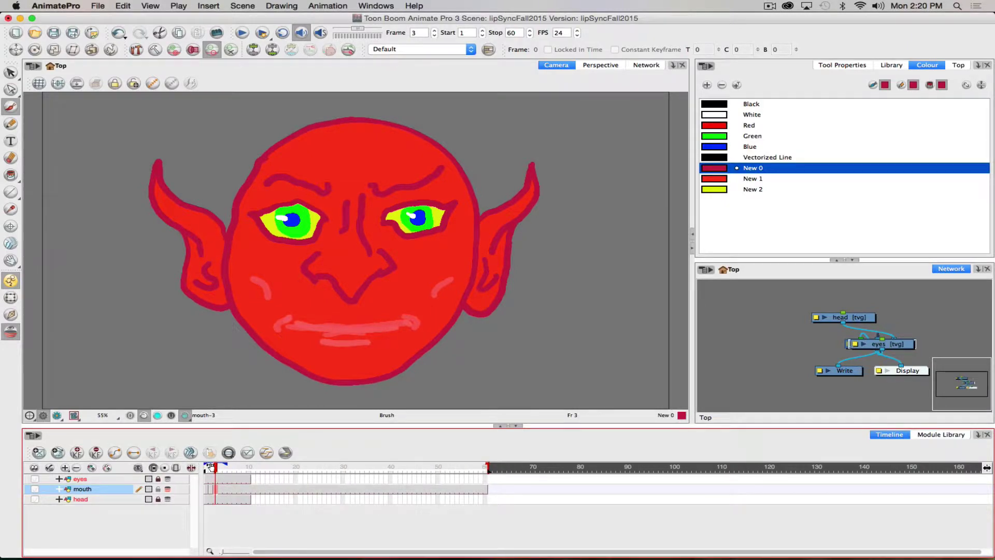
key(super+z)
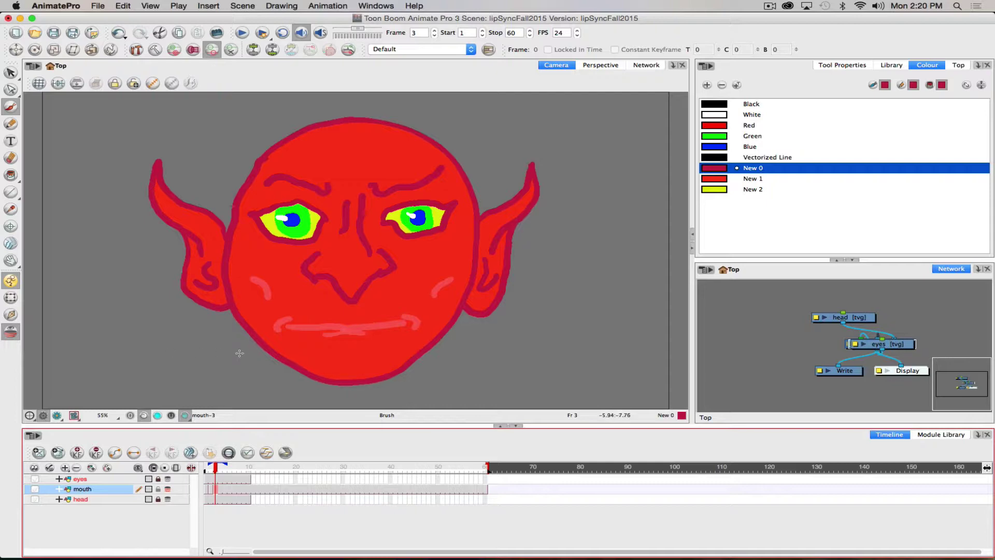
Step: Brush the slightly open mouth on frame 3, adding a lower-lip line and creases beside the mouth corners
key(super+Tab)
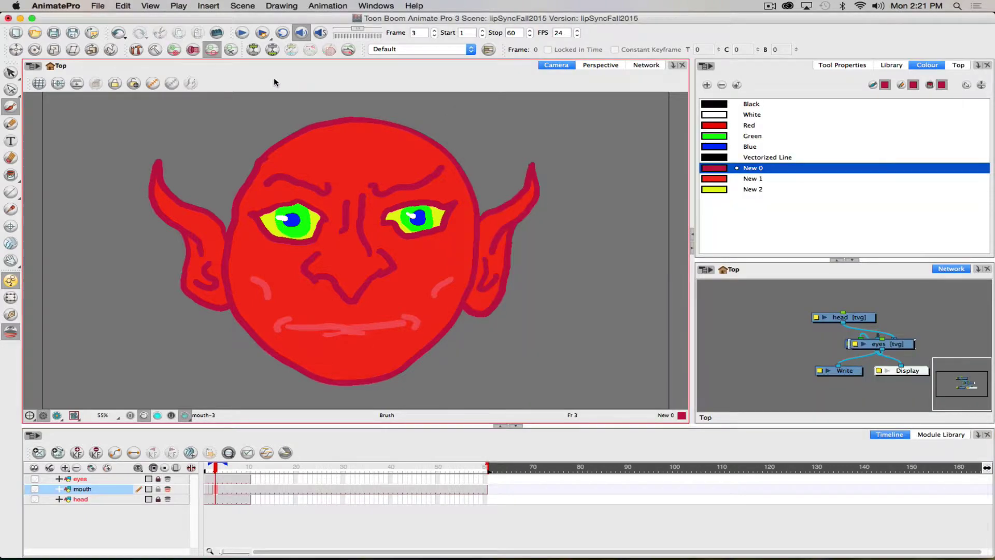
click(155, 153)
mouse_move(293, 314)
mouse_down()
mouse_move(414, 304)
mouse_move(401, 323)
mouse_move(360, 335)
mouse_move(312, 332)
mouse_move(286, 308)
mouse_move(306, 328)
mouse_up()
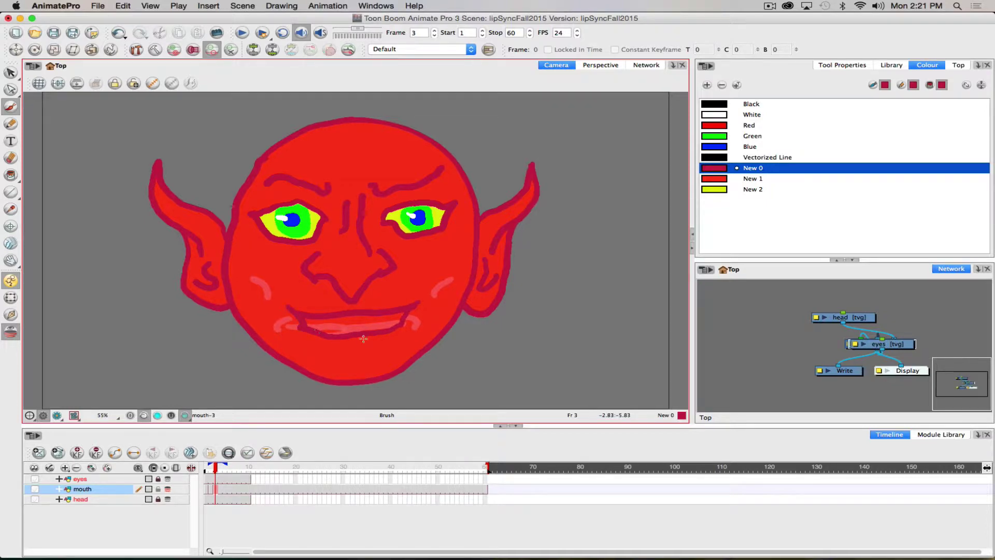
mouse_move(363, 338)
mouse_down()
mouse_move(378, 337)
mouse_move(337, 342)
mouse_up()
drag(273, 295, 278, 308)
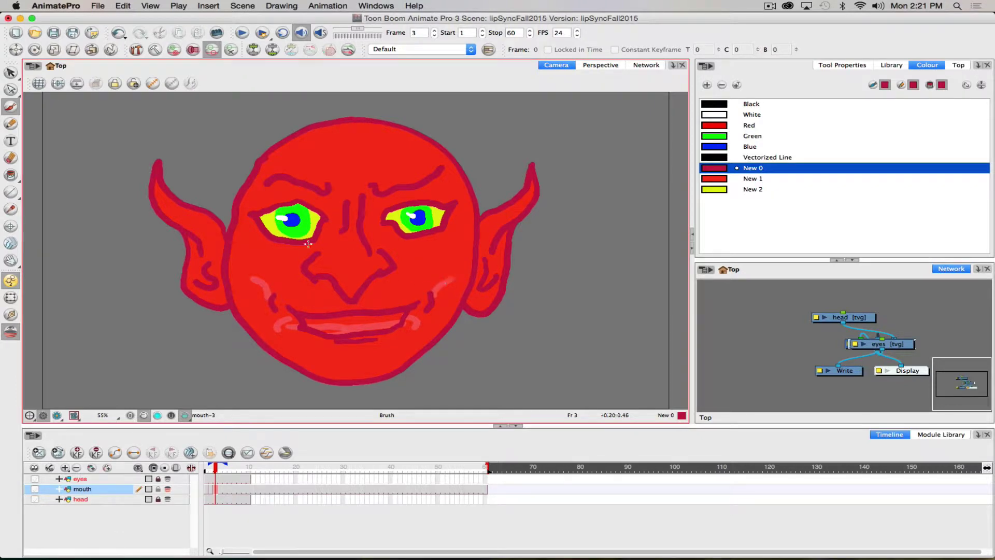
Step: Turn off onion skin and compare the mouth drawings on frames 2 and 3
click(11, 332)
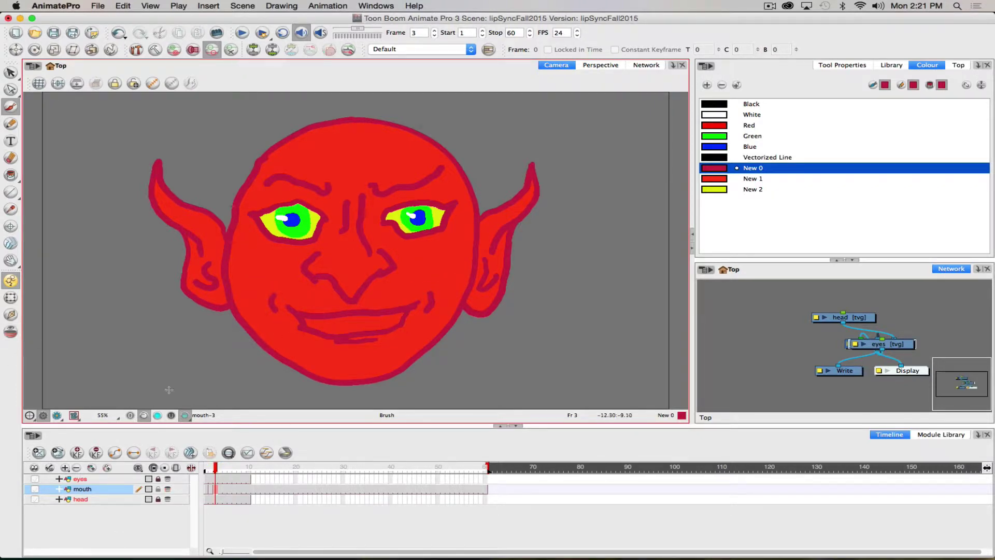
click(208, 468)
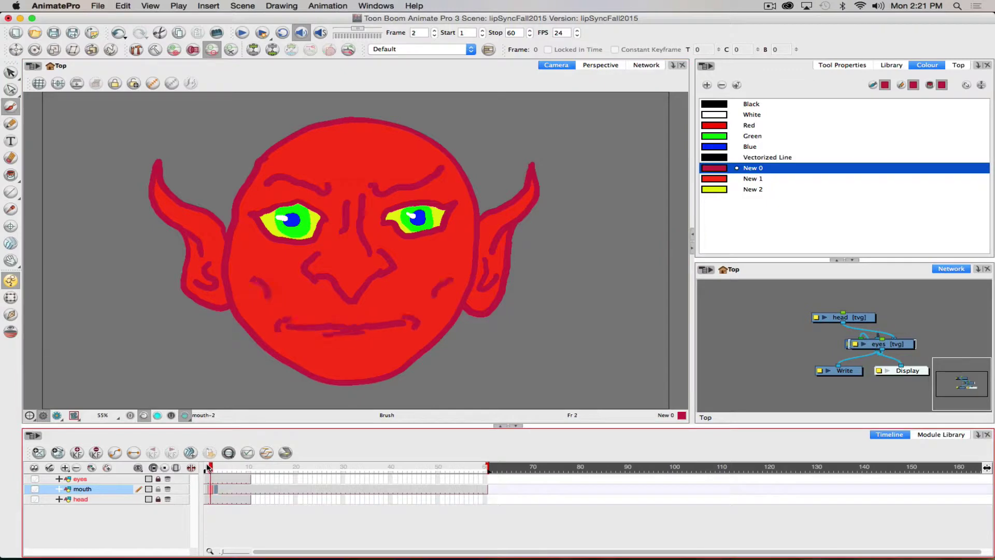
drag(208, 468, 217, 470)
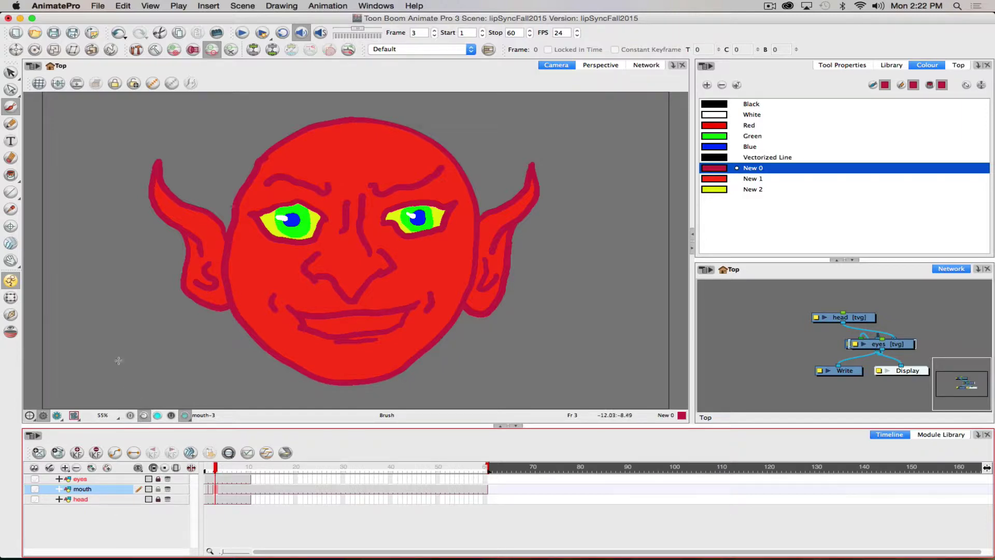
Step: Check the reference for the next mouth shape, return to Animate Pro, and move to frame 4
key(super+Tab)
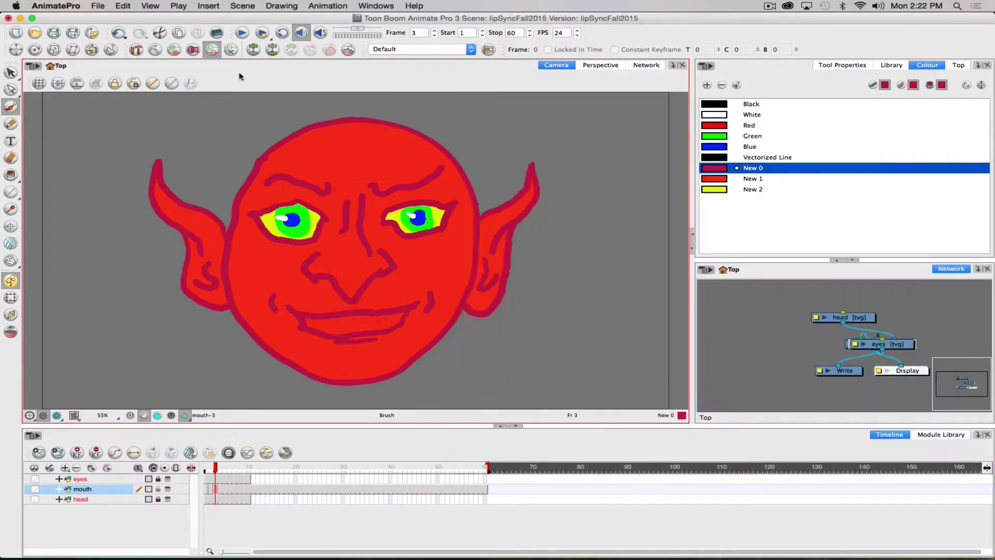
click(241, 127)
mouse_move(216, 469)
mouse_down()
mouse_move(207, 467)
mouse_move(221, 463)
mouse_up()
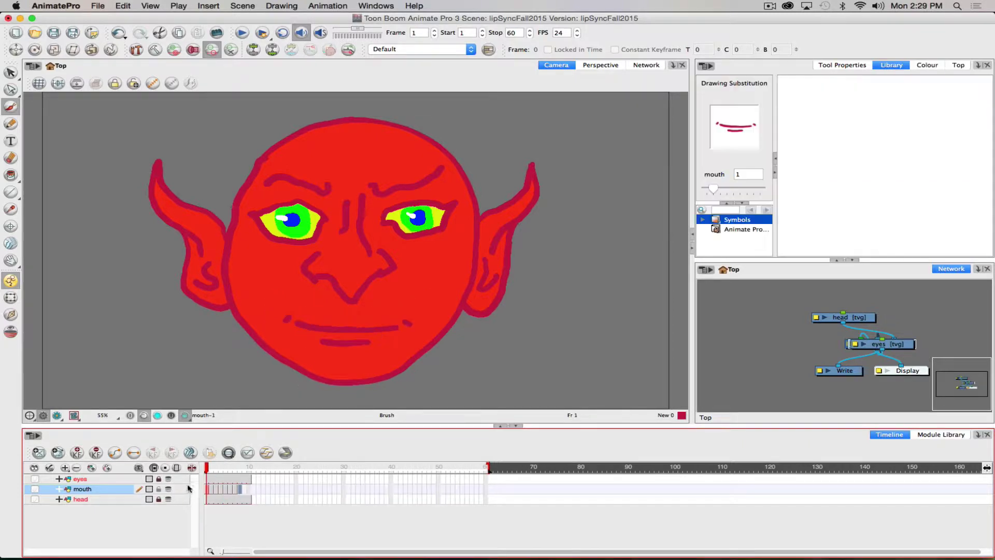
Step: Scrub across the first frames of the mouth layer to compare the drawings with their drawing substitution previews
click(211, 469)
drag(210, 470, 205, 478)
drag(205, 478, 210, 478)
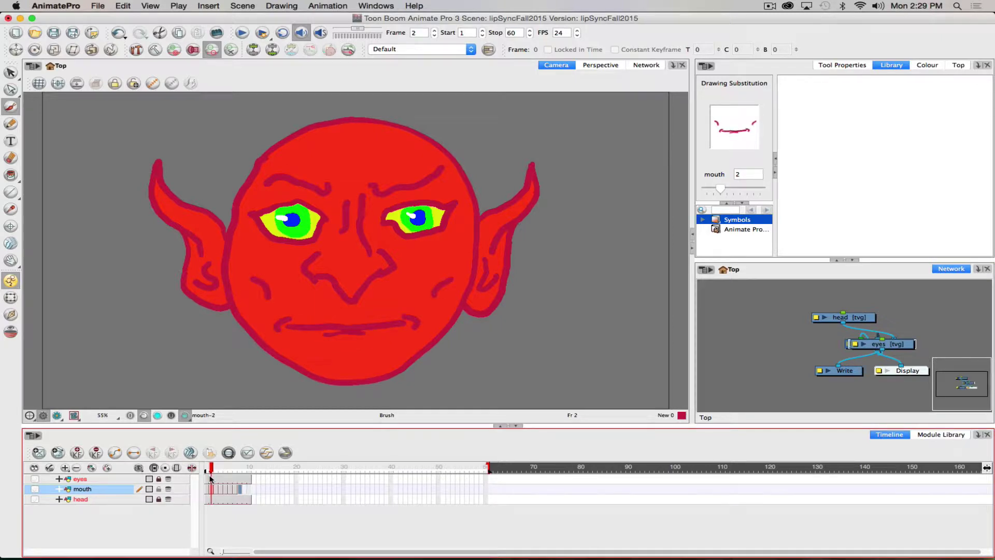
drag(210, 477, 211, 478)
drag(211, 478, 214, 478)
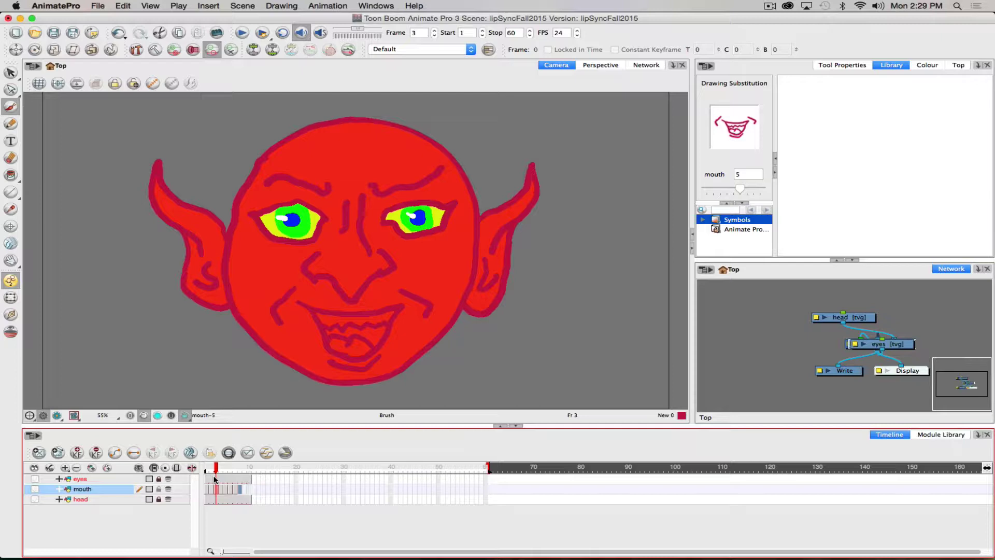
mouse_move(214, 478)
mouse_down()
mouse_move(235, 478)
mouse_move(211, 472)
mouse_up()
click(240, 469)
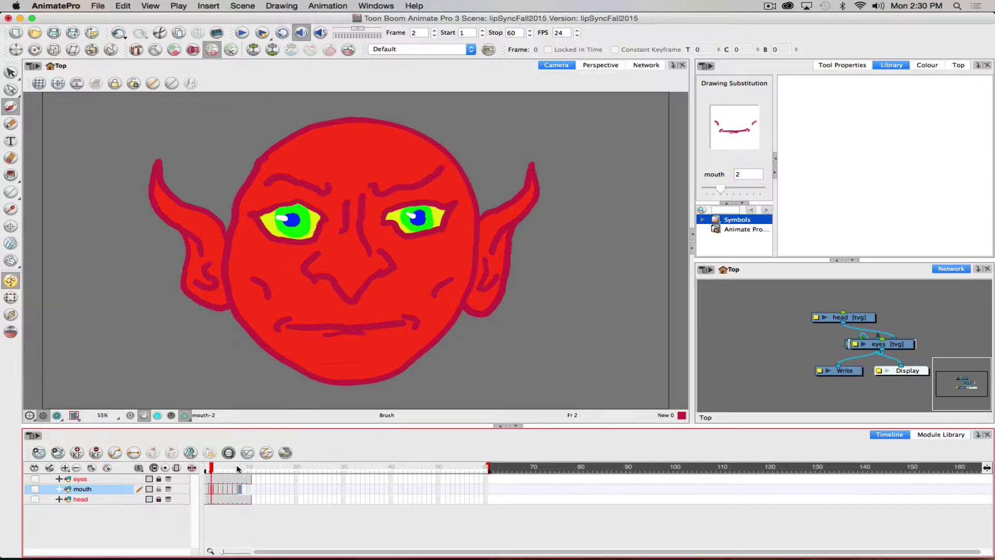
drag(211, 470, 211, 469)
click(719, 187)
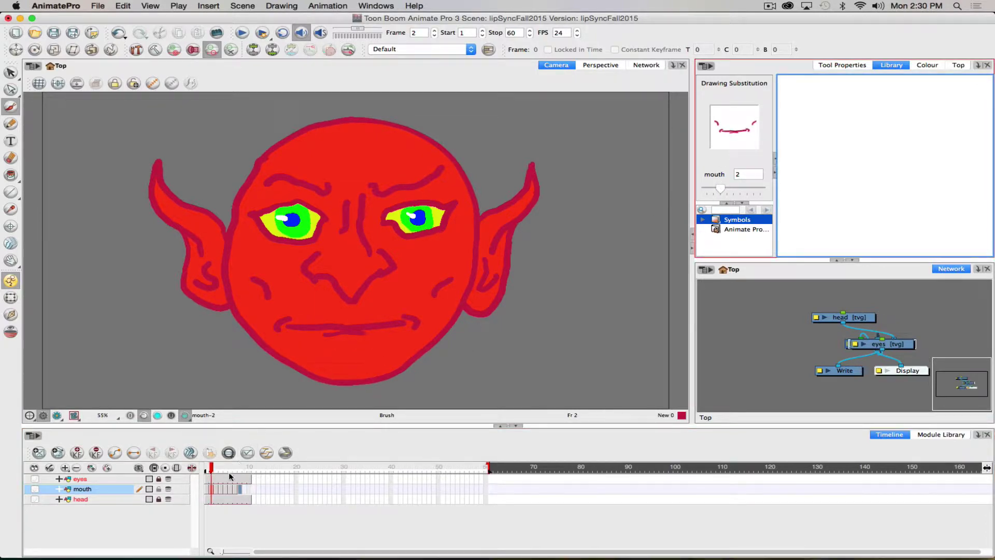
Step: Review the mouth drawings on frames 2 to 8 one by one and scrub back over them
click(211, 490)
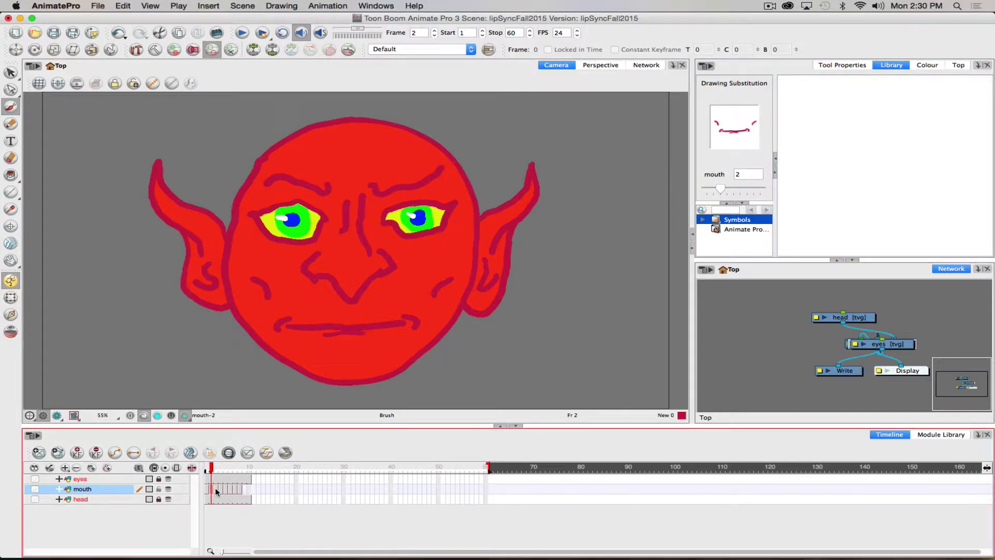
click(215, 488)
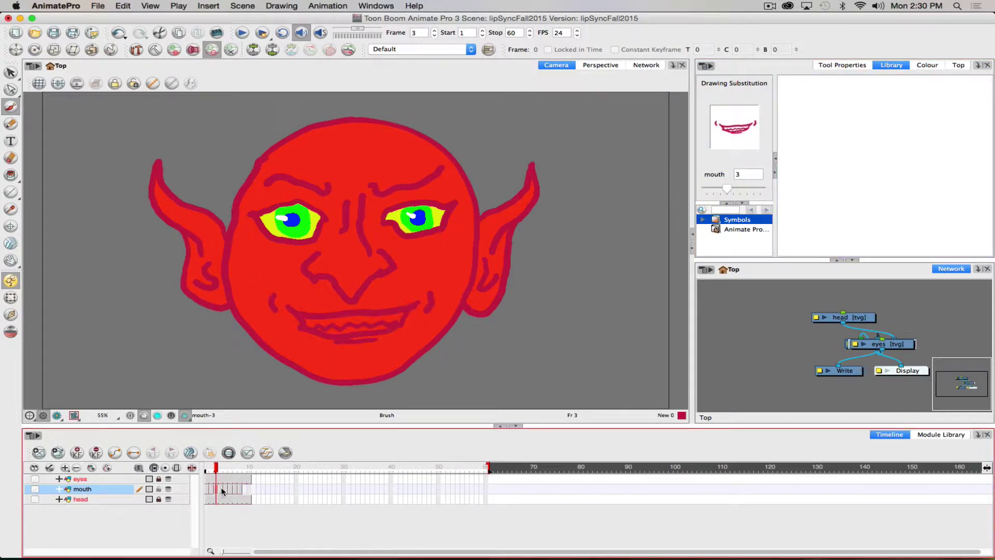
click(221, 489)
click(225, 490)
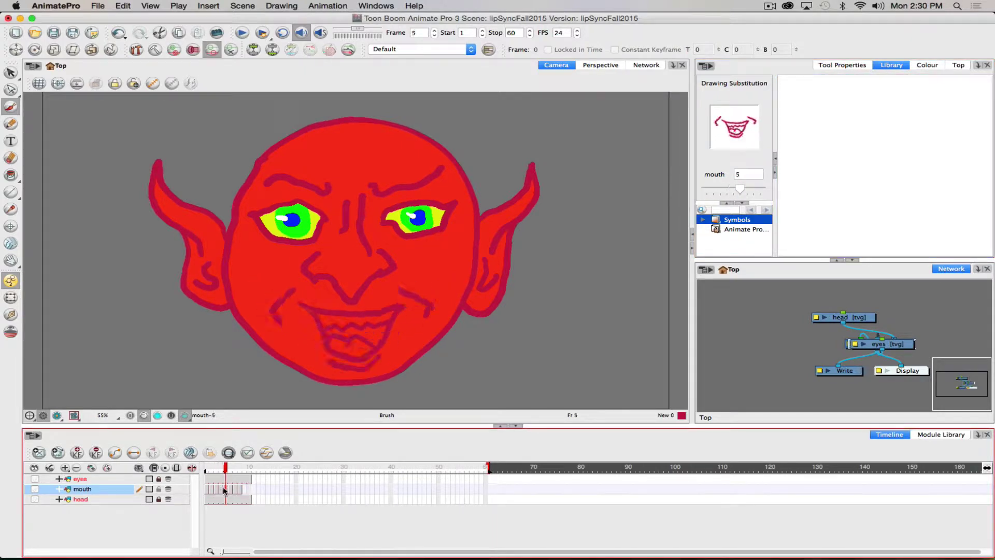
click(230, 491)
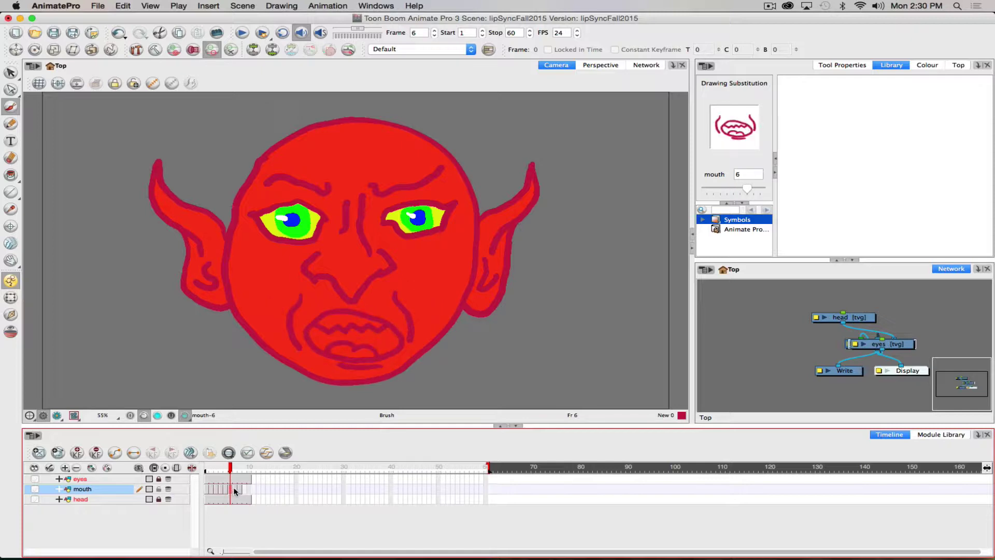
click(234, 490)
click(240, 485)
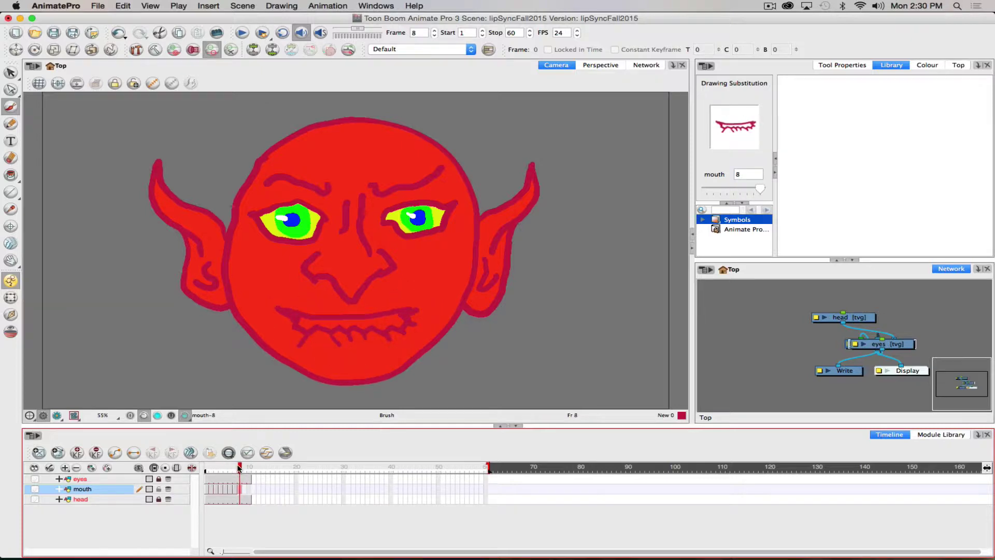
mouse_move(239, 468)
mouse_down()
mouse_move(206, 469)
mouse_move(247, 469)
mouse_move(211, 479)
mouse_move(242, 479)
mouse_move(202, 481)
mouse_move(212, 468)
mouse_move(234, 469)
mouse_move(211, 469)
mouse_move(226, 469)
mouse_up()
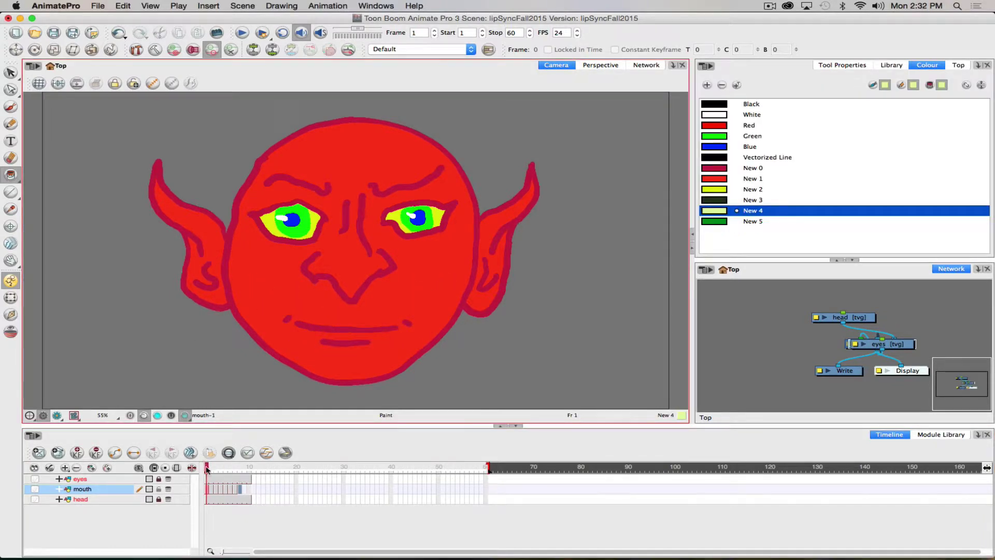
Step: Return to frame 1 of the mouth layer and show the drawing substitution preview in the Library
click(206, 469)
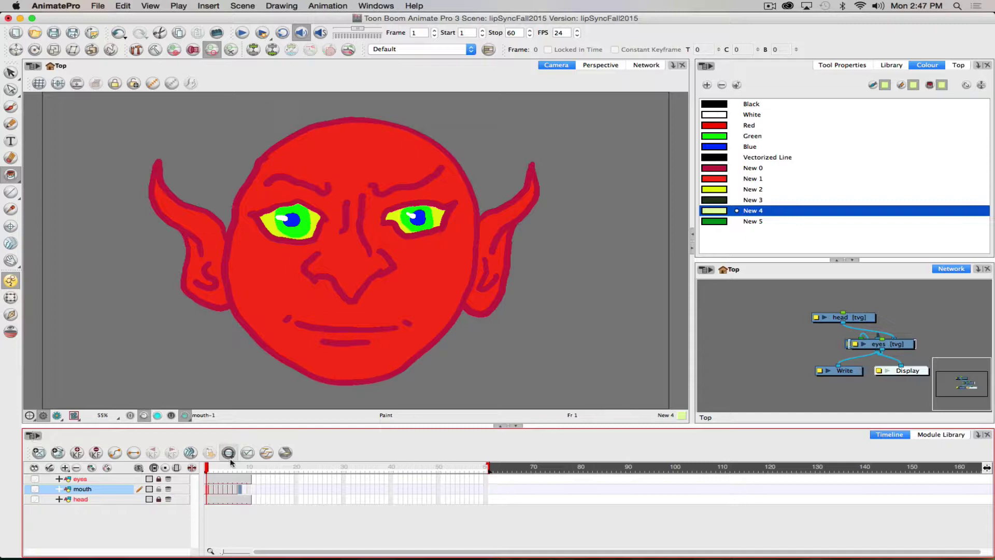
click(211, 468)
click(206, 468)
click(889, 65)
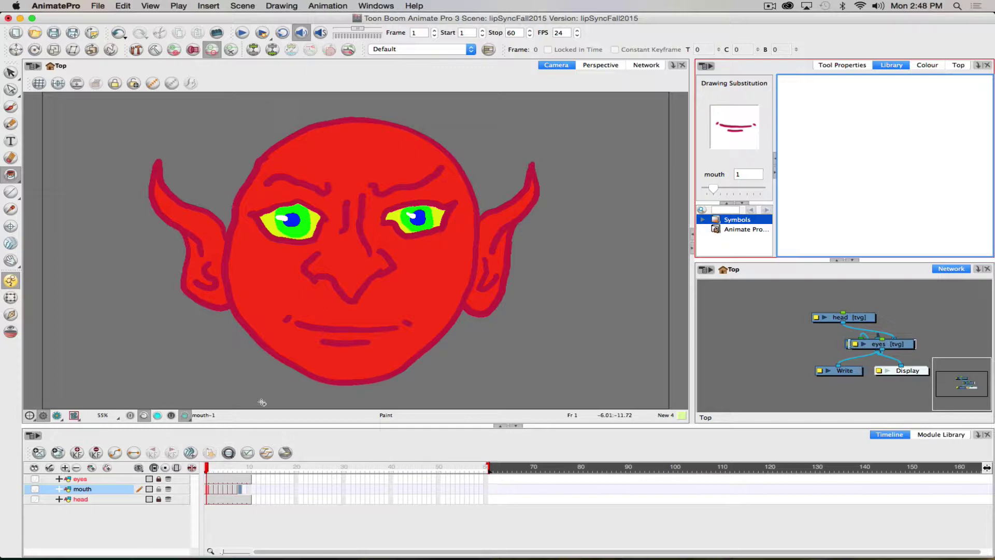
Step: Flip forward through the coloured mouth drawings to frame 6, back to frame 1, and on to frame 2
key(period)
key(period)
key(period)
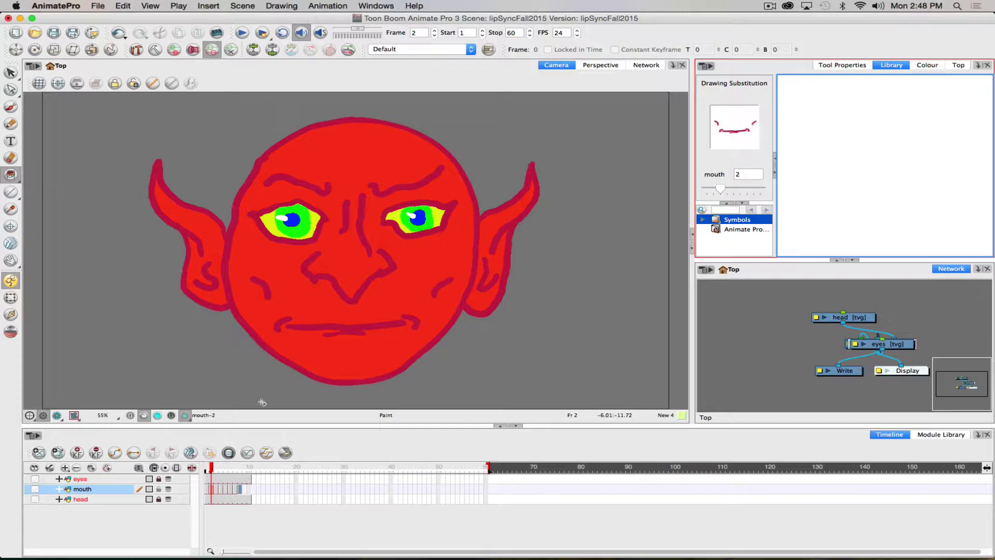
key(period)
key(period)
key(period)
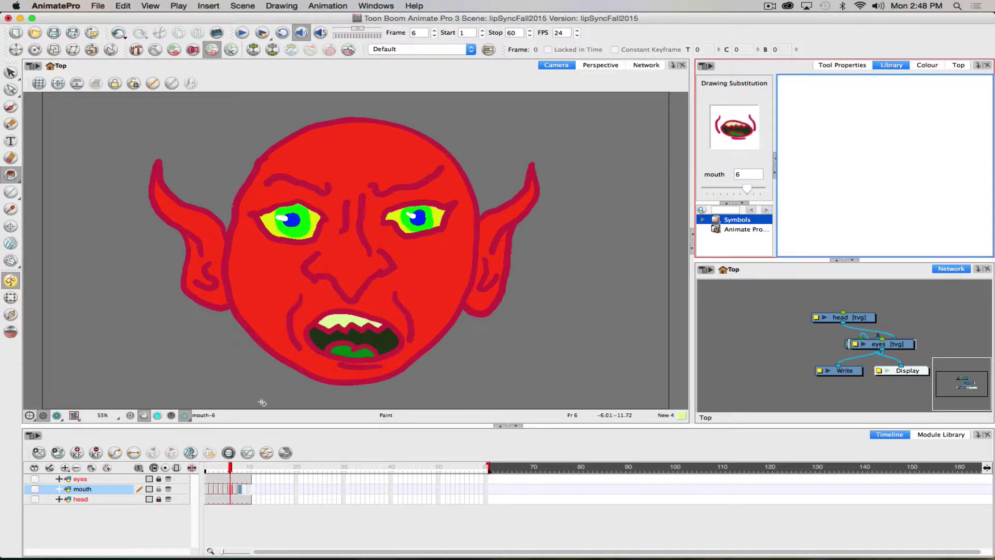
key(comma)
key(comma)
key(comma)
key(comma)
key(comma)
key(comma)
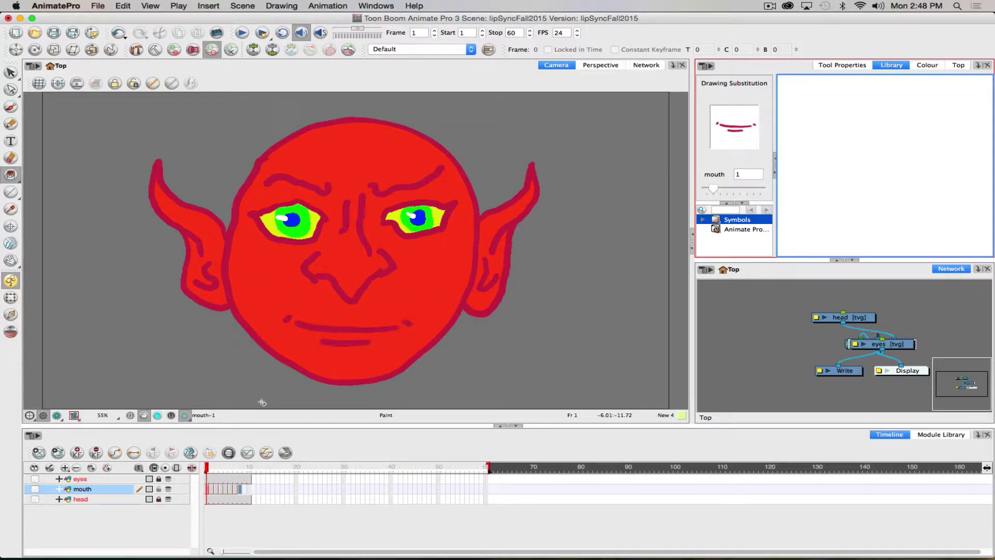
key(period)
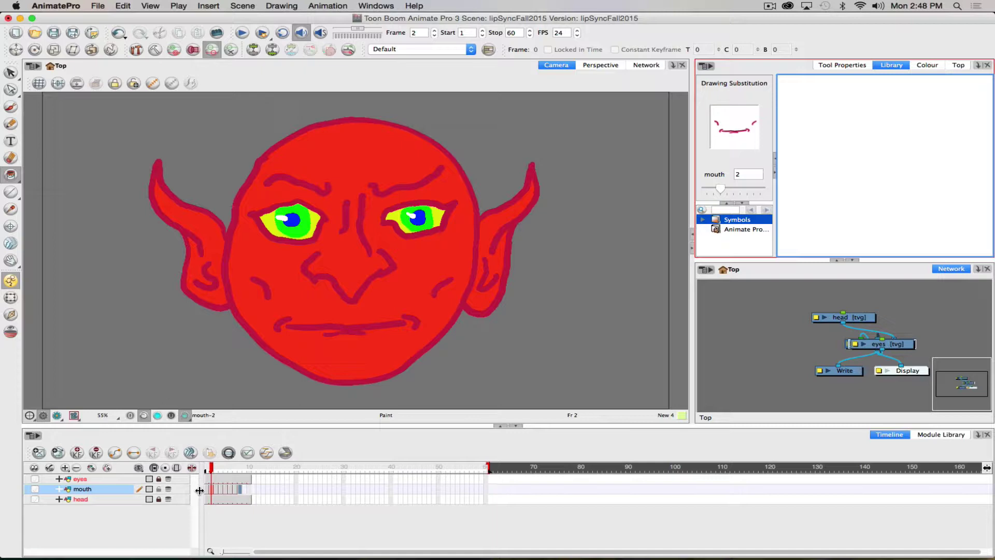
Step: Flip forward through the mouth drawings on frames 3 to 6, comparing each expression, and flip back to frame 2
key(period)
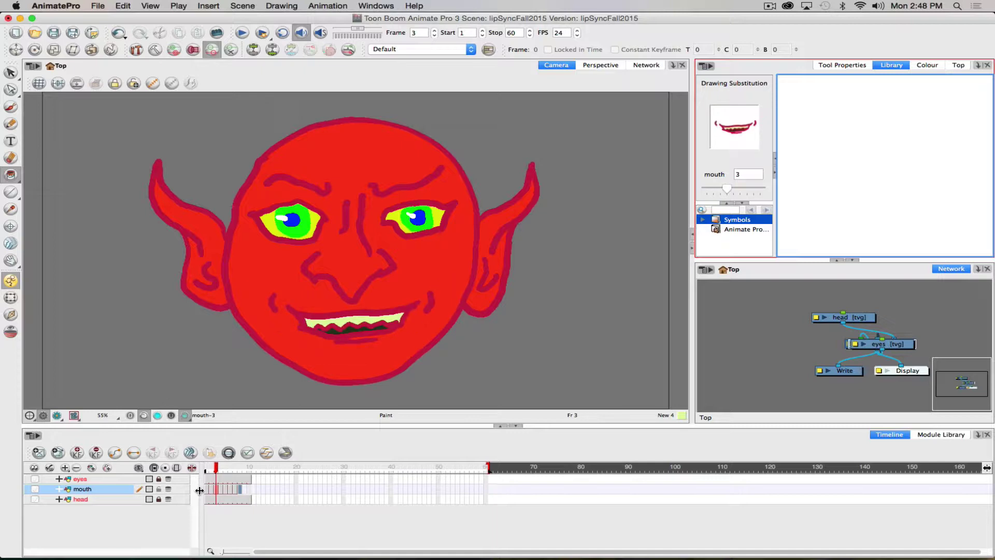
key(period)
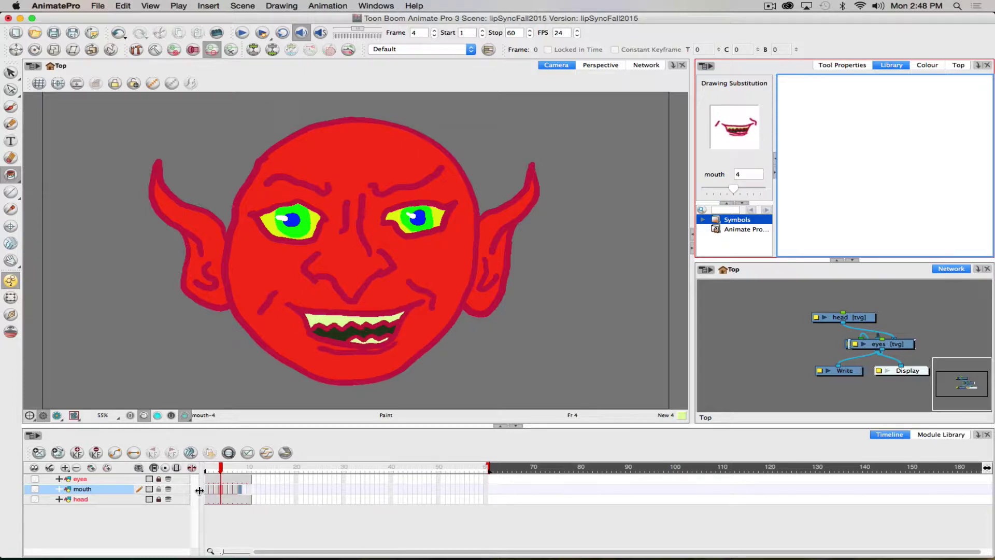
key(period)
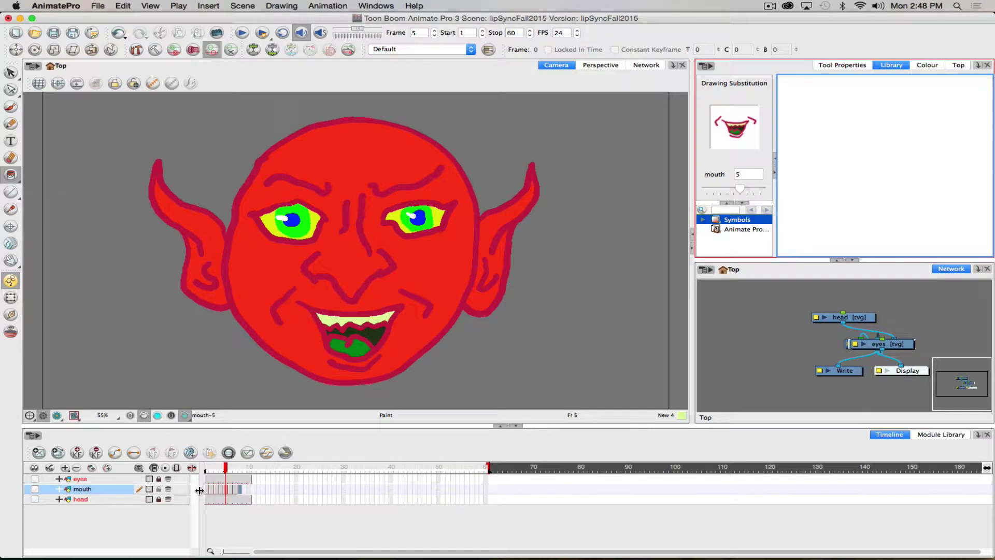
key(period)
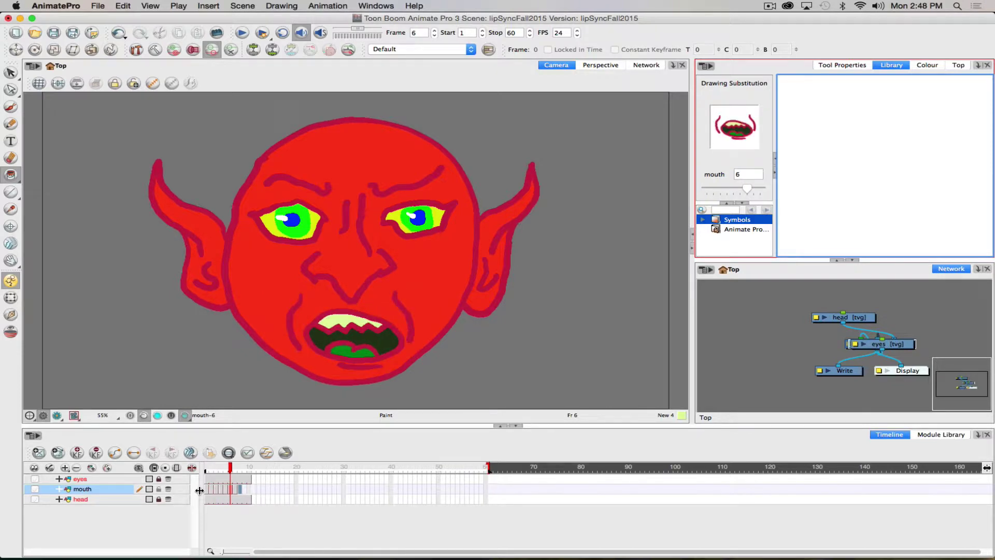
key(comma)
key(comma)
key(comma)
key(comma)
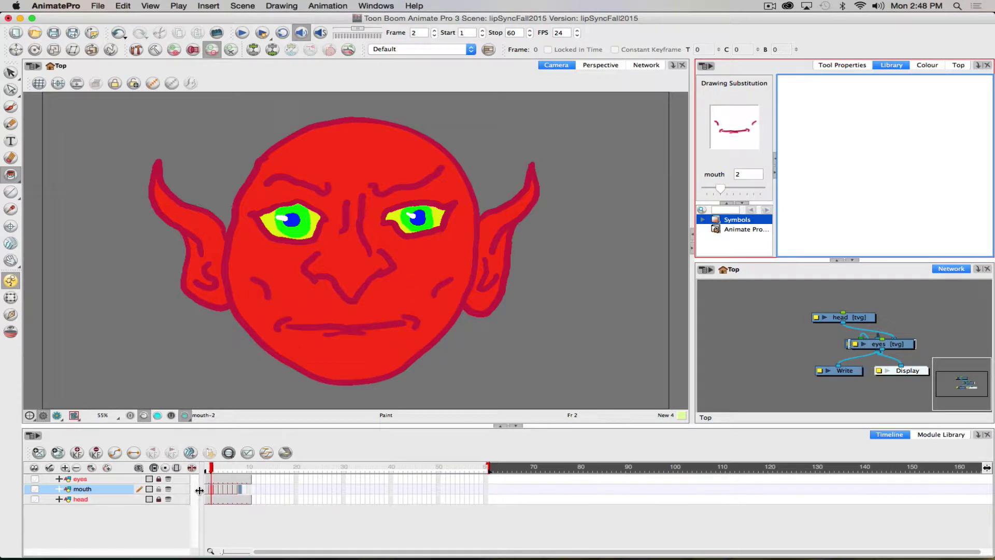
Step: Review the remaining mouth drawings one frame at a time from frame 2 through frame 8
key(period)
key(period)
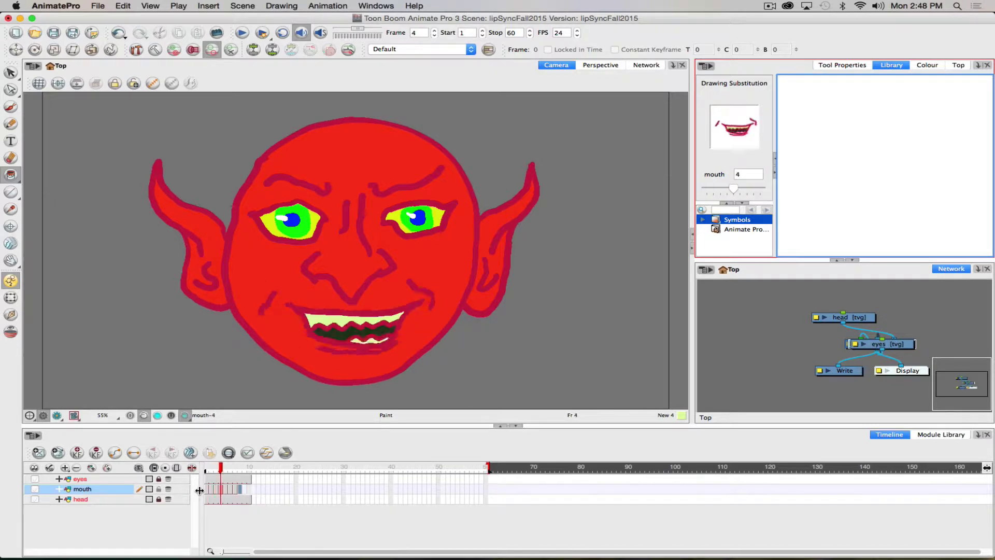
key(period)
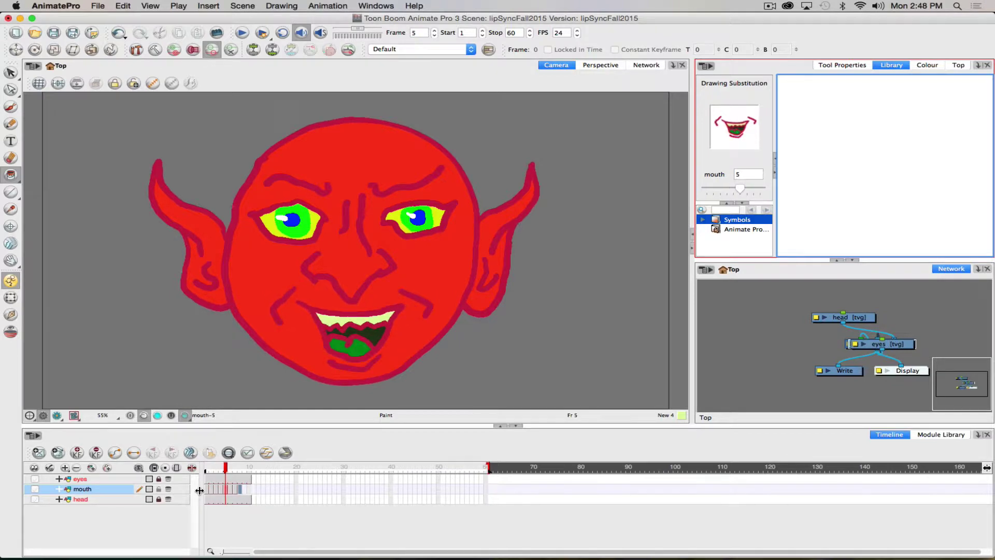
key(period)
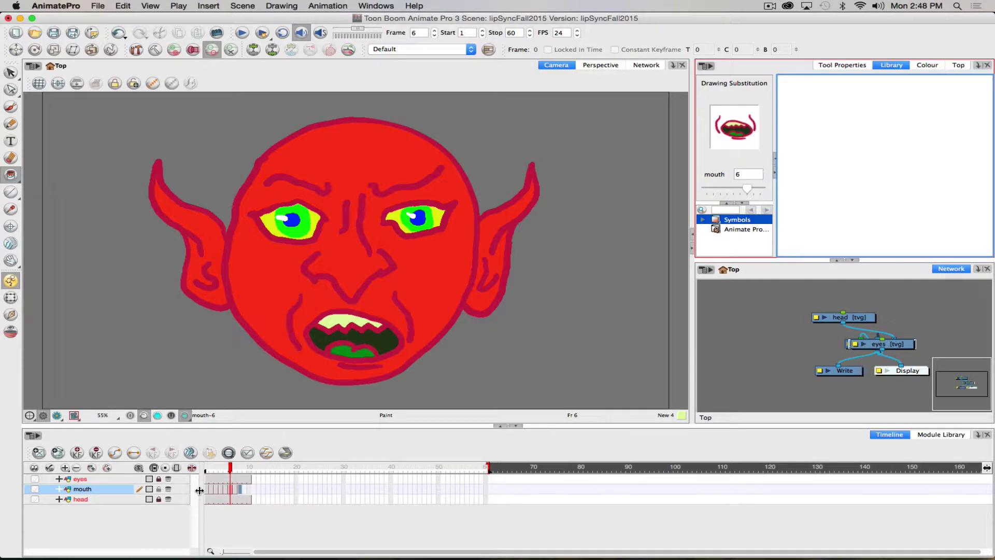
key(period)
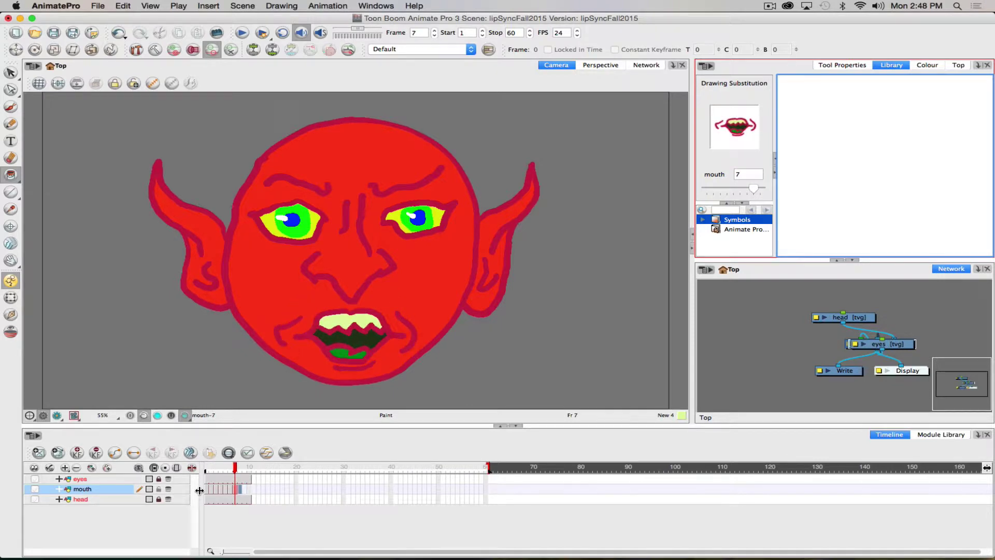
key(period)
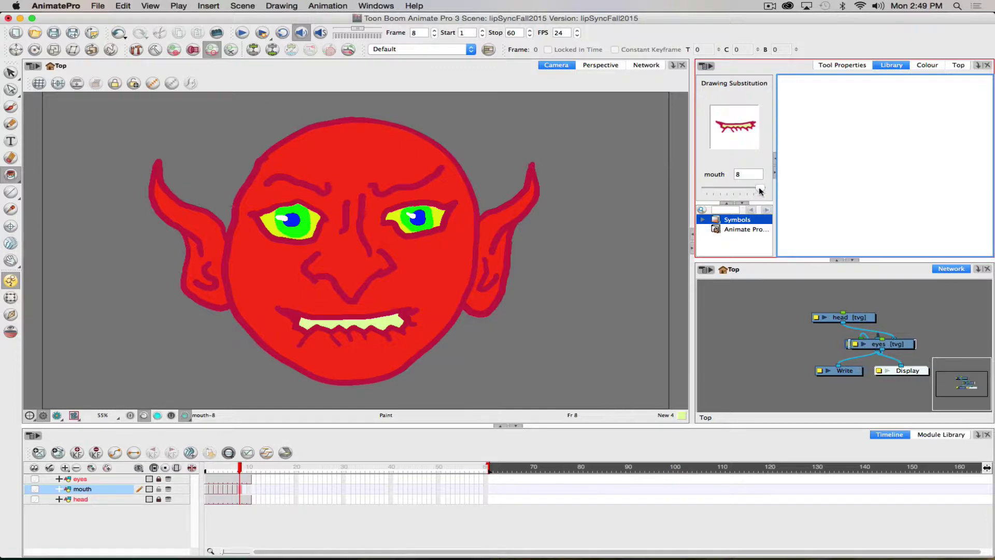
Step: Check the mouth's drawing substitution control on frame 8, return to frame 1, and check it there
mouse_move(755, 190)
mouse_down()
mouse_move(705, 188)
mouse_move(759, 189)
mouse_up()
drag(240, 466, 193, 467)
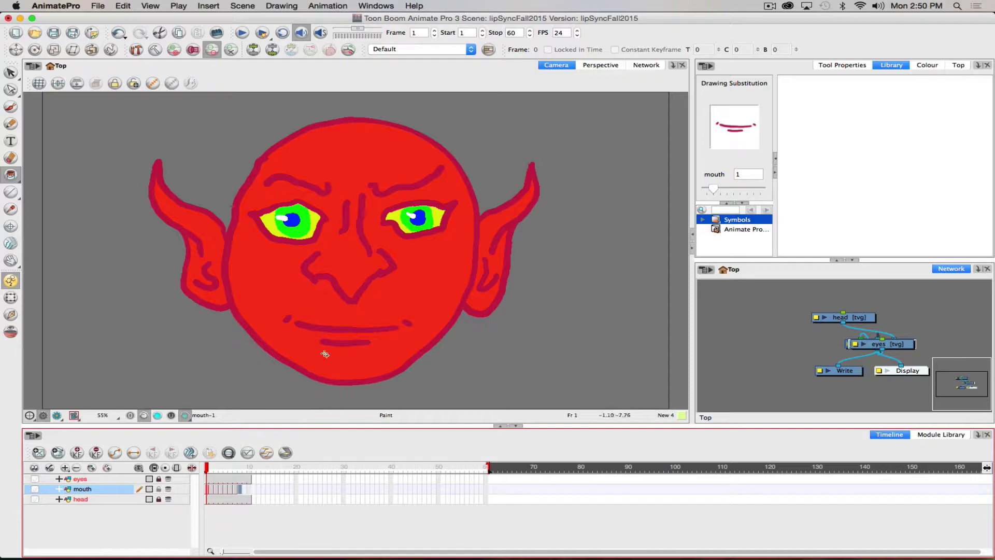
mouse_move(716, 188)
mouse_down()
mouse_move(756, 190)
mouse_move(704, 191)
mouse_move(713, 189)
mouse_up()
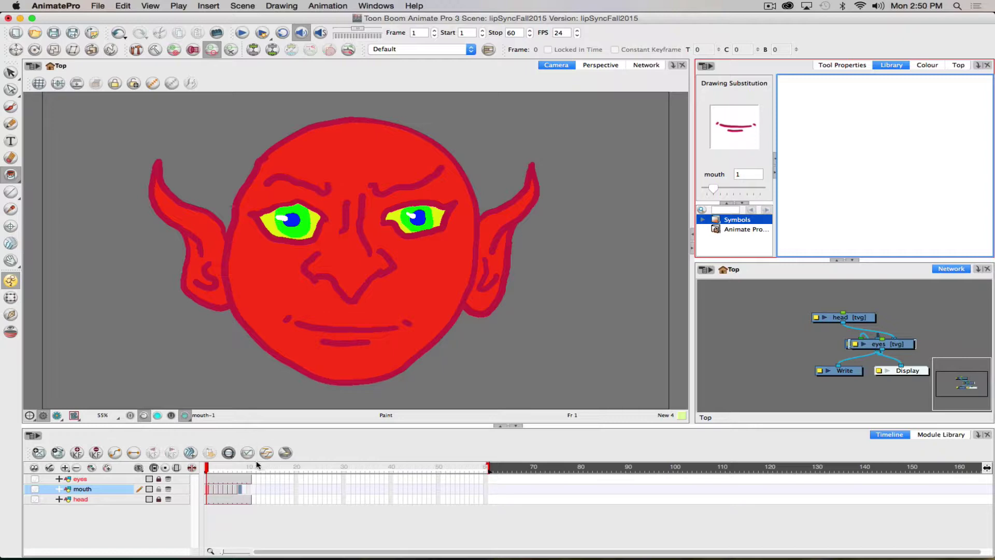
Step: Try to rename the mouth drawing on frame 1 as X and check the drawing names on frames 1 and 8
right_click(206, 487)
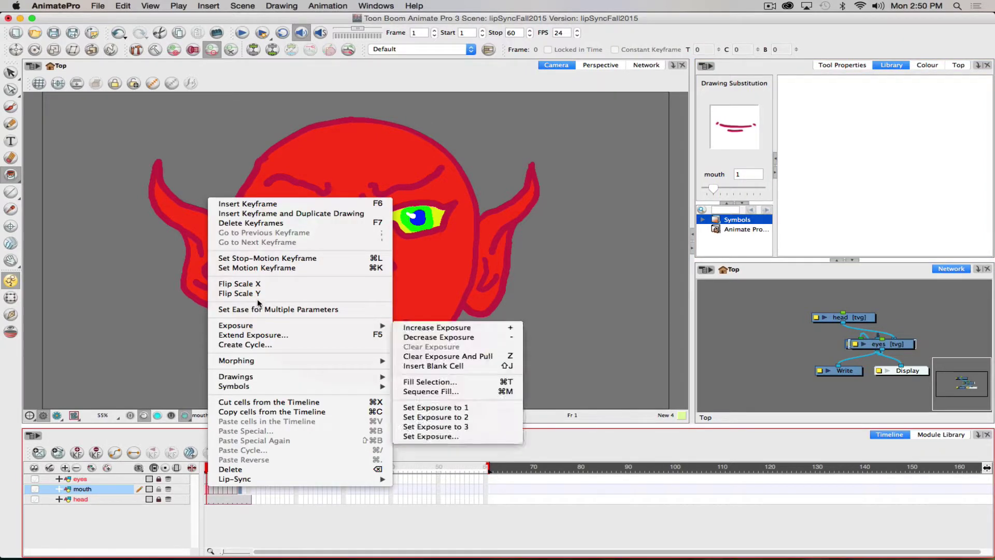
mouse_move(261, 381)
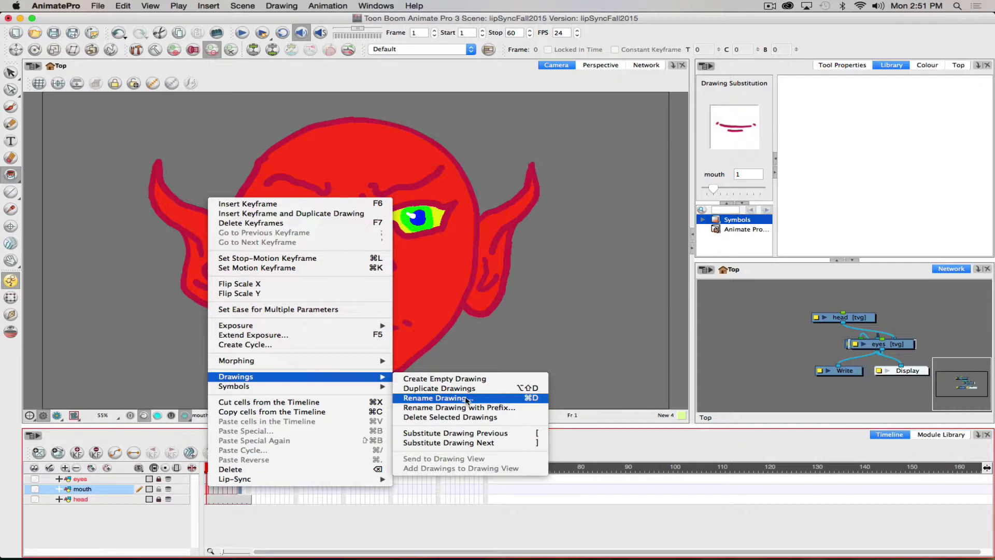
click(466, 400)
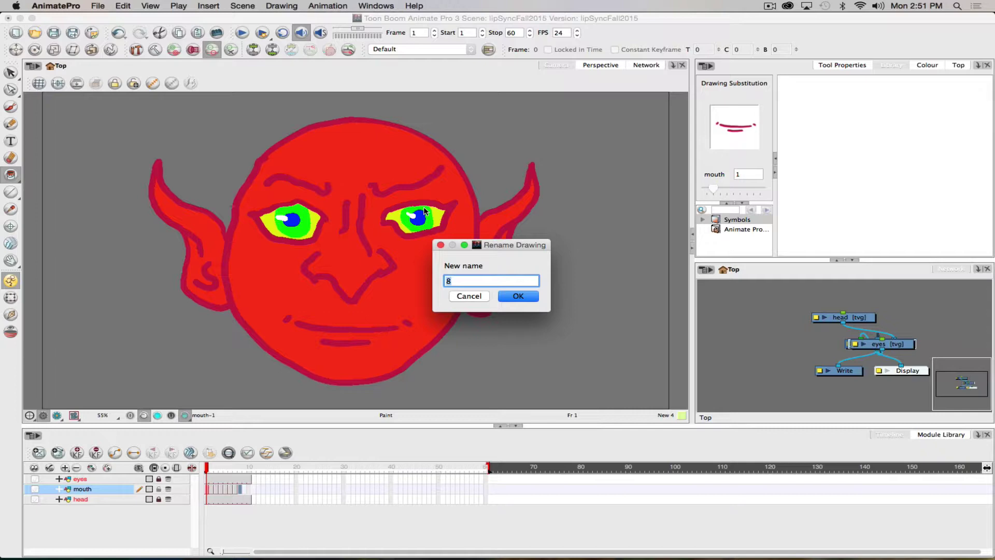
text(X)
click(519, 295)
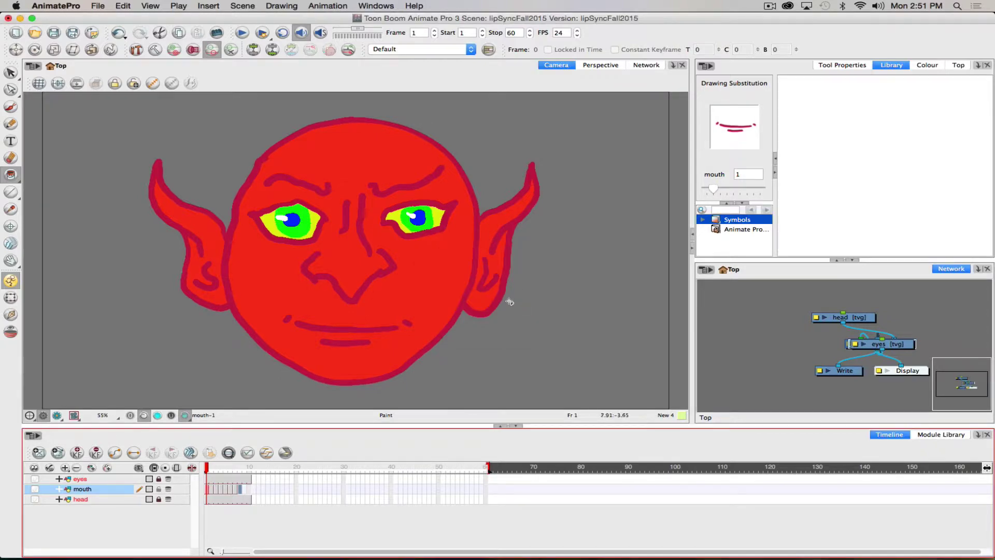
click(208, 488)
click(206, 489)
click(239, 489)
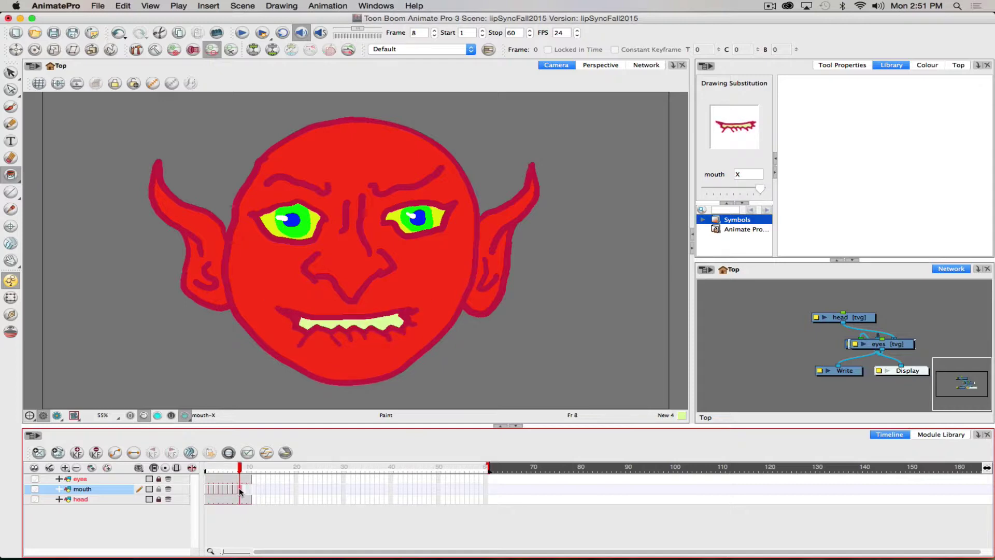
click(207, 488)
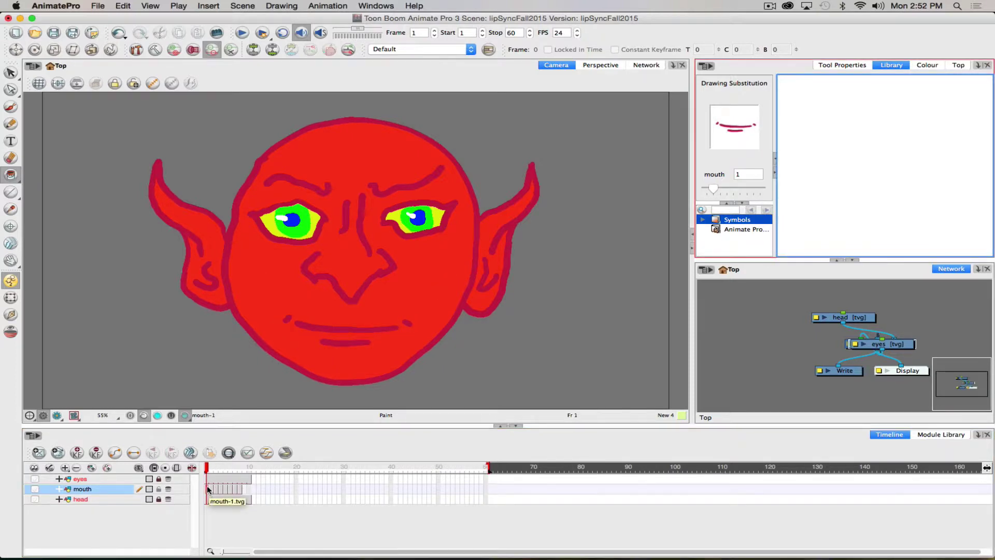
Step: Select only the mouth layer's cell on frame 1 and rename its closed-mouth drawing as X
mouse_move(209, 473)
mouse_down()
mouse_move(246, 468)
mouse_move(198, 476)
mouse_up()
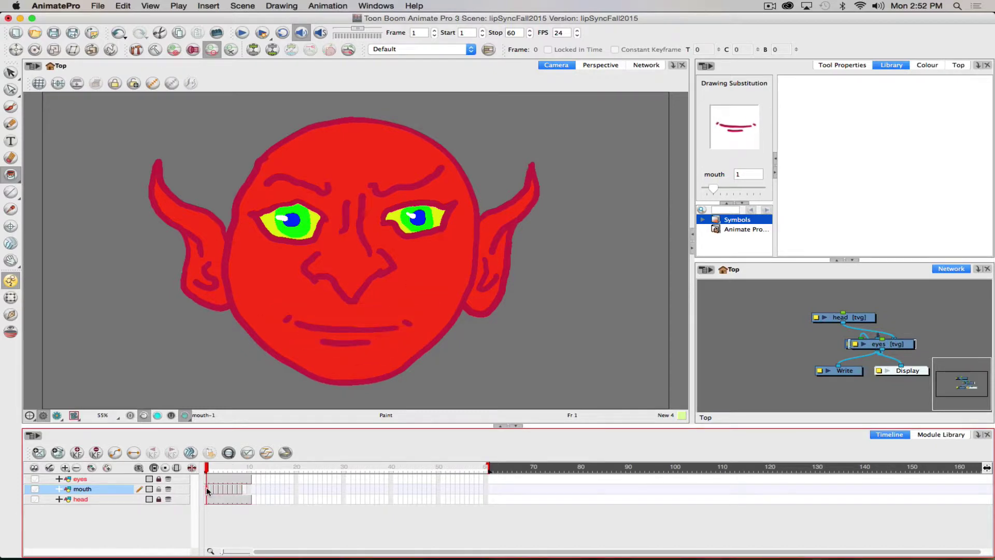
right_click(207, 488)
mouse_move(389, 377)
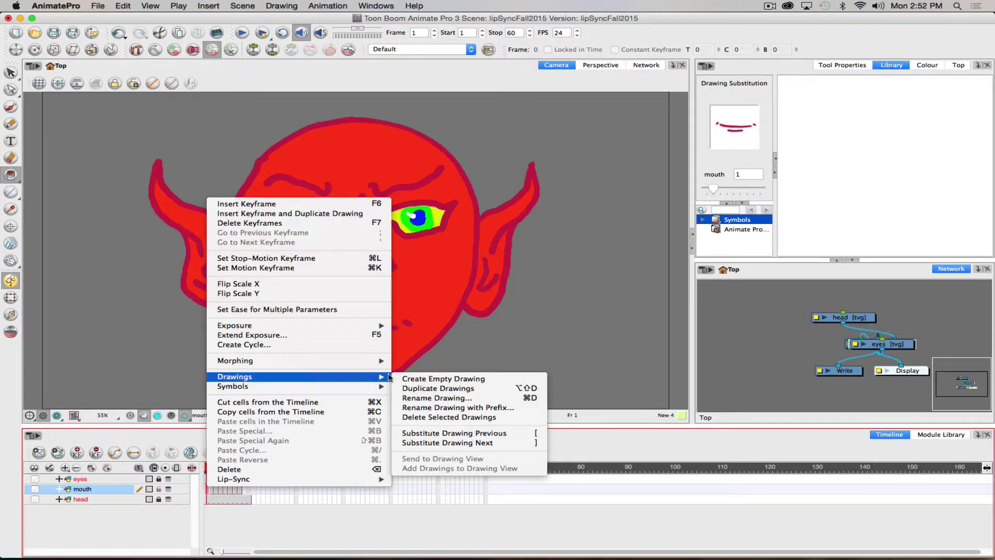
click(412, 398)
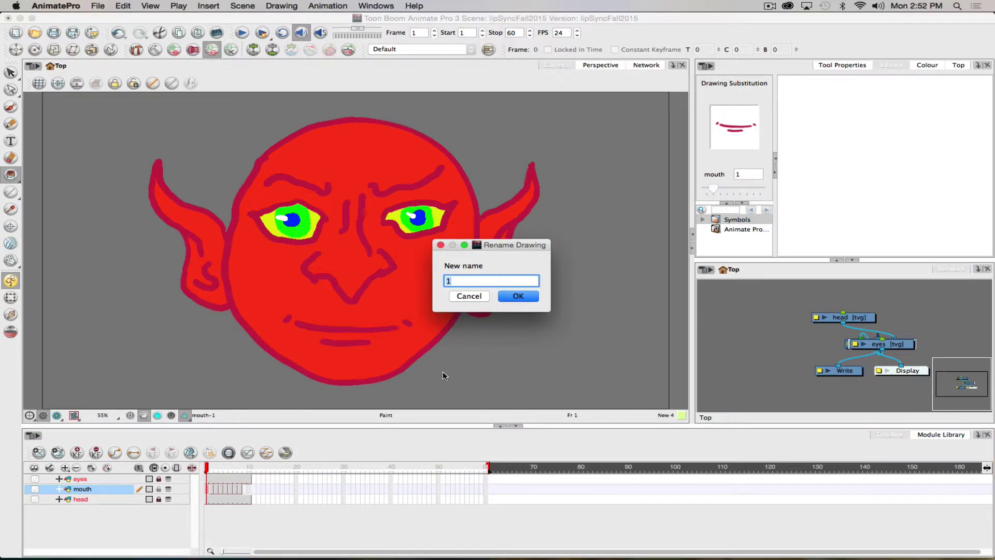
text(X)
click(517, 298)
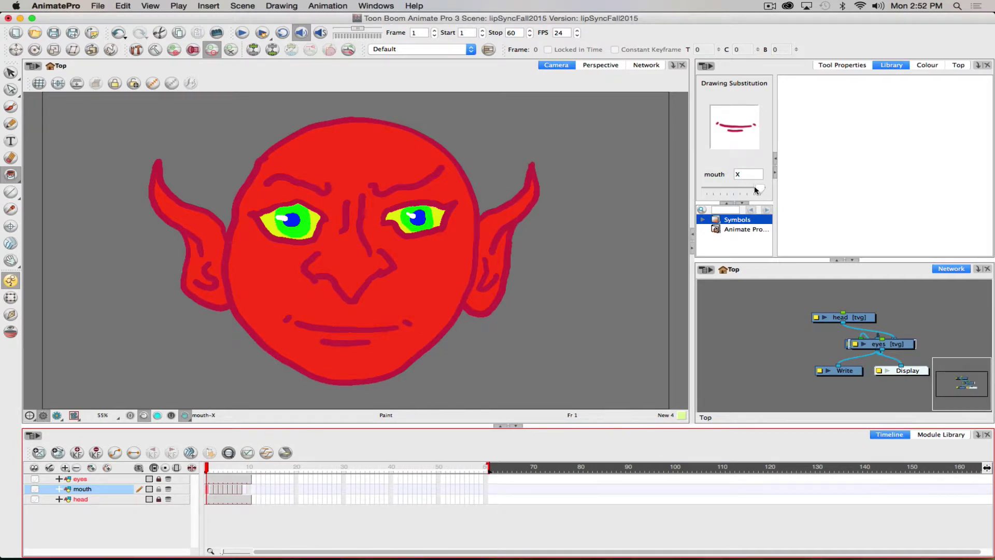
Step: Rename the mouth drawing on frame 2 as B
click(211, 498)
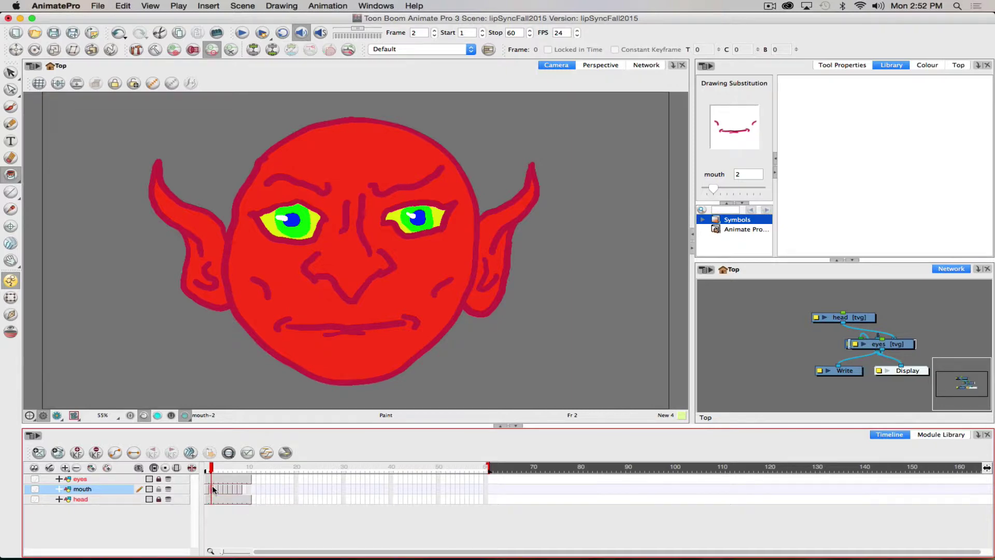
key(super+d)
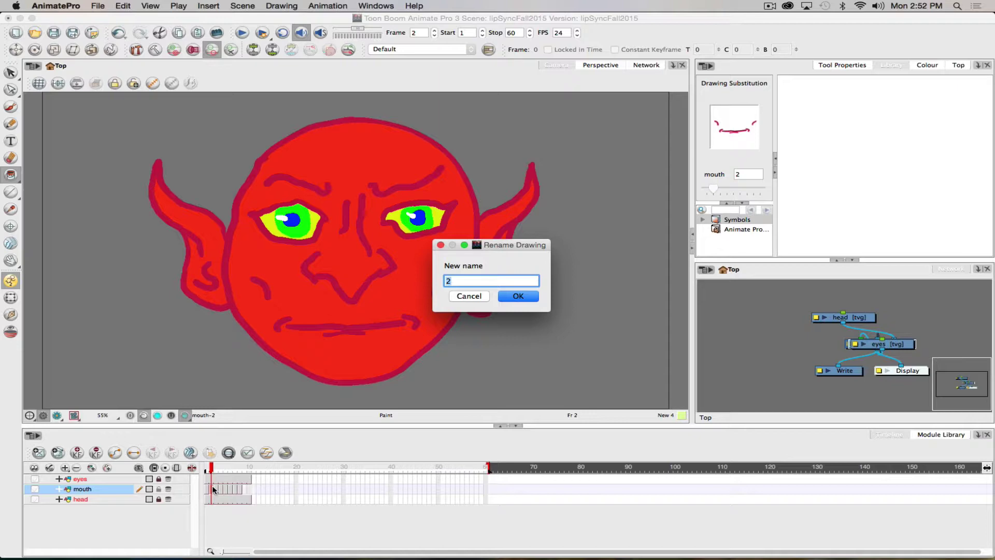
text(B)
key(Return)
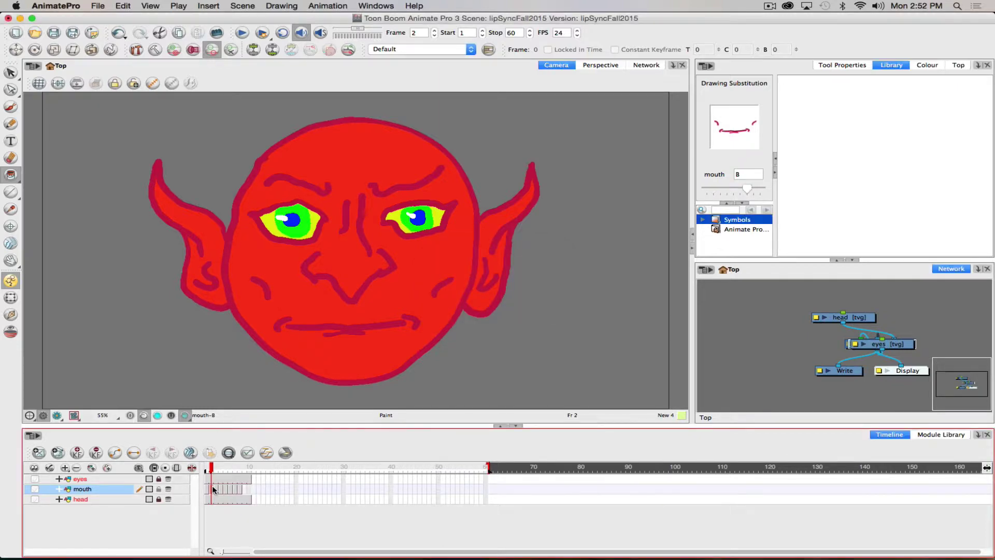
Step: Rename the mouth drawing on frame 3 as C
click(216, 489)
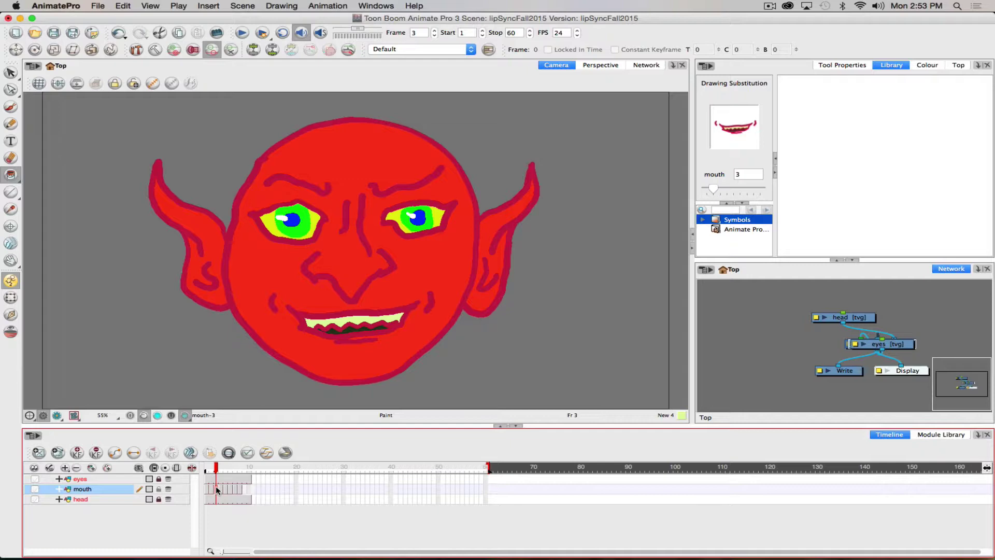
key(super+d)
text(C)
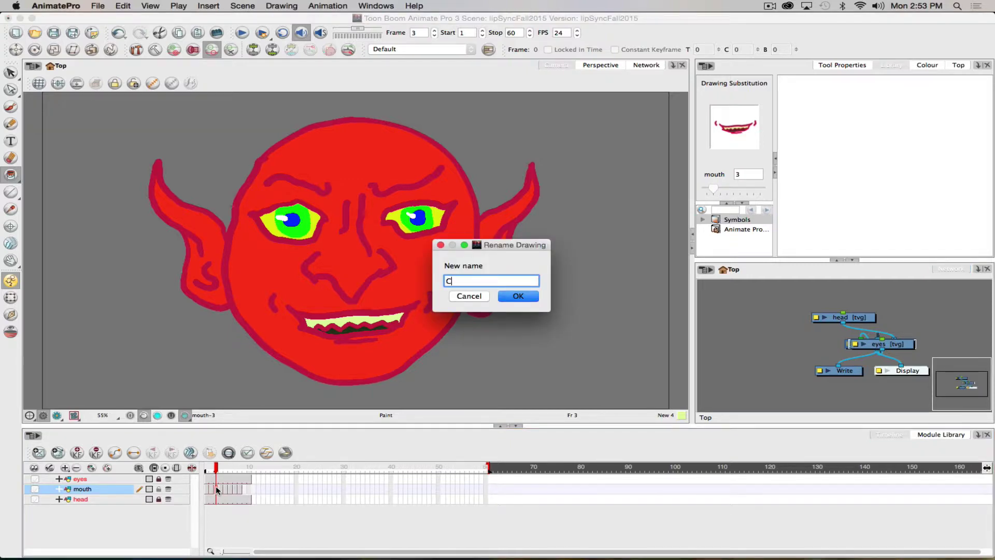
key(Return)
Step: Rename the mouth drawing on frame 4 as D
click(220, 488)
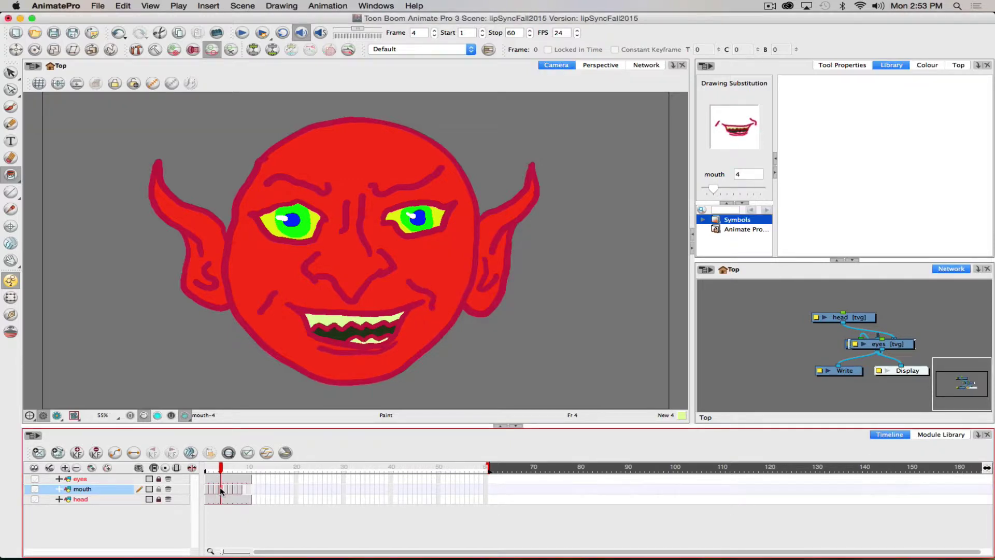
key(super+d)
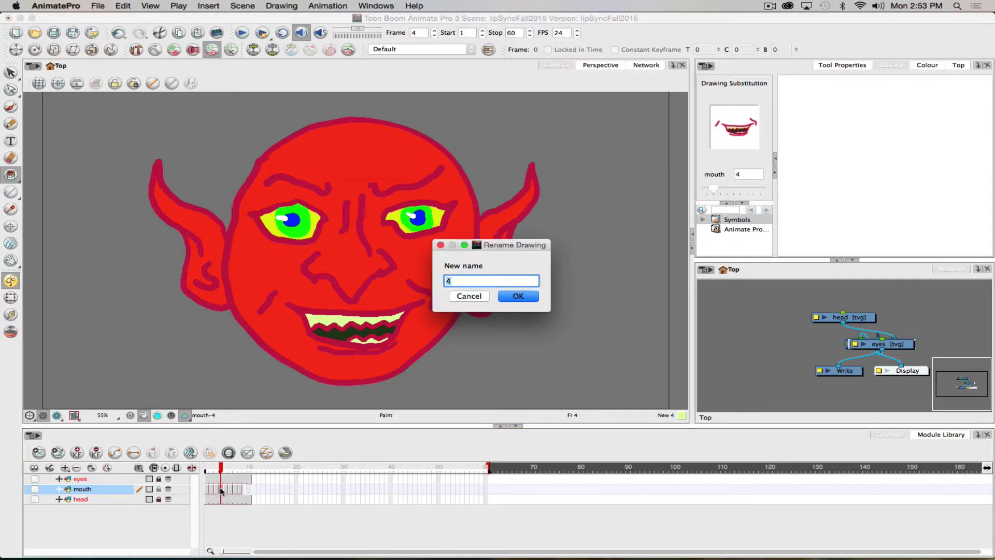
text(D)
key(Return)
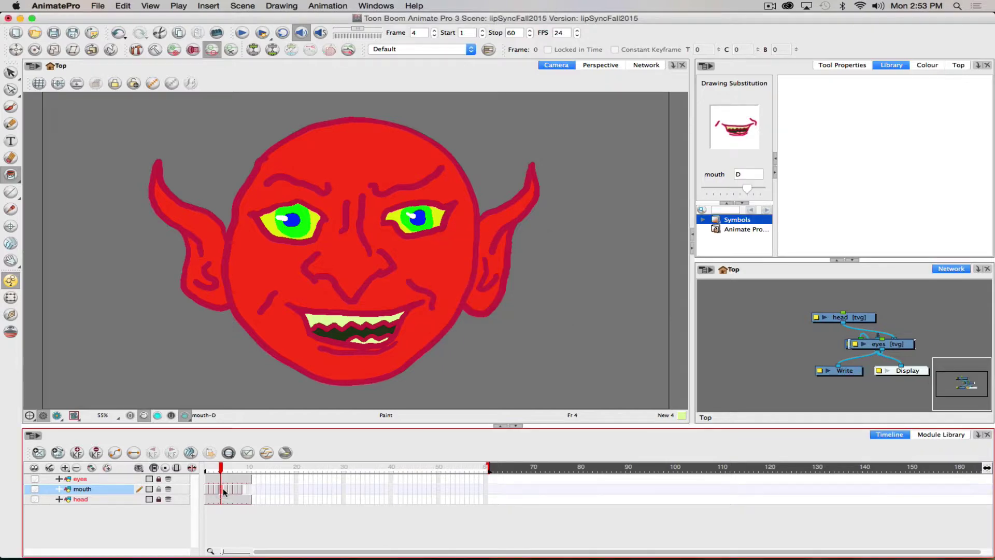
Step: Look at the mouth drawing on frame 5 and check the renamed drawings on frames 2 and 3
click(224, 488)
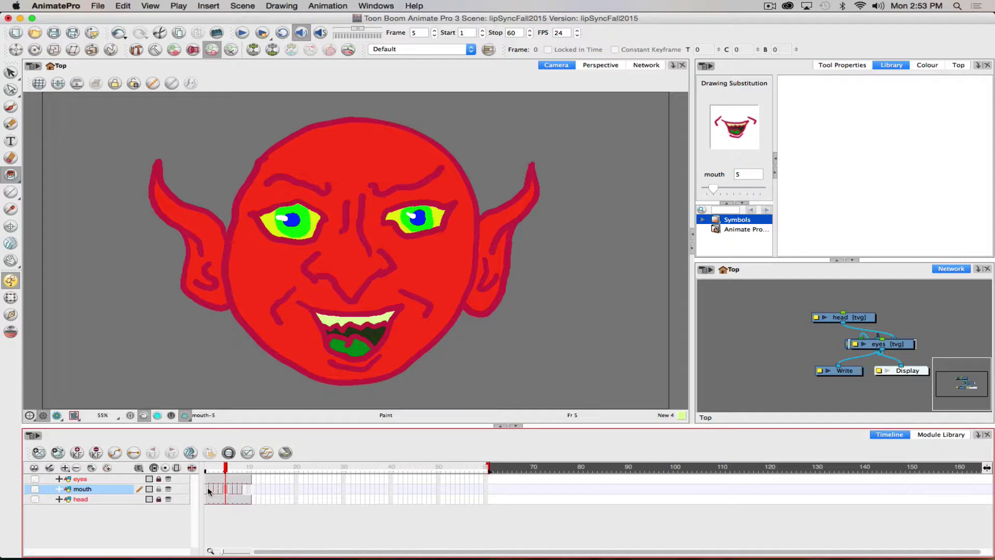
click(211, 489)
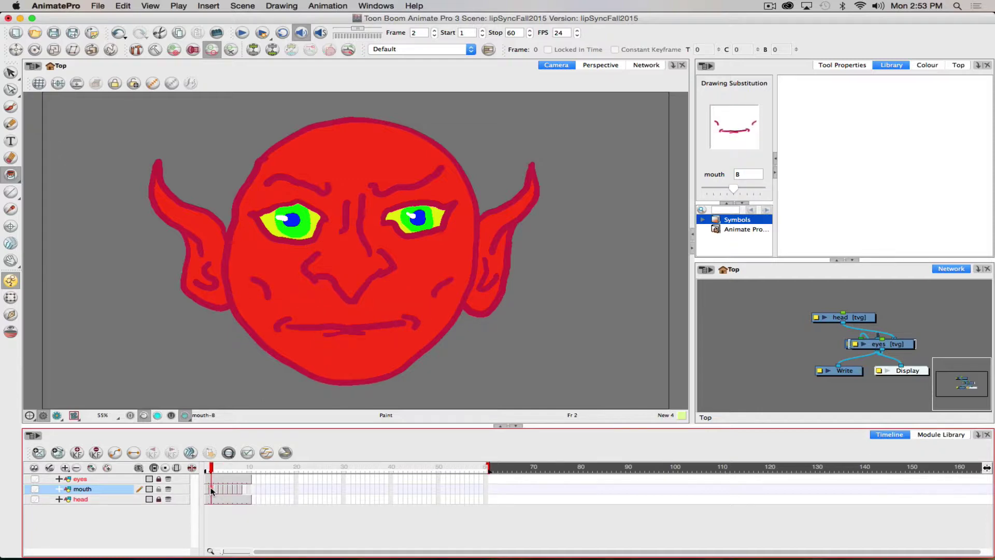
click(215, 490)
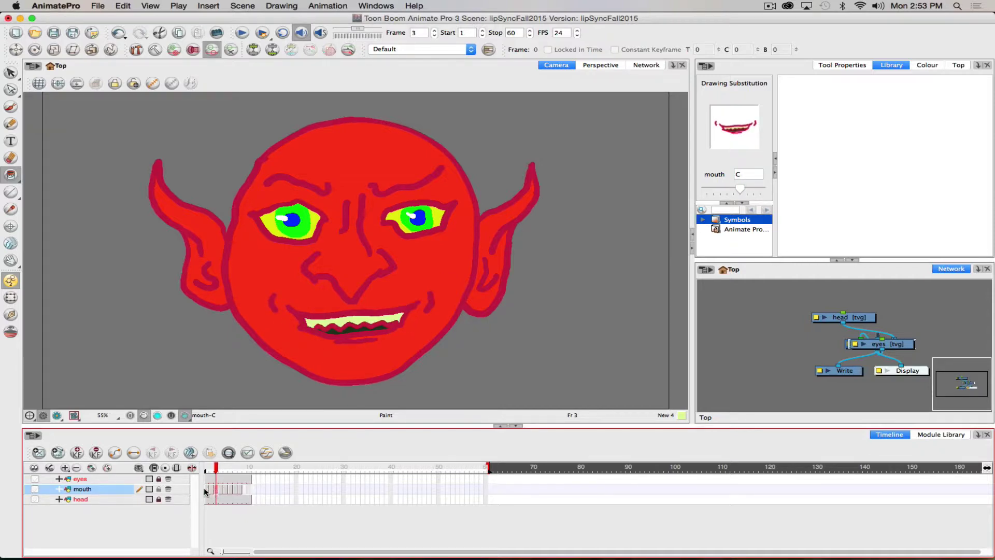
Step: On frame 1 of the mouth layer, substitute drawing B for the current mouth
click(204, 490)
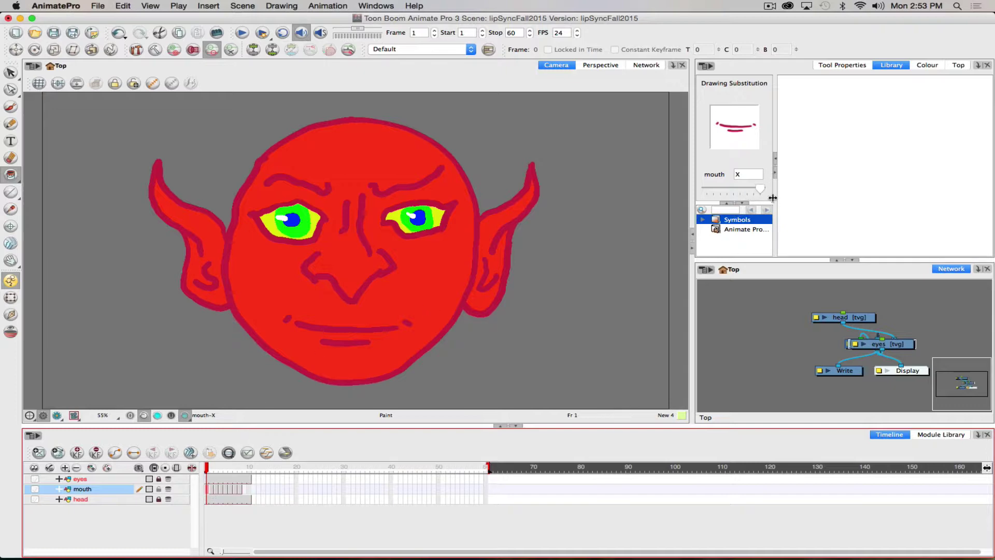
drag(760, 189, 728, 189)
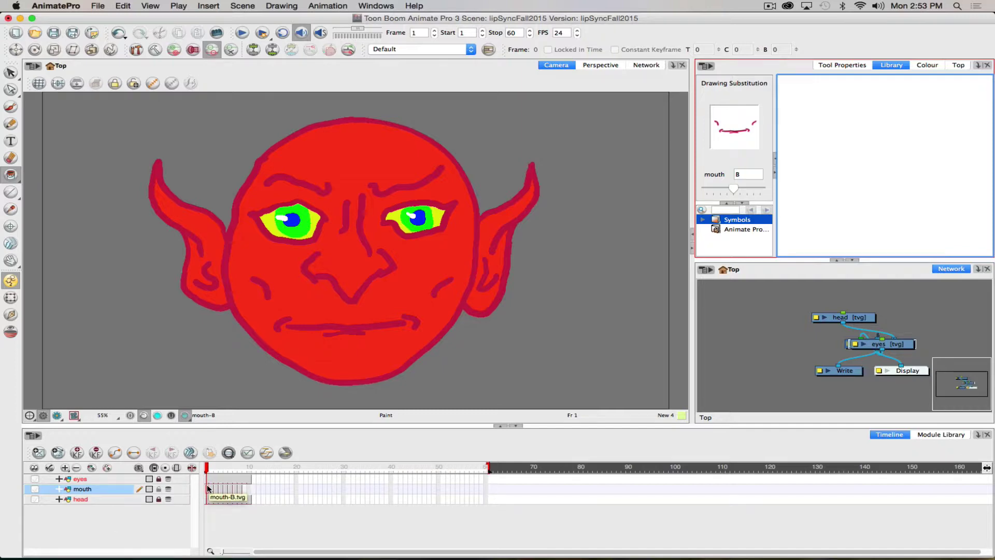
Step: Rename mouth drawing B, shown on frame 1, as A
key(super+d)
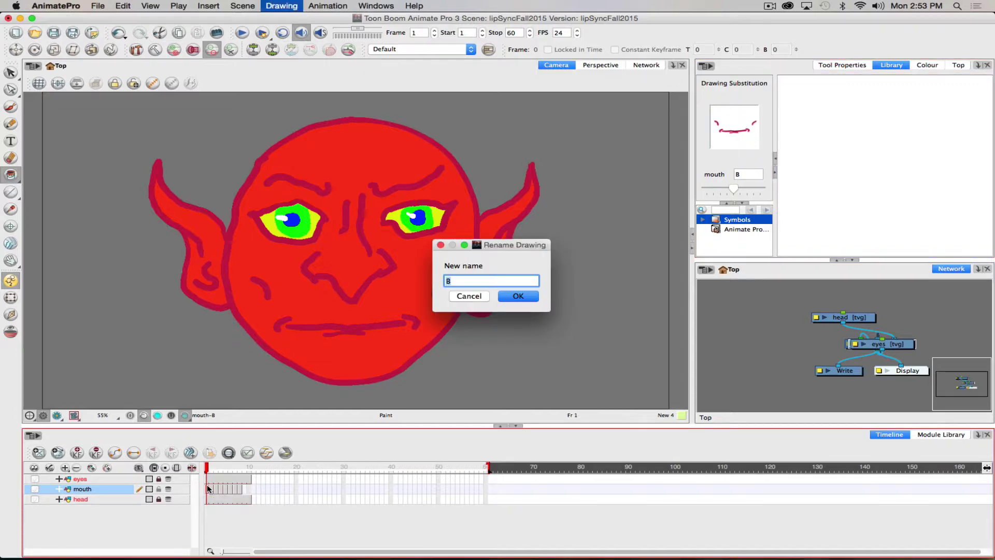
text(A)
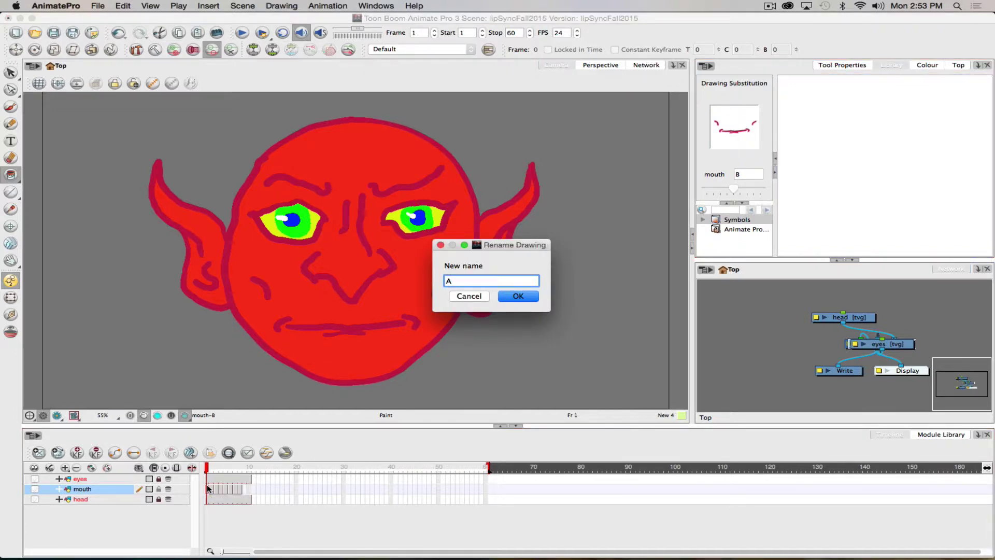
key(Return)
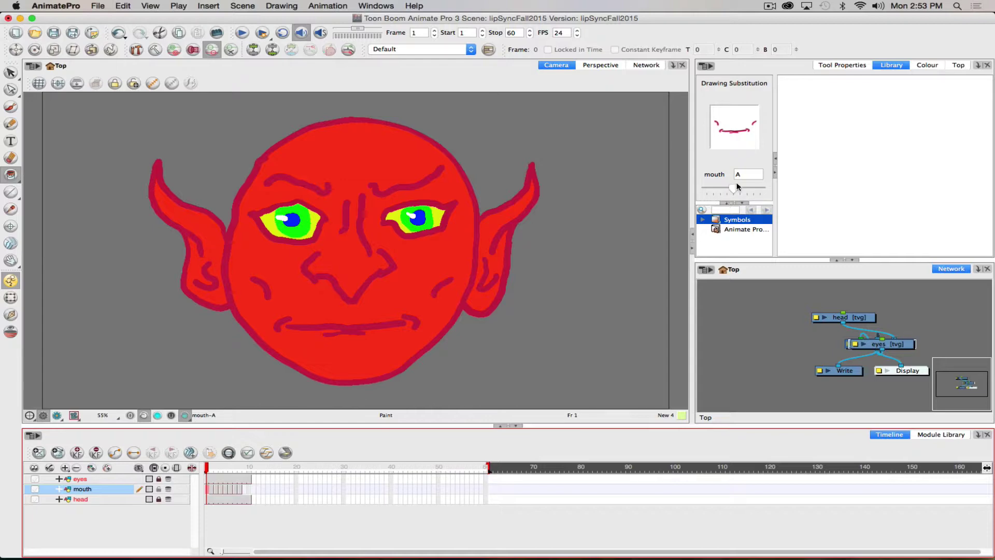
Step: Substitute drawing C on frame 1 of the mouth layer and rename that drawing as B
mouse_move(732, 189)
mouse_down()
mouse_move(750, 192)
mouse_move(705, 188)
mouse_move(738, 192)
mouse_up()
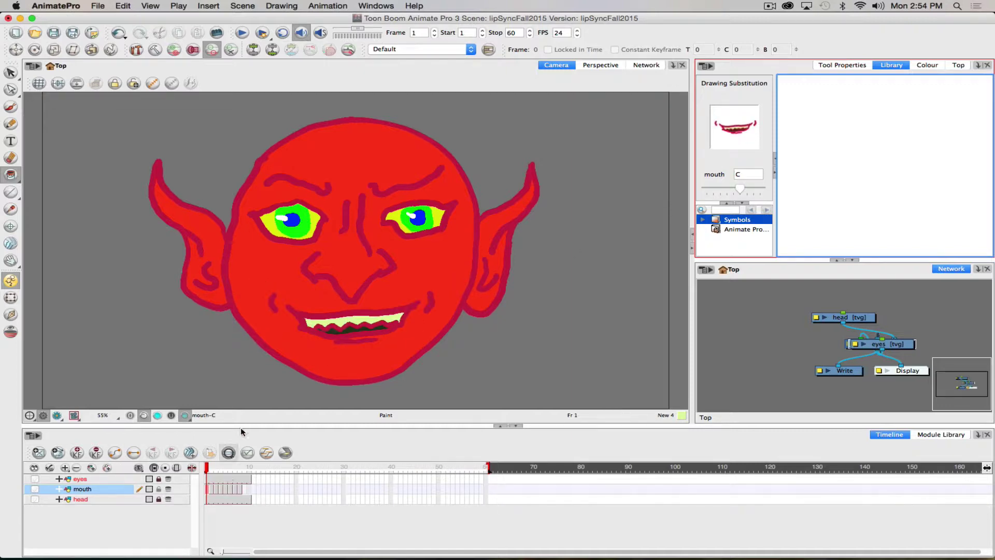
click(206, 492)
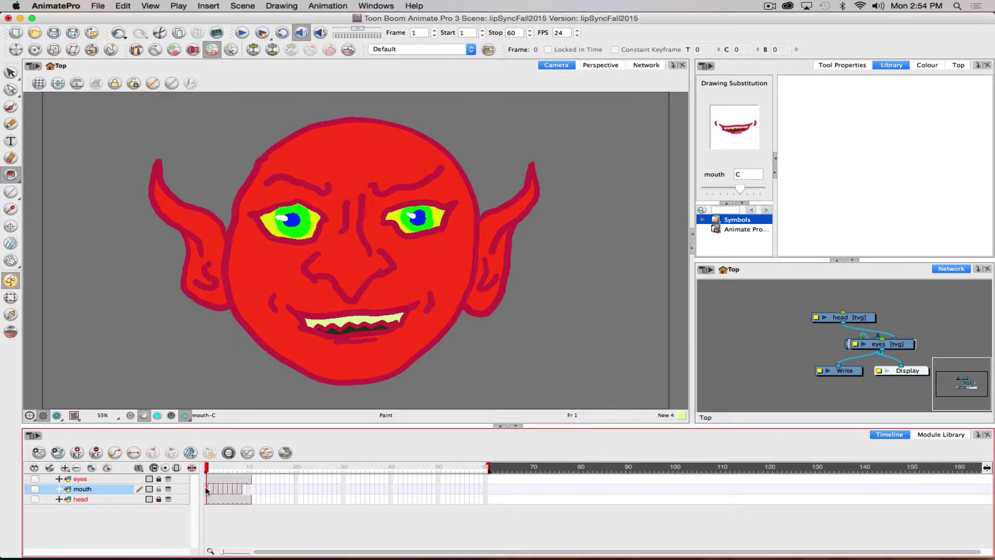
key(super+r)
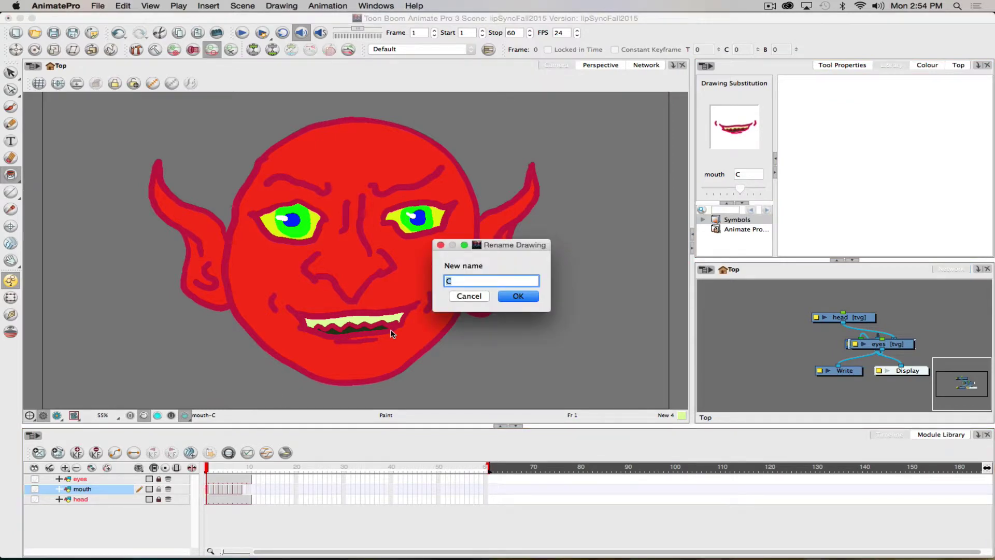
text(B)
key(Return)
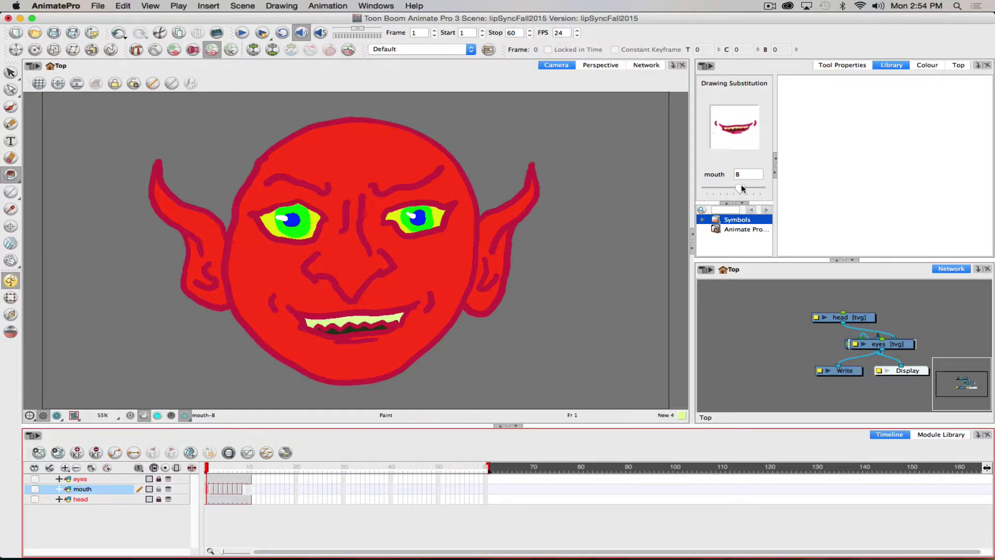
Step: Substitute drawing D on frame 1 of the mouth layer and rename that drawing as C
drag(741, 188, 747, 188)
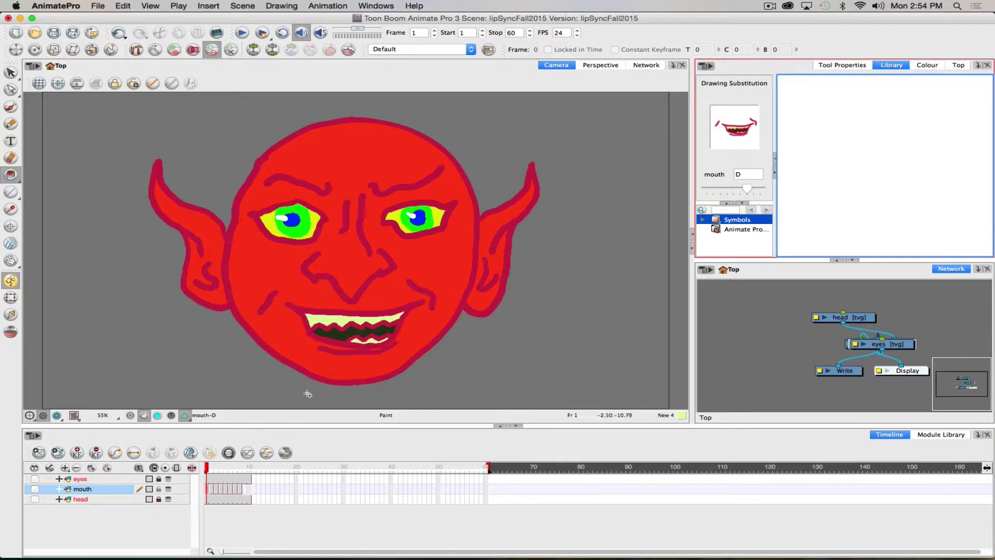
click(713, 174)
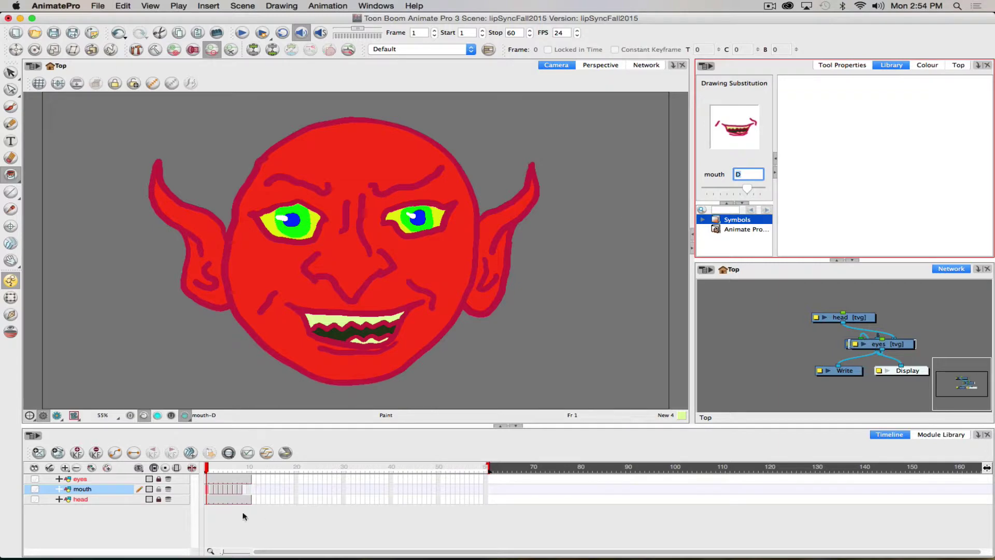
click(207, 488)
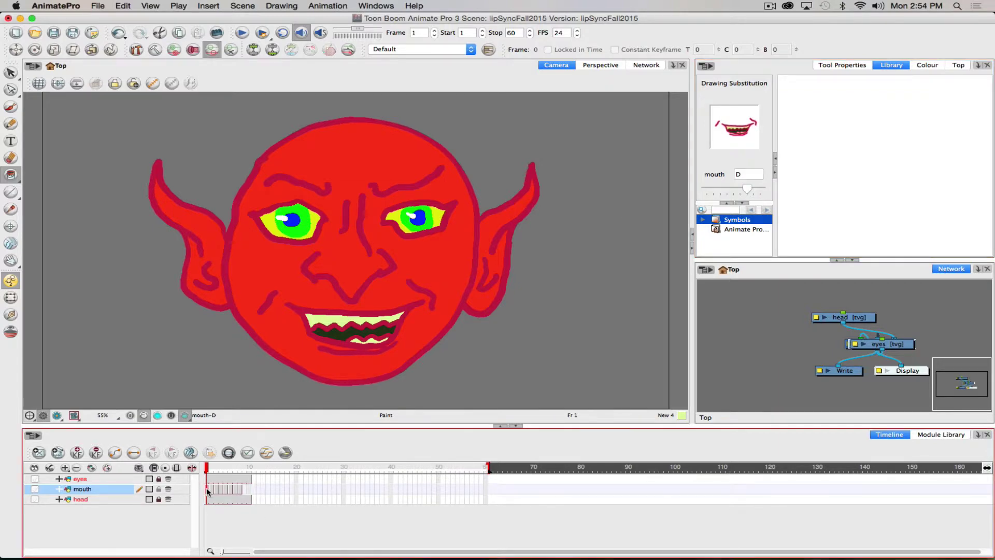
double_click(206, 488)
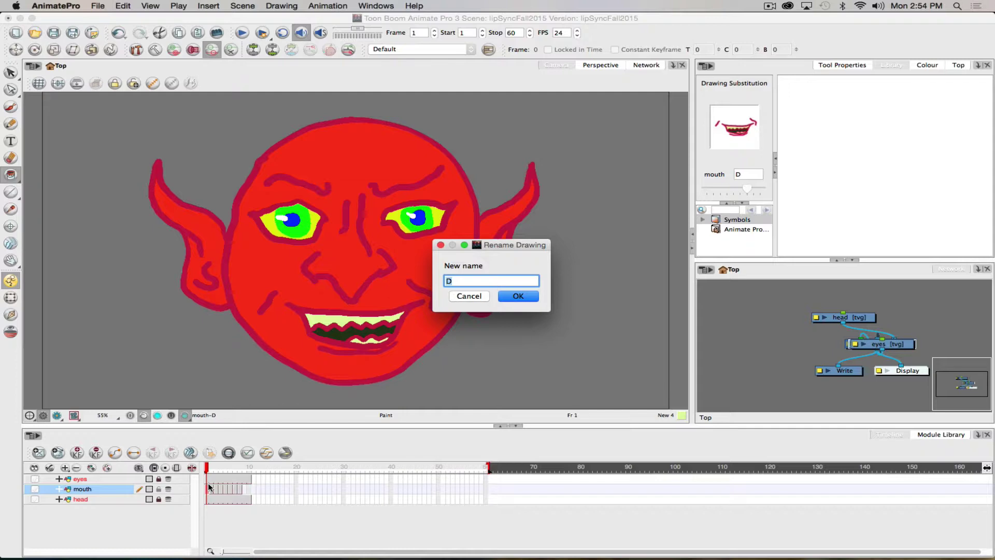
text(C)
key(Return)
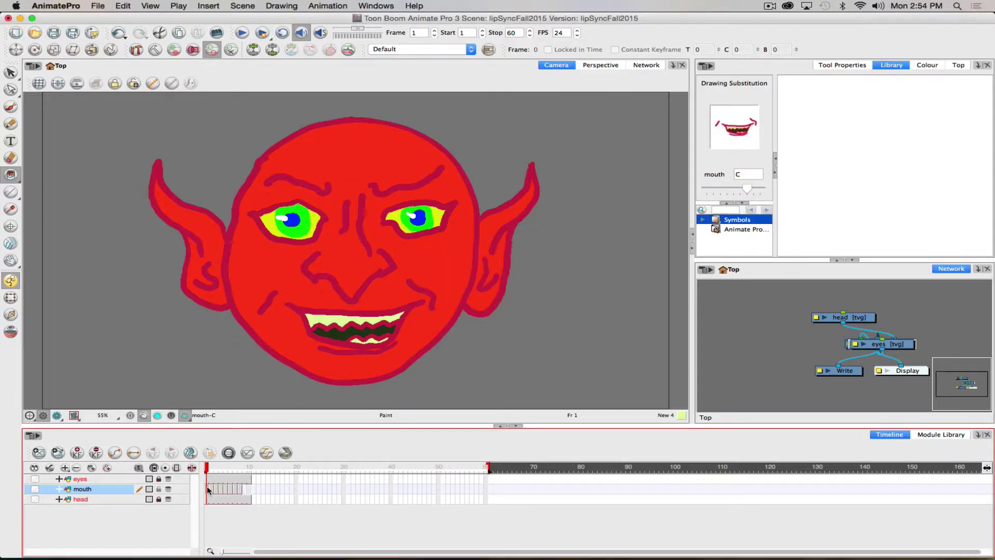
Step: Substitute drawing 7 on frame 1 of the mouth layer and rename that drawing as F
click(745, 188)
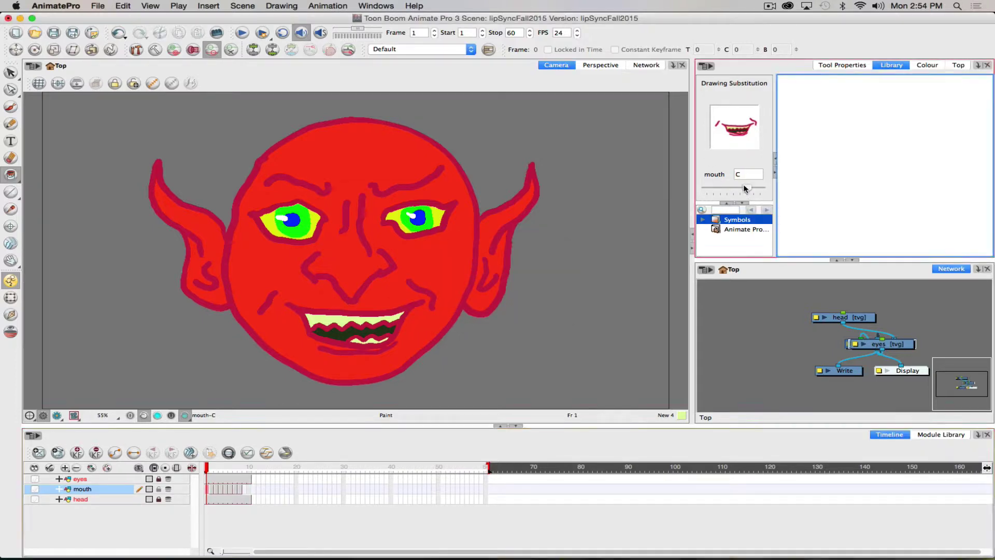
mouse_move(744, 185)
mouse_down()
mouse_move(754, 182)
mouse_move(726, 189)
mouse_up()
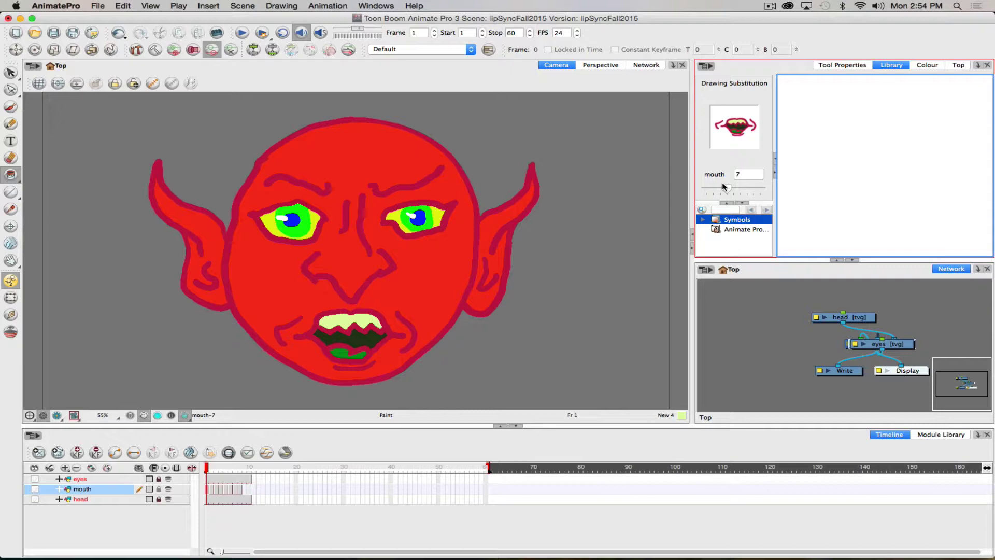
click(207, 492)
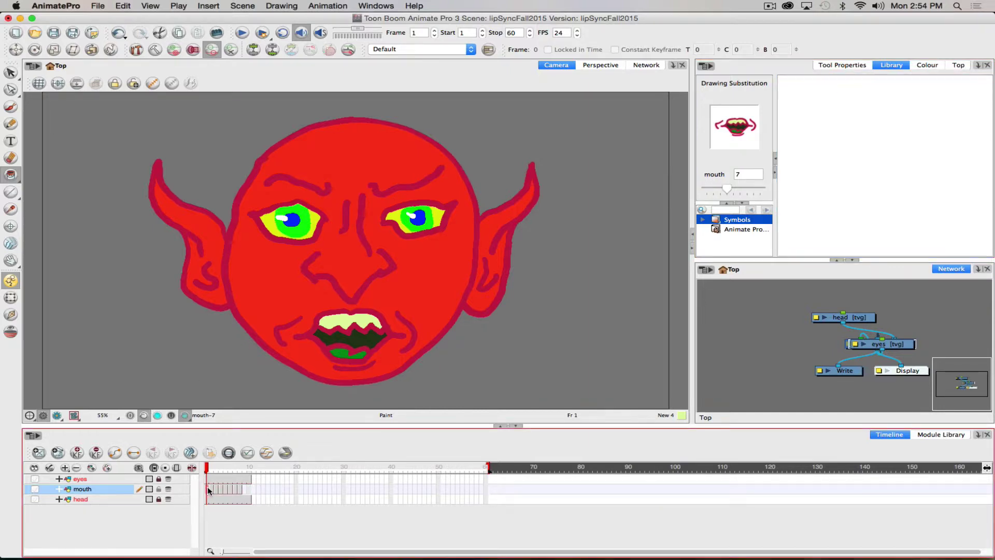
key(super+d)
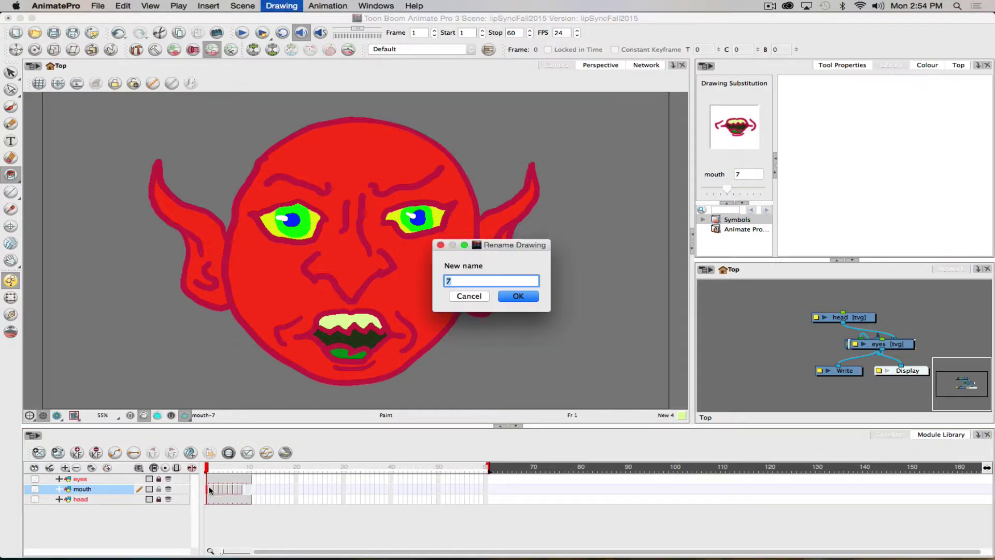
text(F)
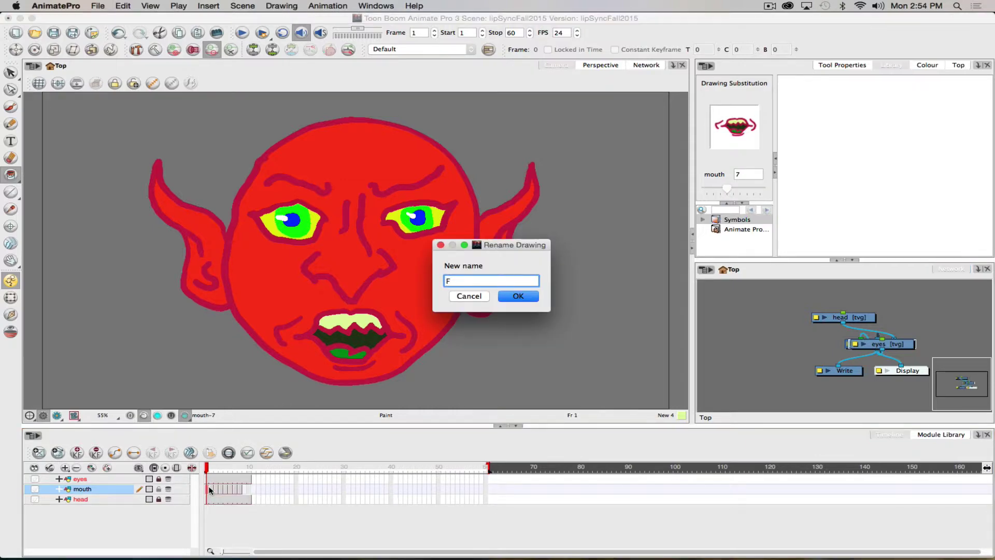
key(Return)
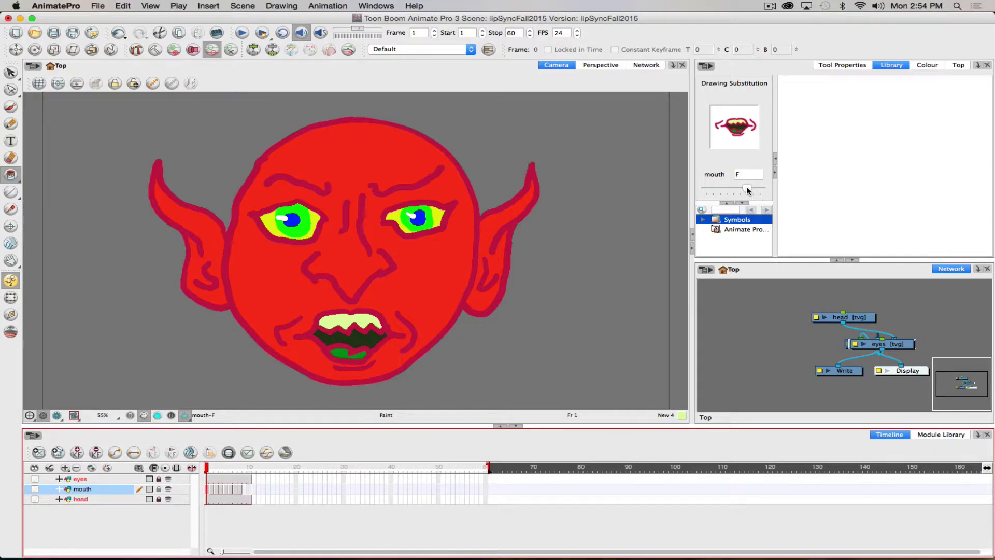
Step: Substitute drawing 6 on frame 1 of the mouth layer and rename that drawing as E
drag(746, 186, 720, 191)
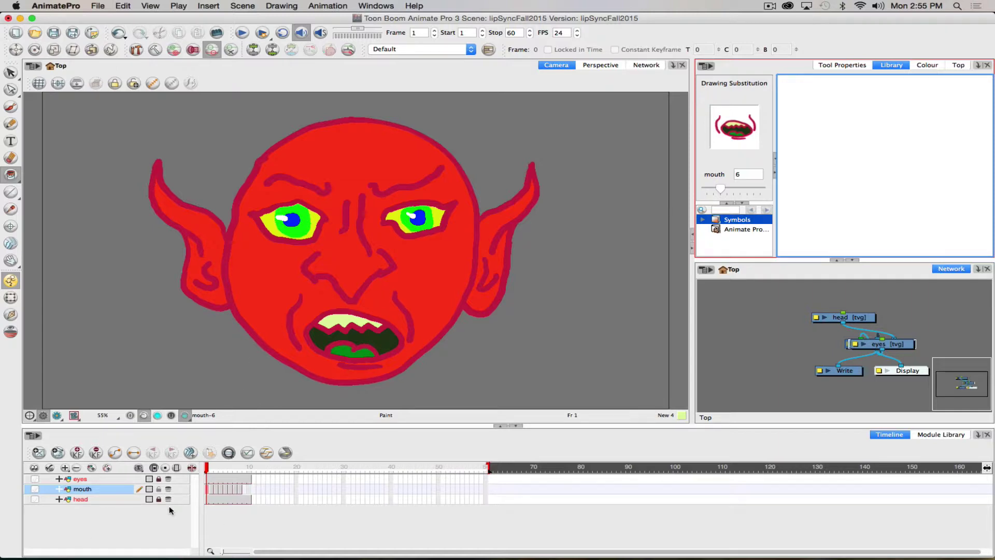
click(207, 489)
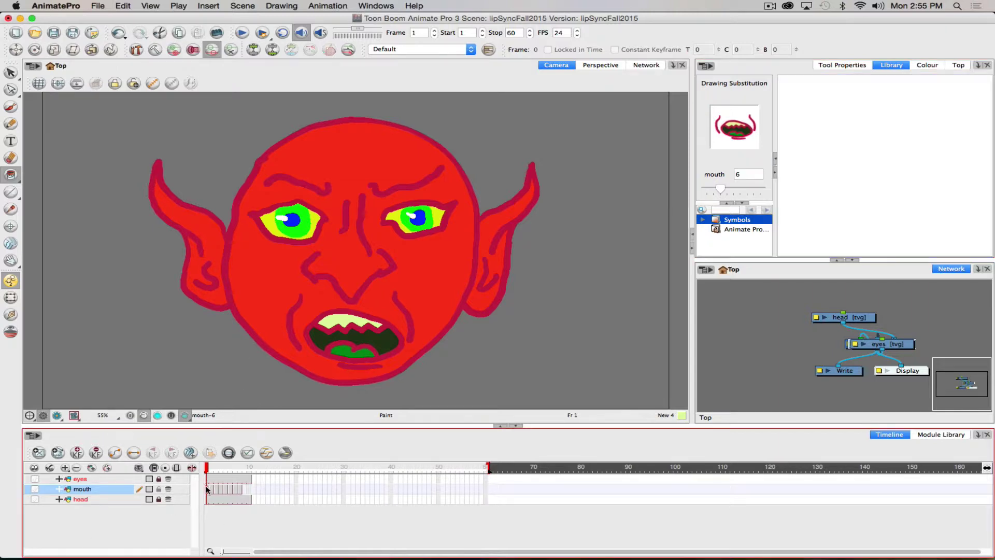
double_click(206, 489)
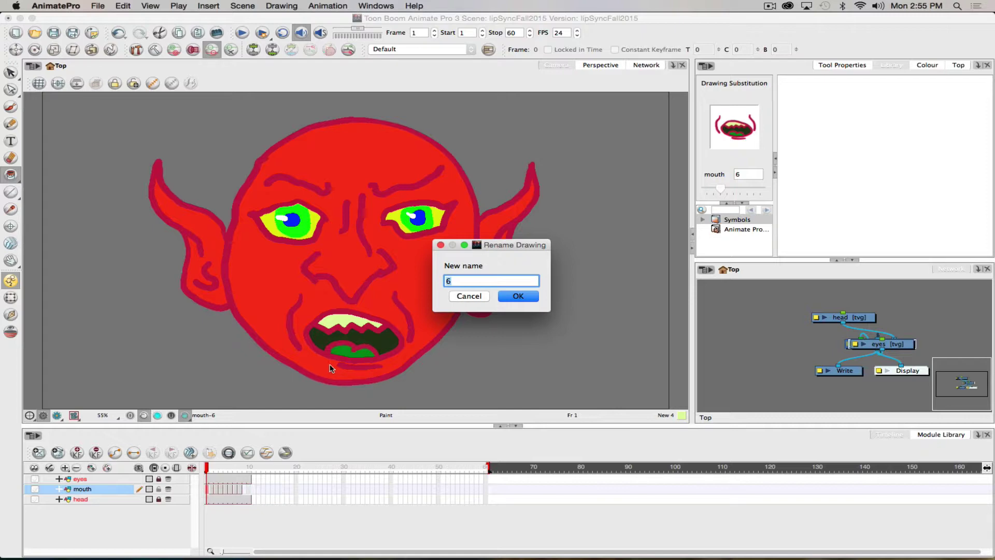
text(E)
key(Return)
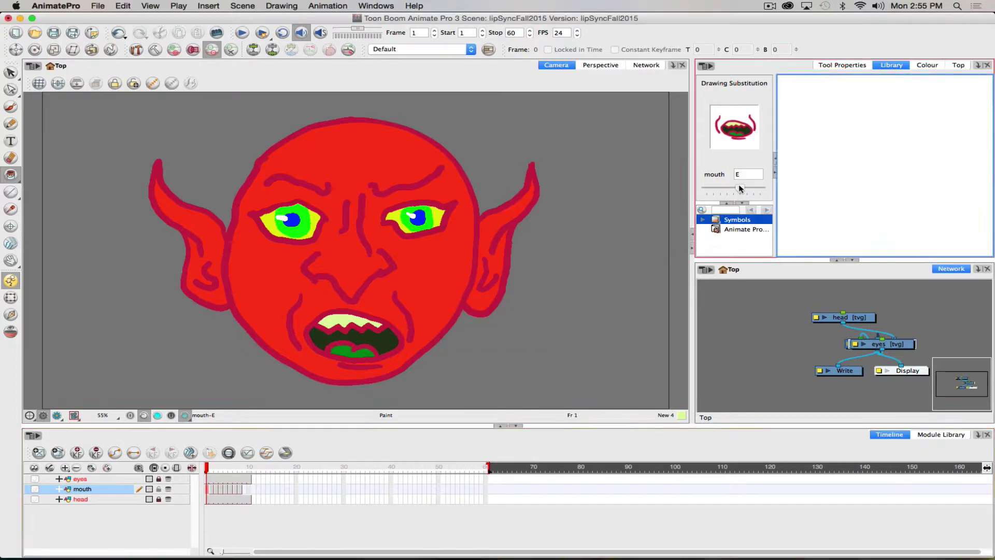
Step: Rename mouth drawing 5 as D and leave drawing X substituted on frame 1 of the mouth layer
drag(740, 188, 712, 191)
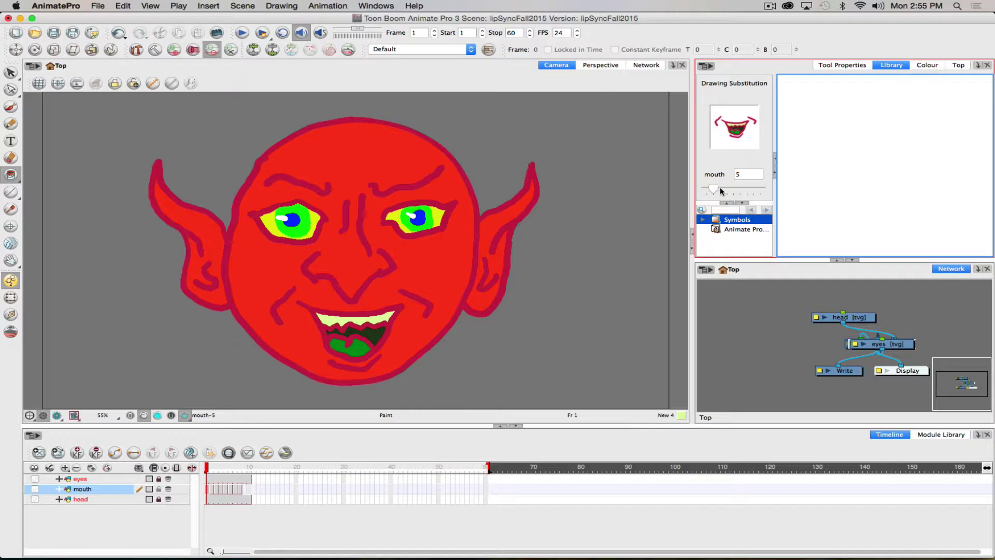
click(205, 489)
key(super+d)
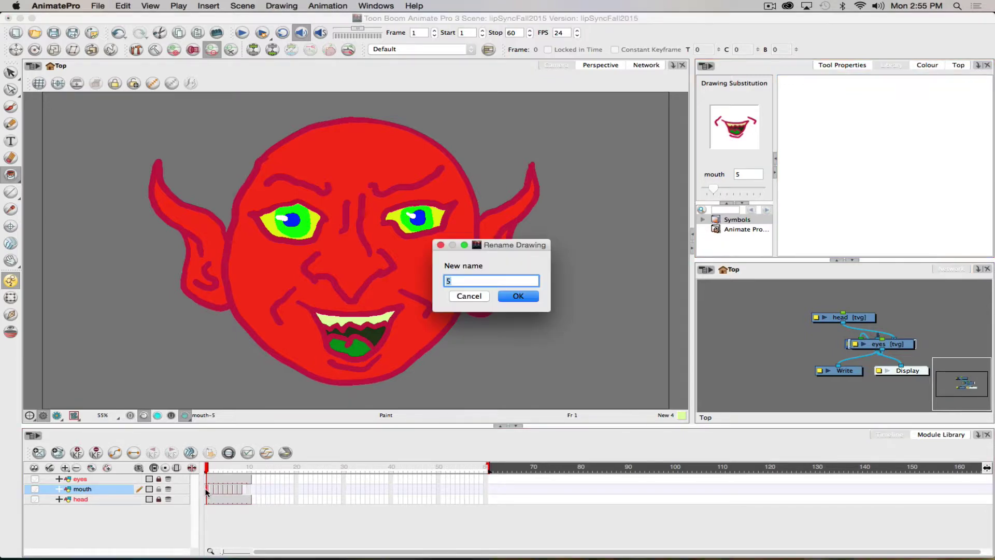
text(D)
key(Return)
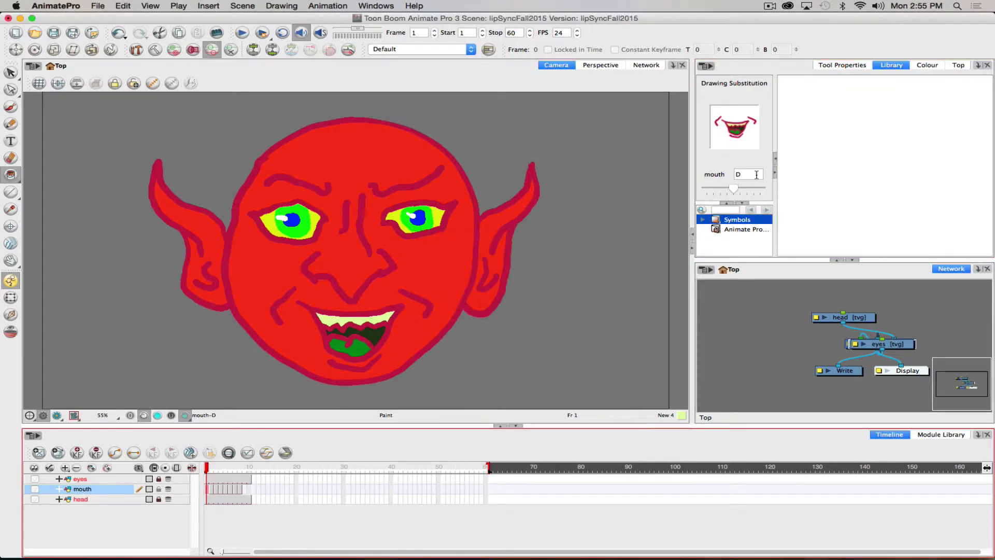
drag(733, 188, 755, 182)
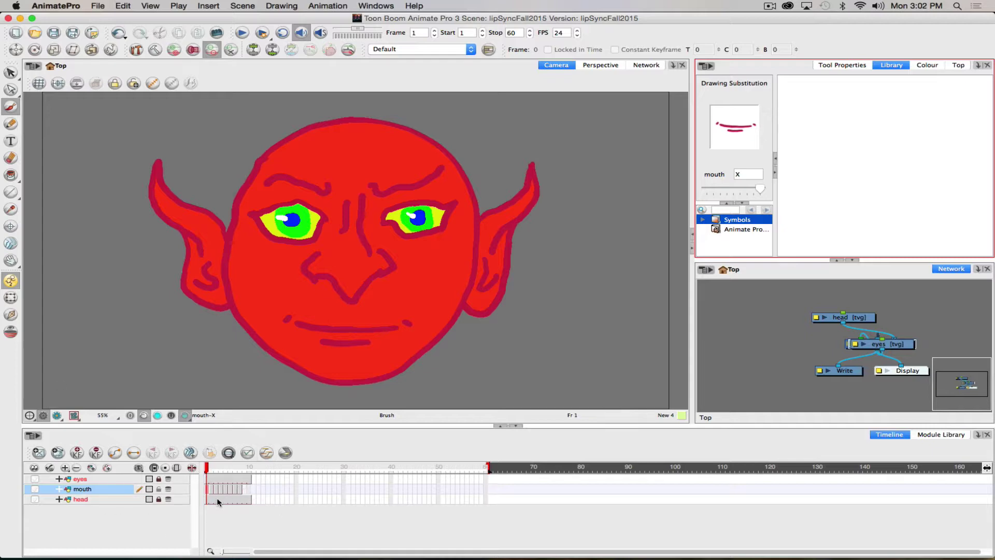
Step: Import the sound file voice.wav from the Desktop and extend the scene's stop frame to 153
click(99, 6)
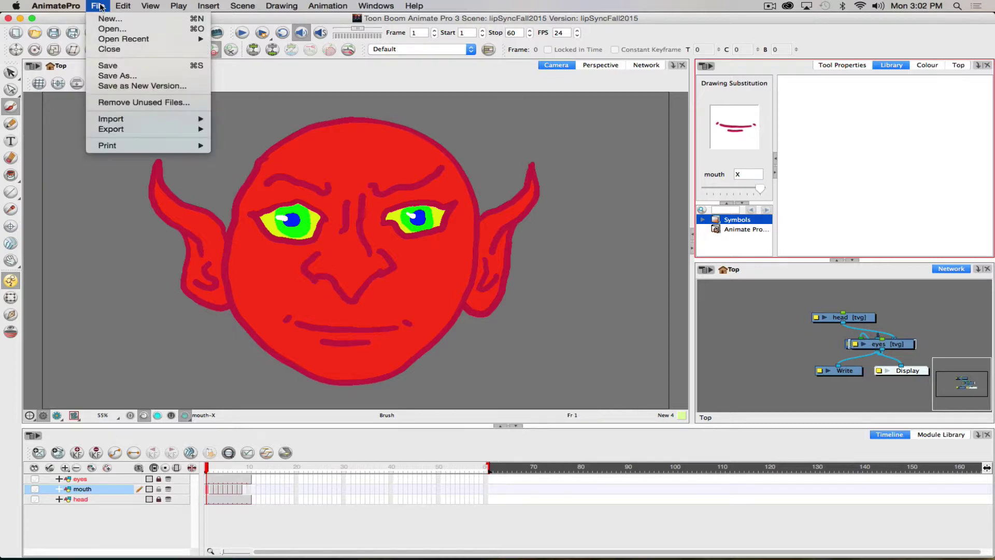
mouse_move(130, 122)
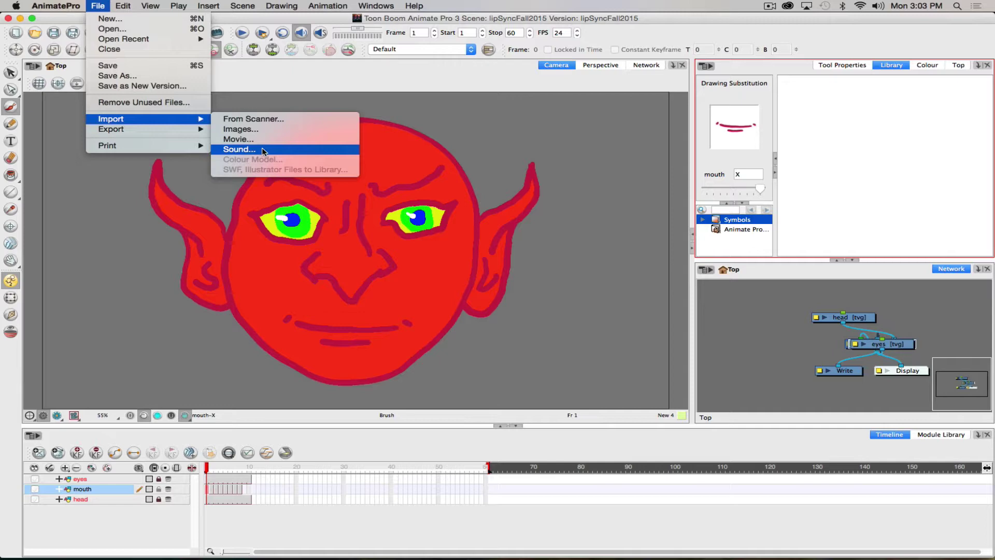
click(263, 150)
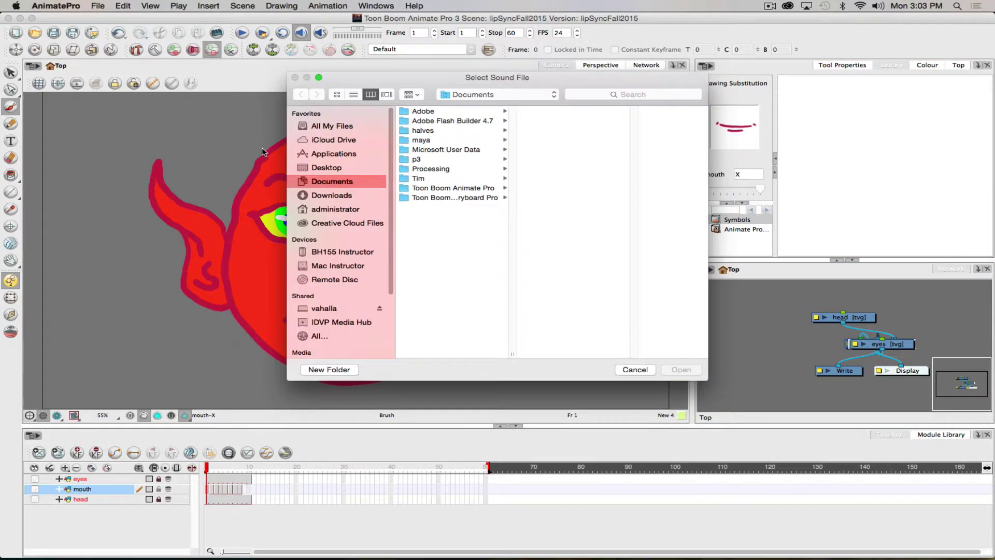
click(333, 167)
click(440, 189)
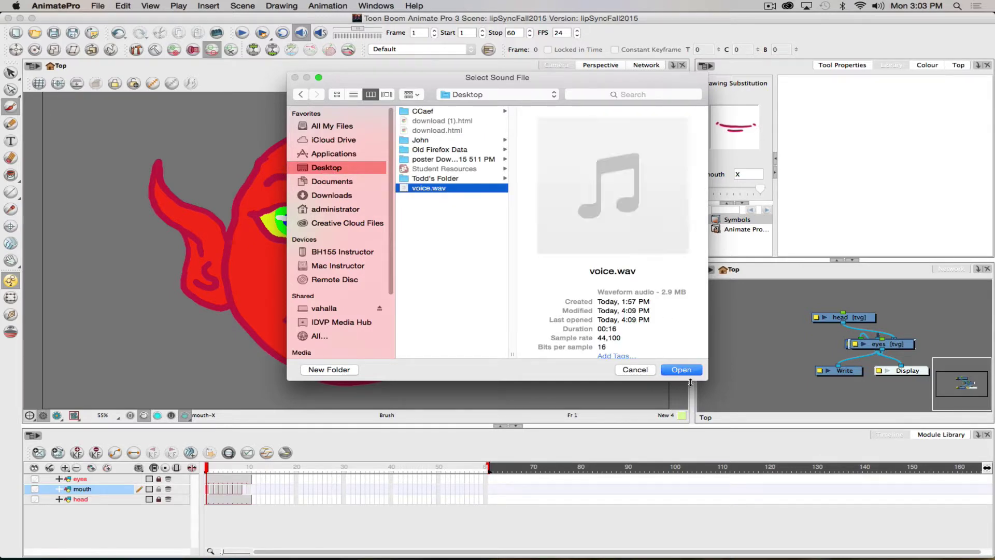
click(681, 370)
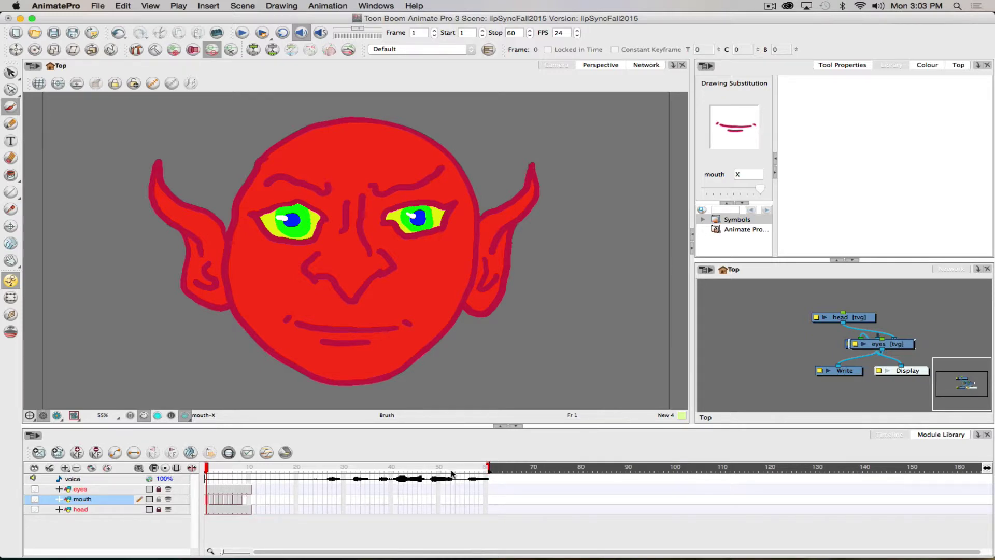
drag(489, 467, 929, 466)
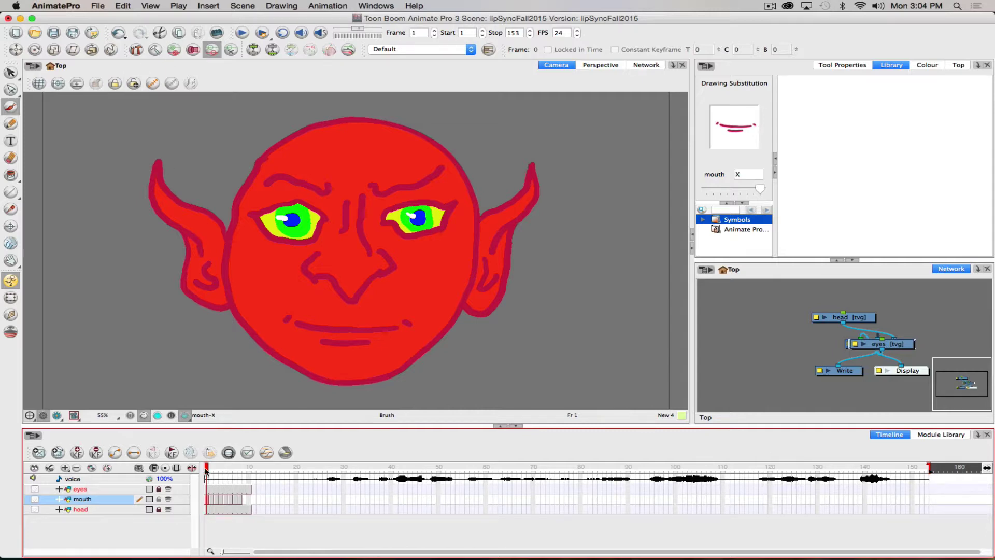
Step: Listen to the voice track by scrubbing to frame 28 and playing the scene from frame 21 with sound enabled
drag(206, 468, 334, 440)
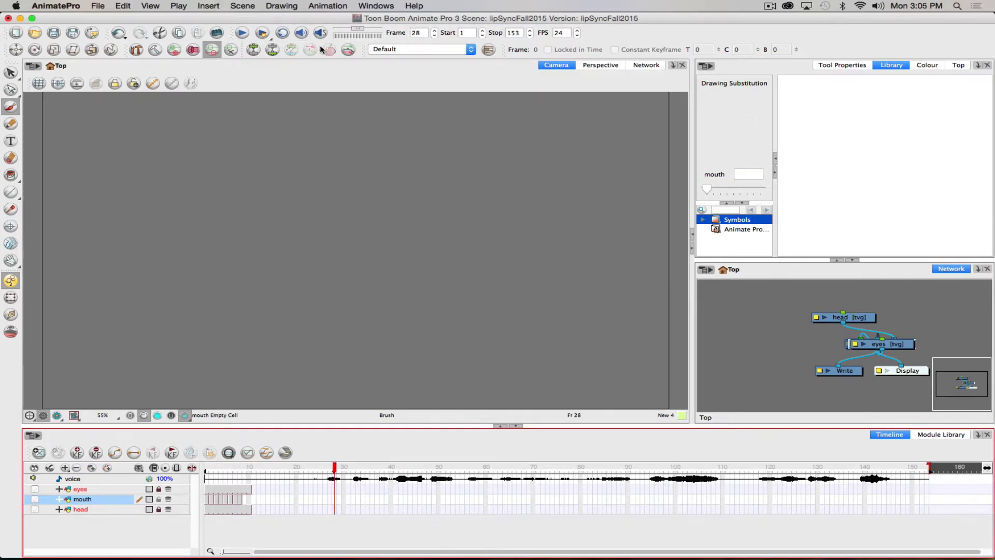
click(301, 33)
click(302, 472)
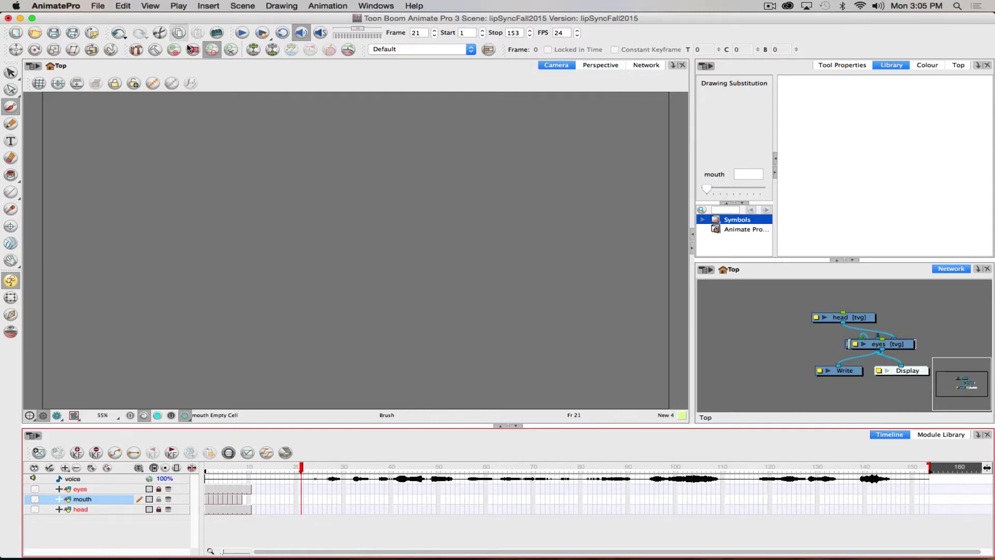
click(241, 34)
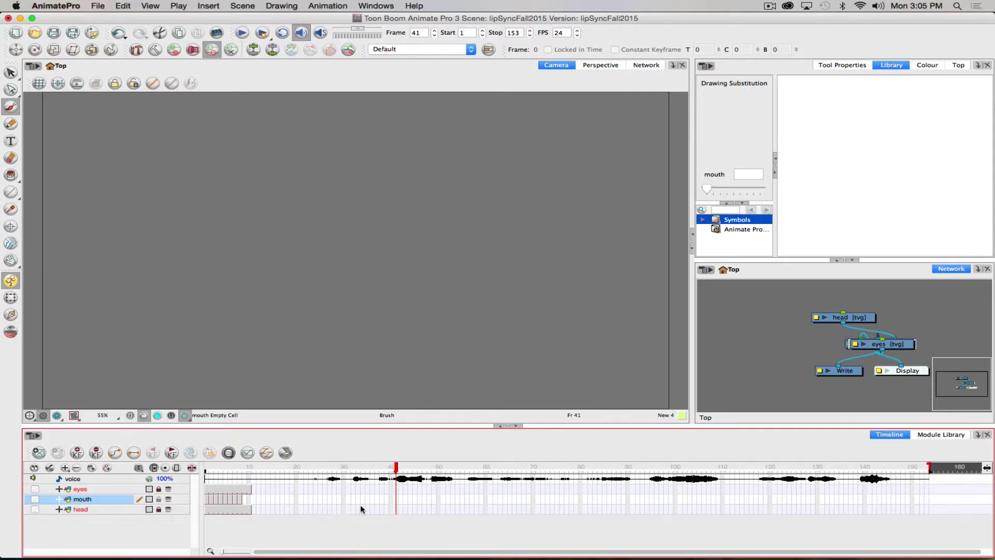
Step: Turn on sound scrubbing and listen to the voice track by scrubbing and playing the scene up to frame 101
click(320, 33)
mouse_move(395, 469)
mouse_down()
mouse_move(422, 469)
mouse_move(382, 469)
mouse_up()
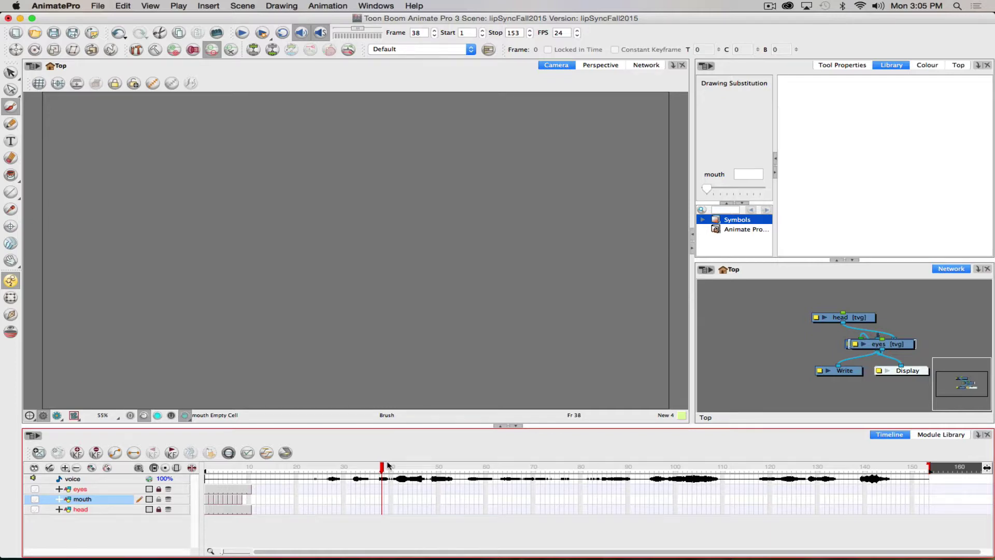
drag(385, 468, 415, 469)
click(244, 33)
click(571, 469)
drag(571, 469, 680, 477)
Step: Toggle the sound and sound scrubbing options, leaving both on, and scrub the scene back to frame 1
click(301, 33)
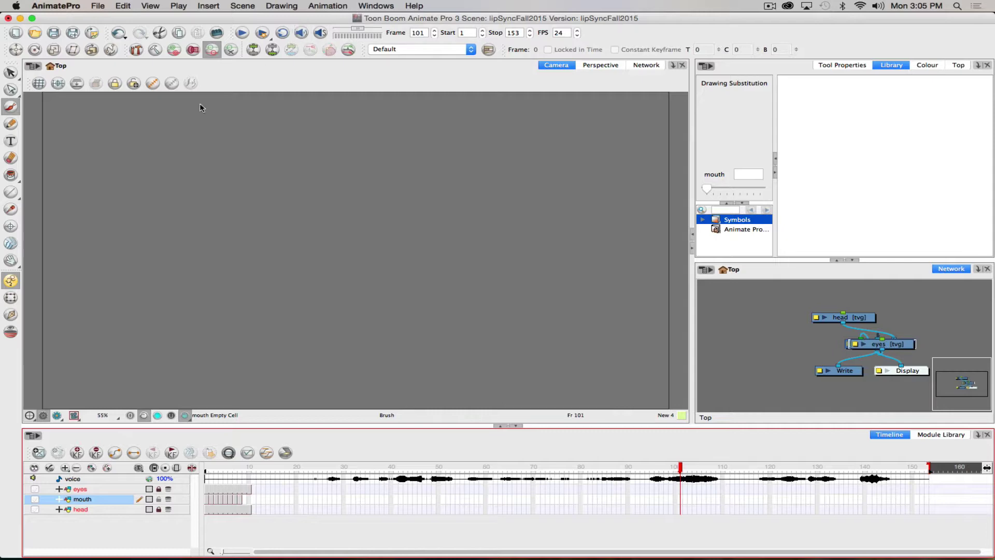
click(301, 32)
click(320, 32)
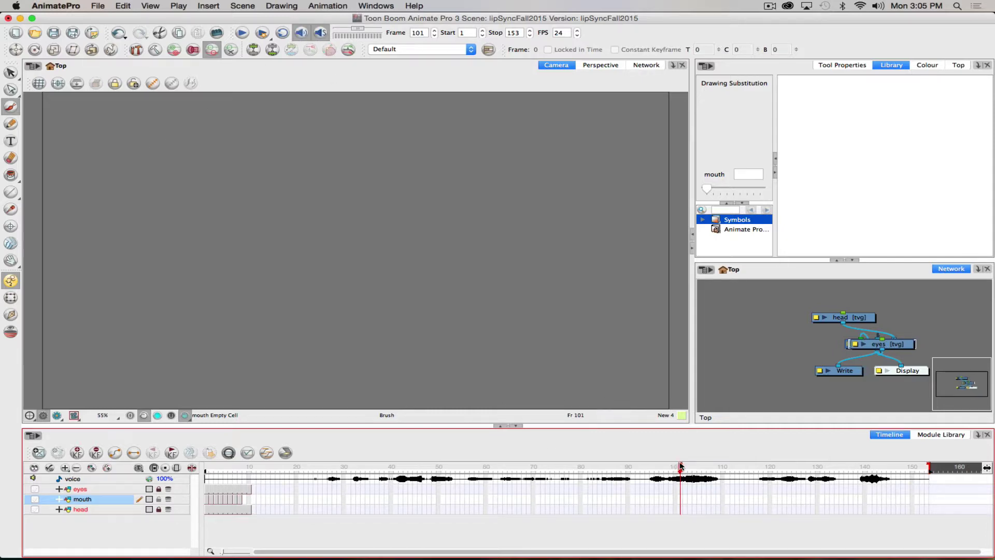
drag(681, 466, 206, 464)
click(206, 466)
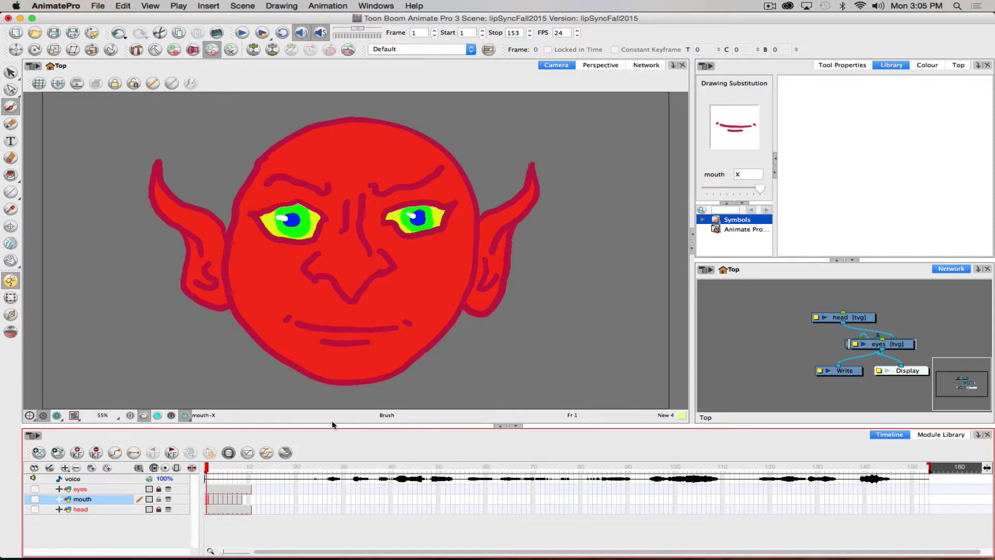
Step: Extend the exposure of the eyes, mouth and head layers to frame 153
click(208, 498)
drag(926, 490, 924, 512)
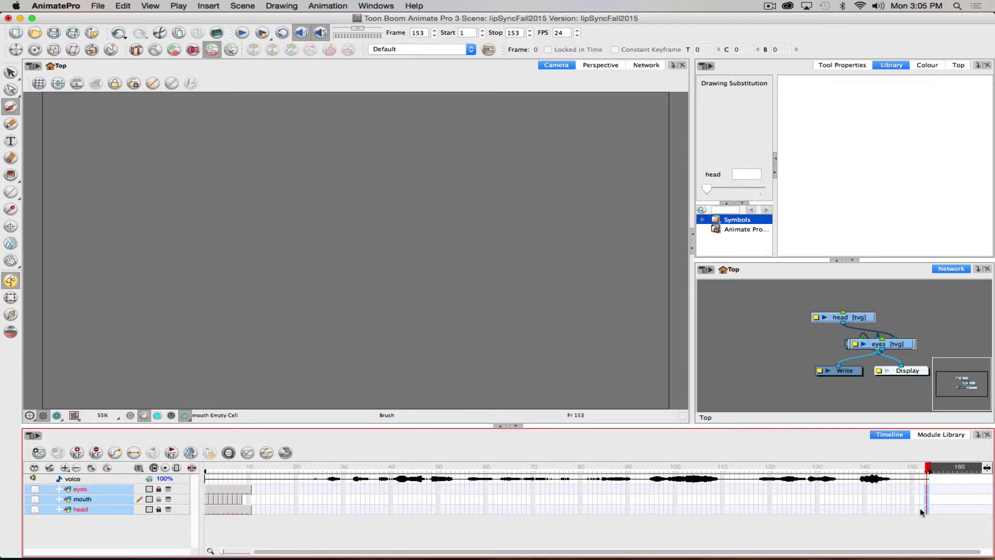
key(F5)
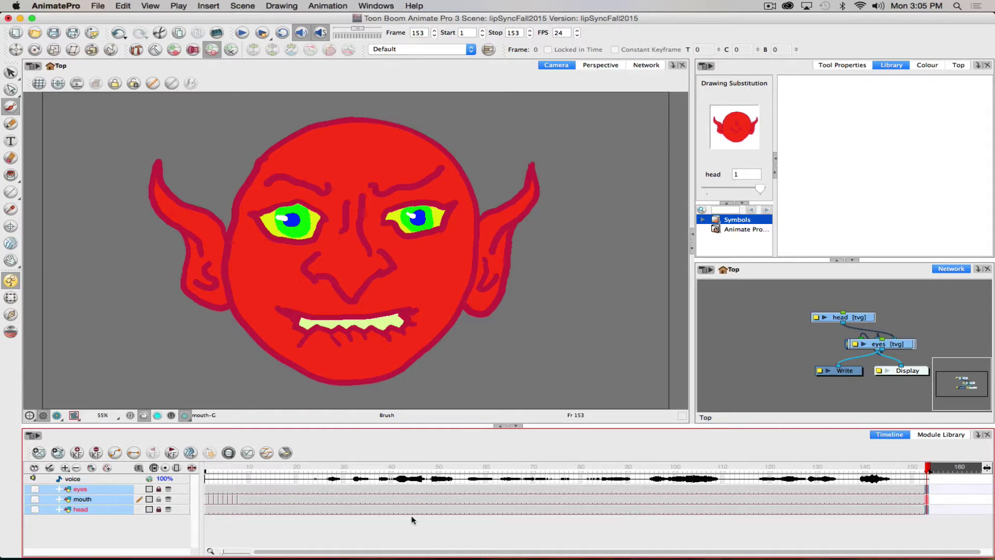
Step: Step forward and back through the mouth drawings on the first frames of the mouth layer, ending on frame 1
click(216, 498)
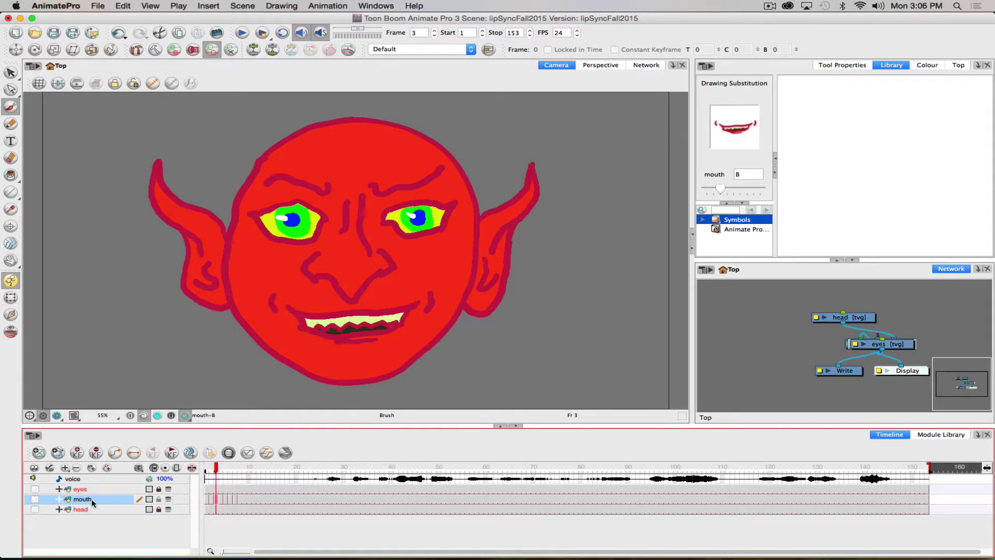
click(206, 498)
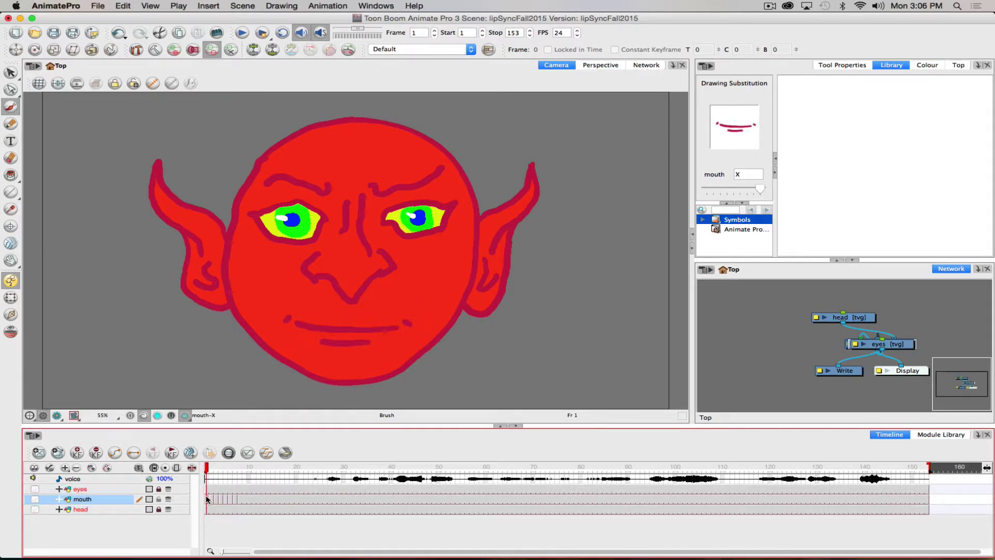
key(period)
key(period)
key(period)
key(period)
key(period)
key(period)
key(period)
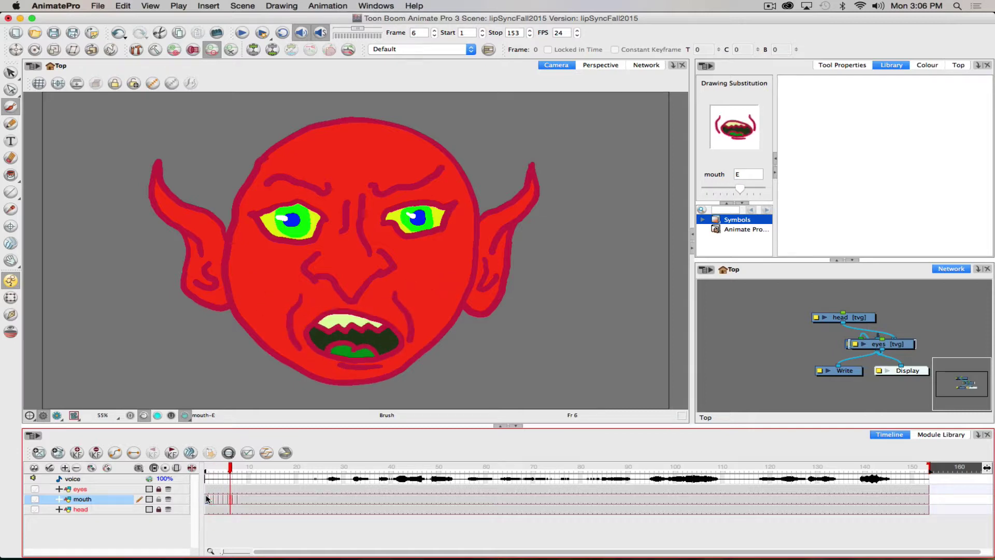
key(comma)
key(comma)
key(comma)
key(comma)
key(comma)
key(comma)
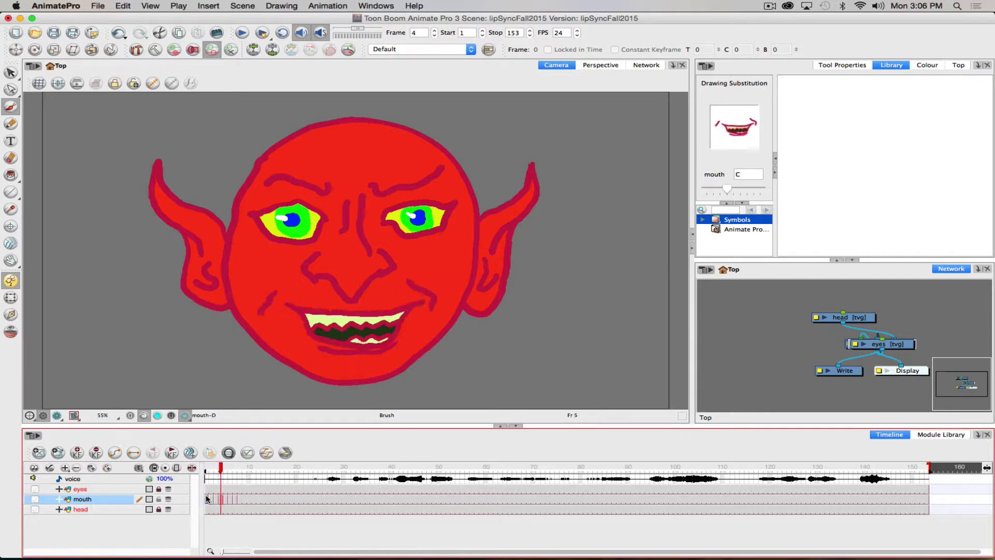
key(comma)
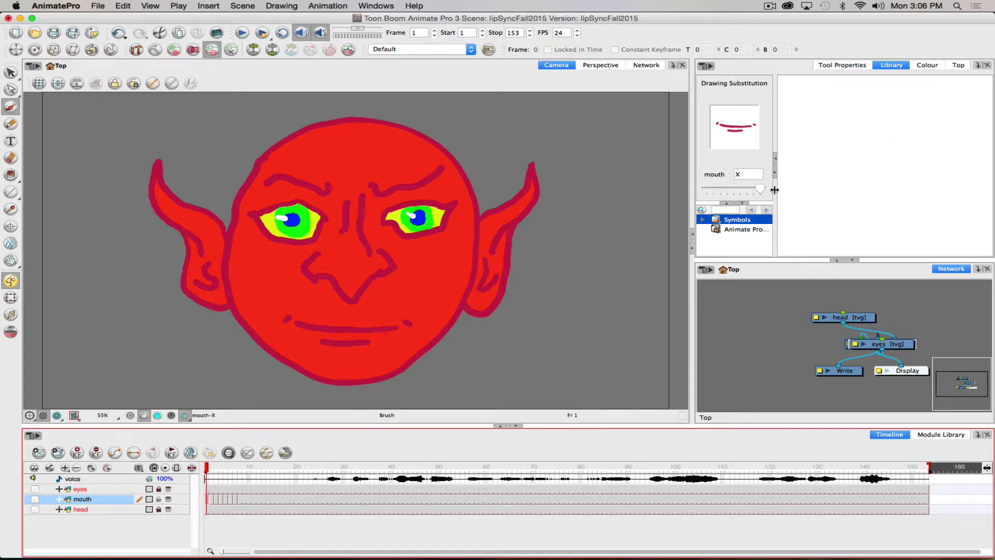
Step: Run Auto Lip-Sync Detection on the voice sound layer
click(77, 479)
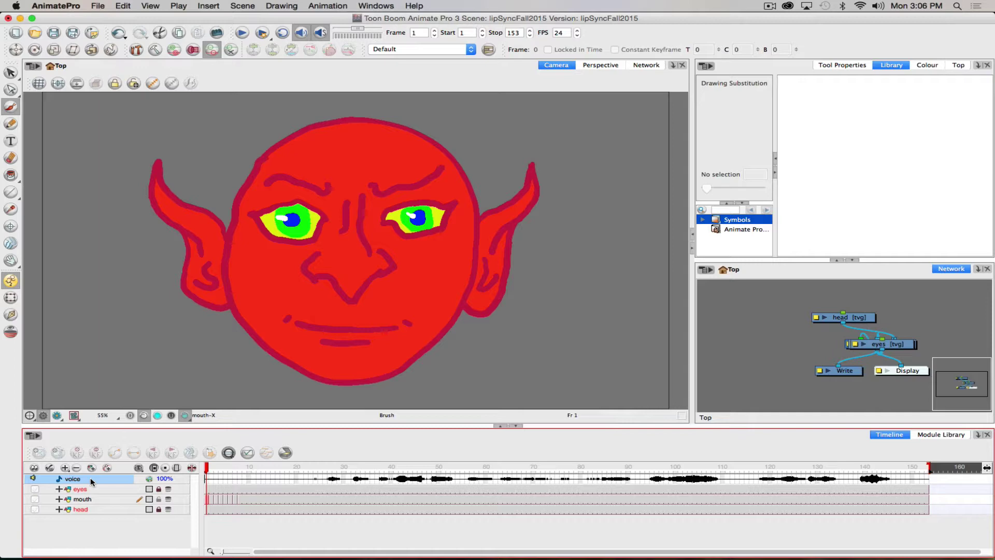
right_click(90, 477)
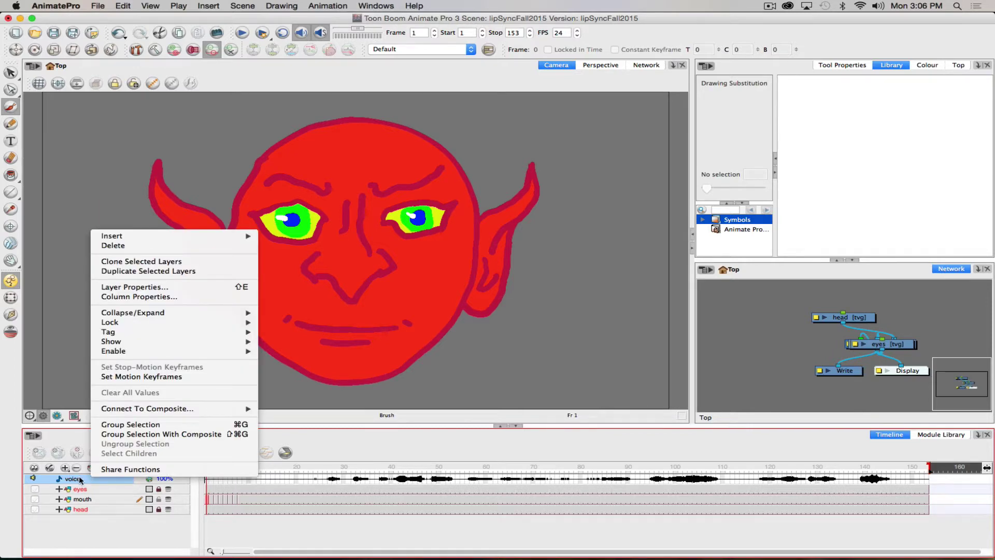
click(273, 477)
right_click(274, 477)
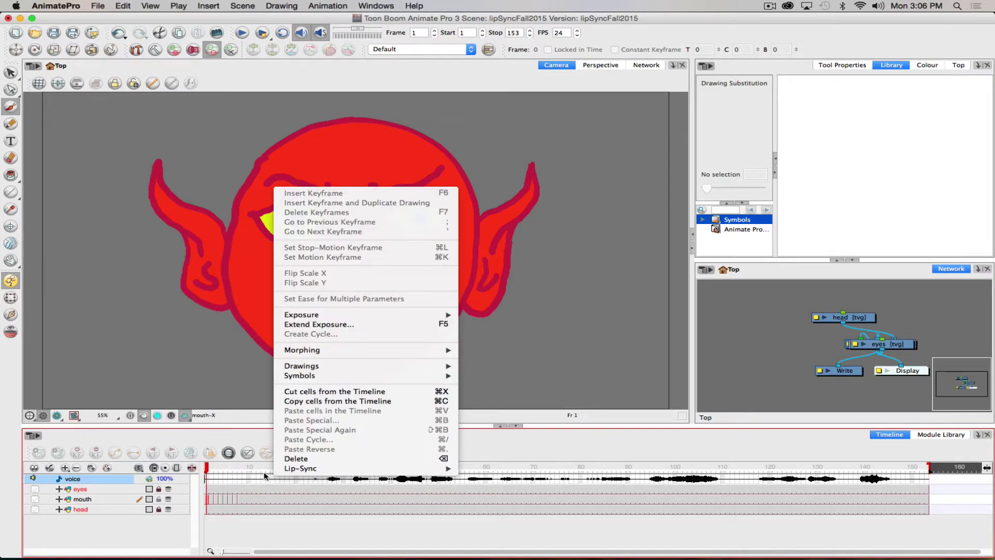
mouse_move(303, 470)
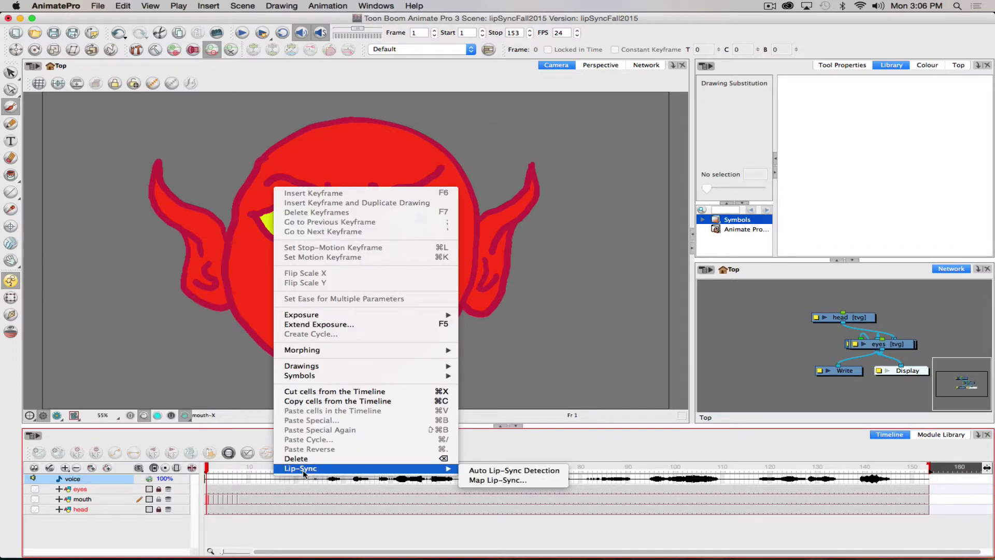
click(480, 474)
Step: Map the voice layer's lip-sync to the mouth layer, keeping phonemes A to G and X matched to the same-named drawings
right_click(477, 480)
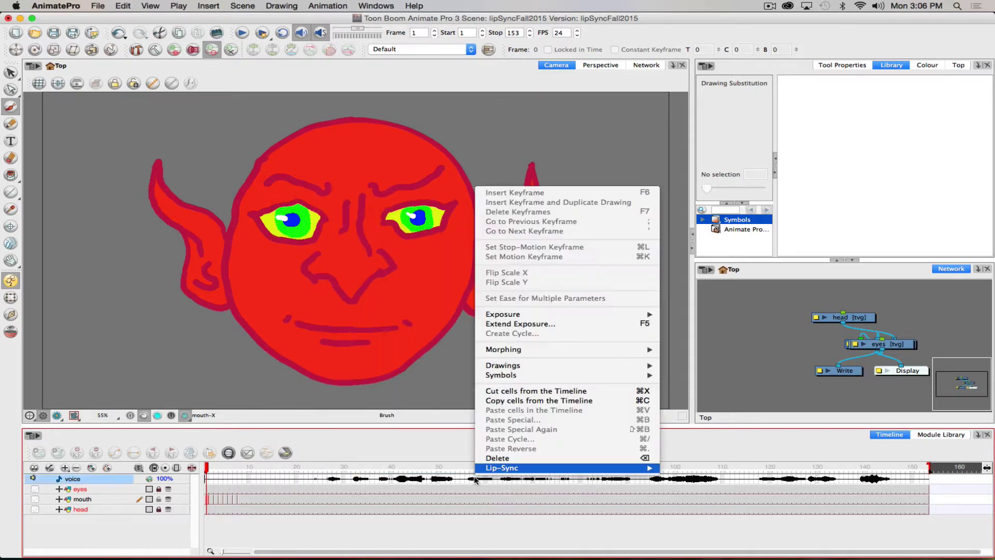
mouse_move(570, 468)
click(708, 481)
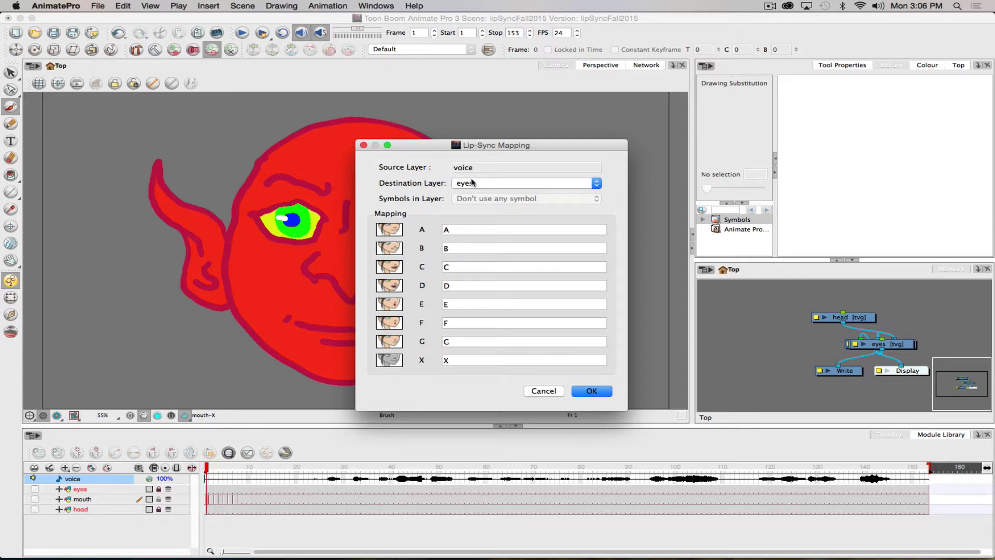
click(495, 184)
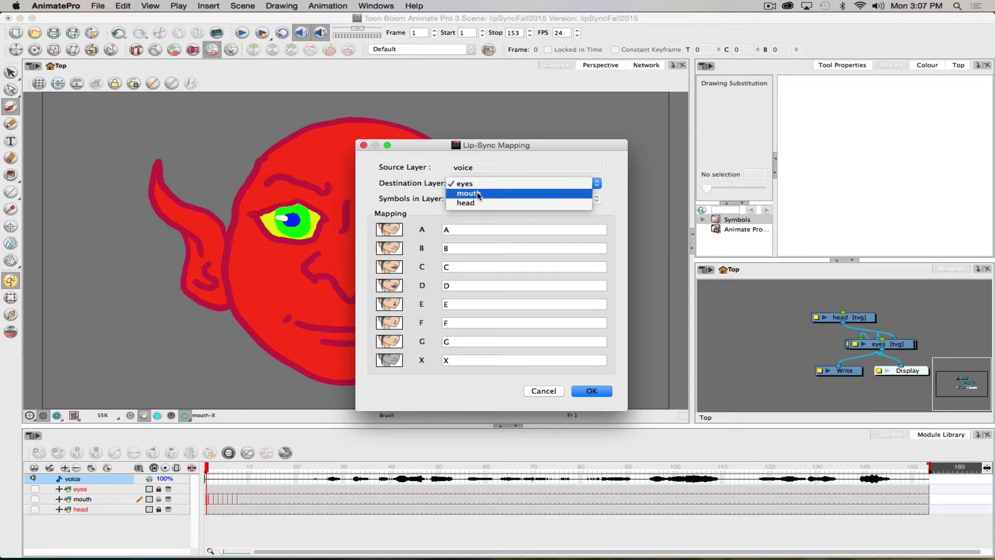
click(478, 195)
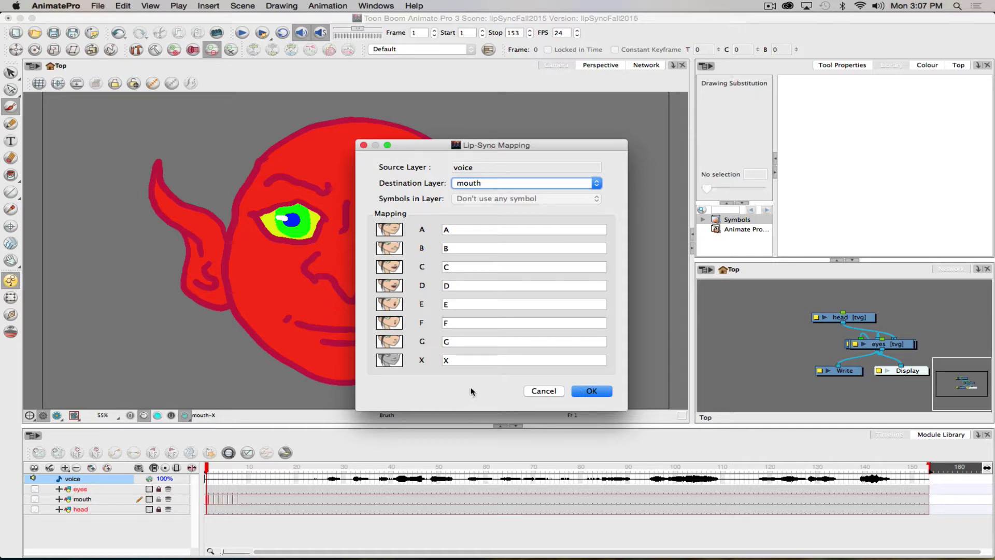
click(592, 392)
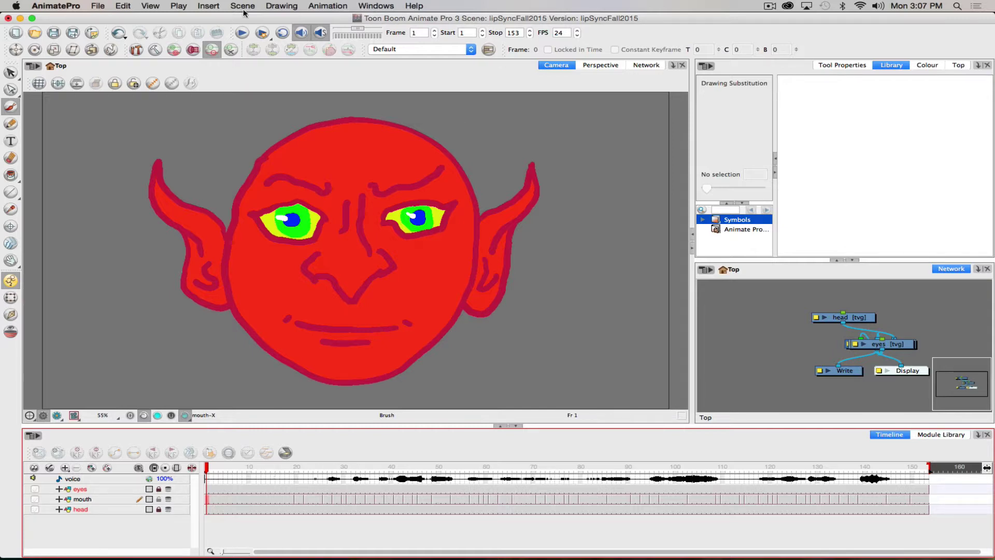
Step: Play the lip-synced scene and scrub to frame 33 to review the mouth movement
click(238, 37)
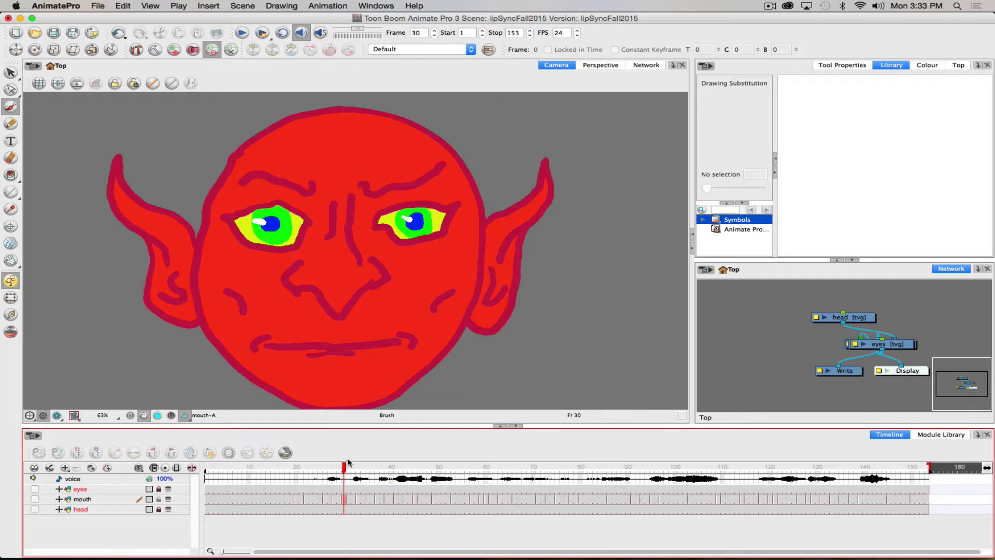
drag(345, 468, 359, 465)
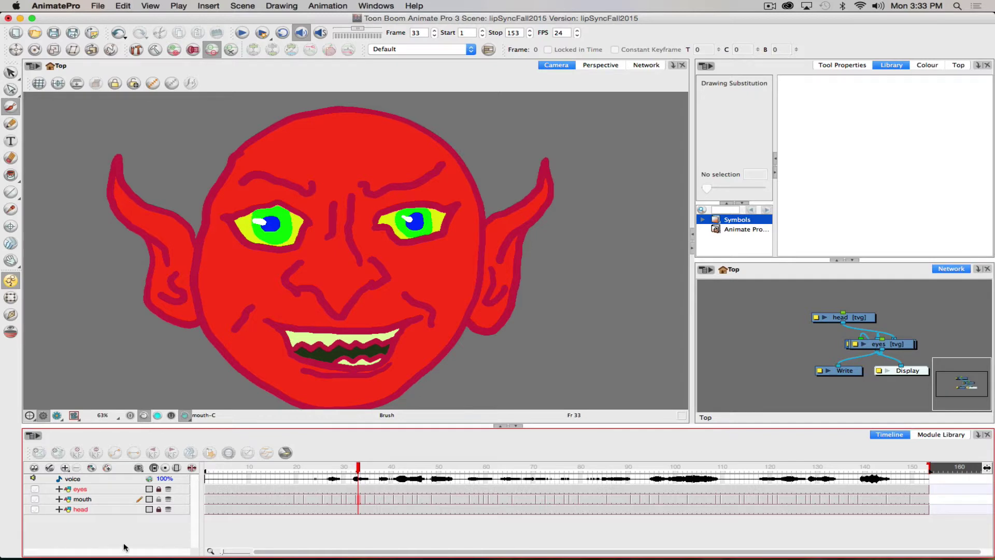
Step: Select the mouth artwork on frame 33 with the Select tool, deselect it, and select it again
click(13, 75)
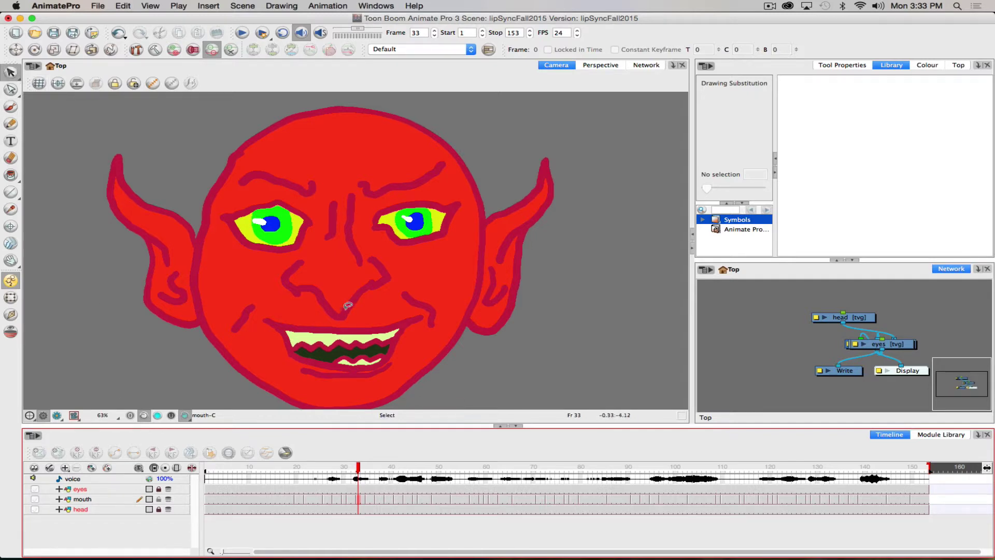
mouse_move(299, 295)
mouse_down()
mouse_move(224, 353)
mouse_move(263, 404)
mouse_move(408, 402)
mouse_move(450, 360)
mouse_move(436, 260)
mouse_move(306, 274)
mouse_up()
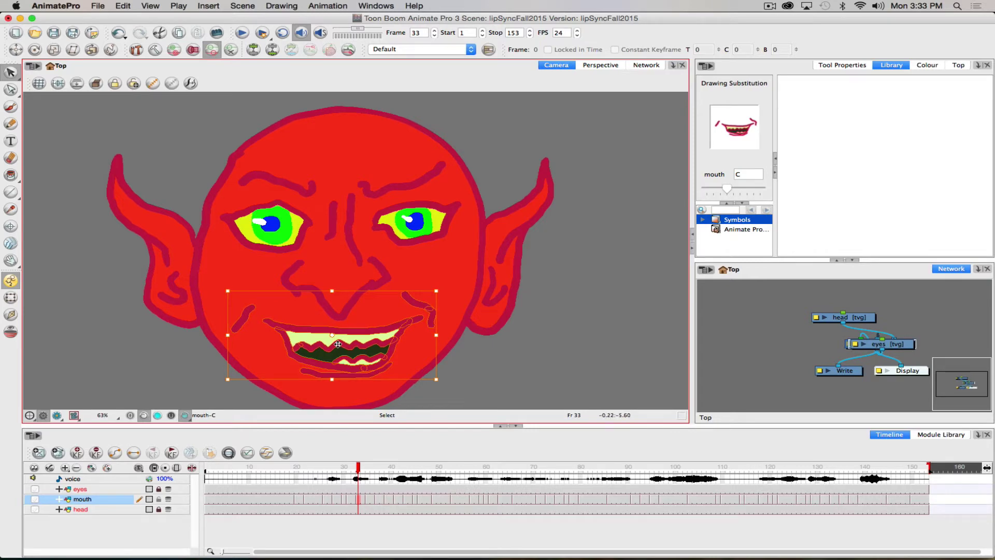
key(Escape)
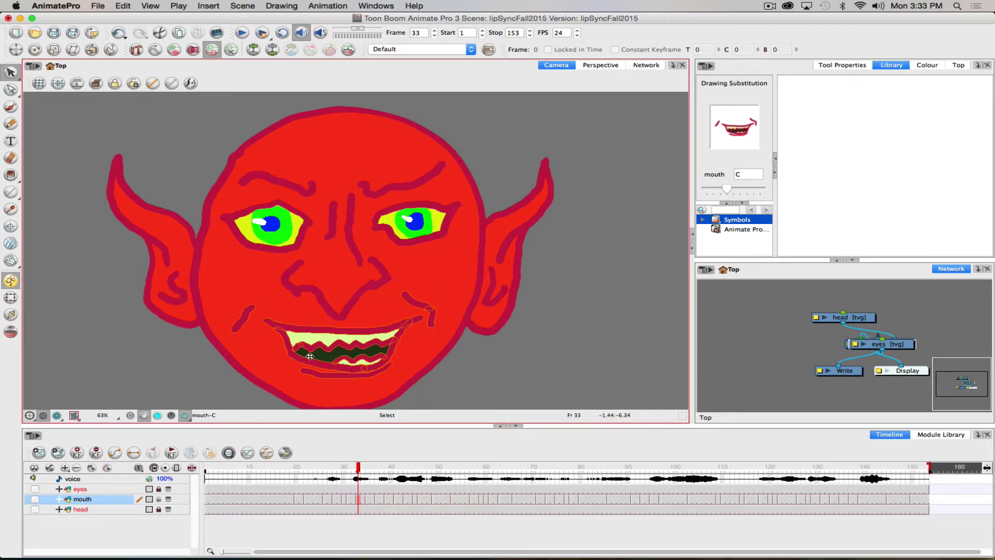
drag(310, 356, 316, 338)
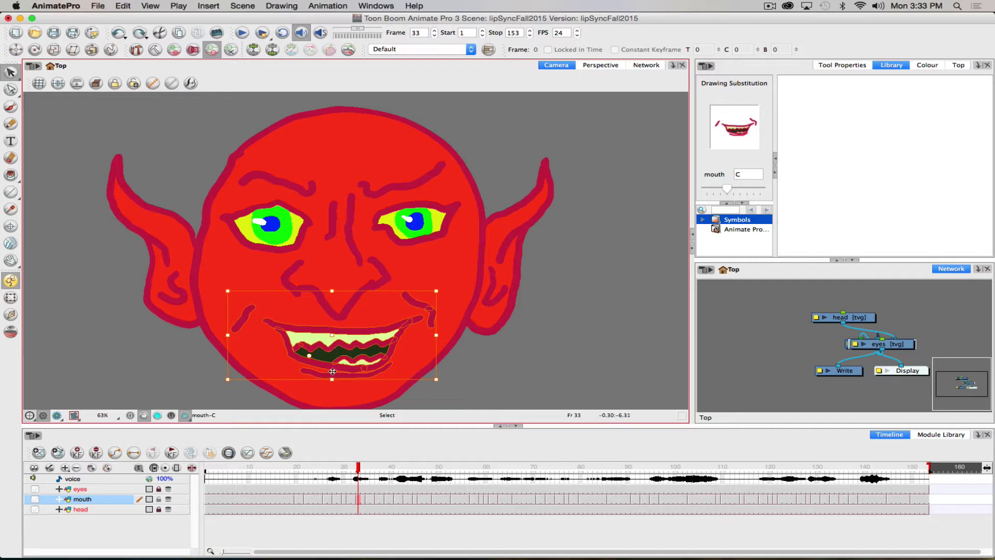
Step: Add a drawing layer above the eyes layer and brush a Blue stroke across the character's mouth on frame 33
click(357, 489)
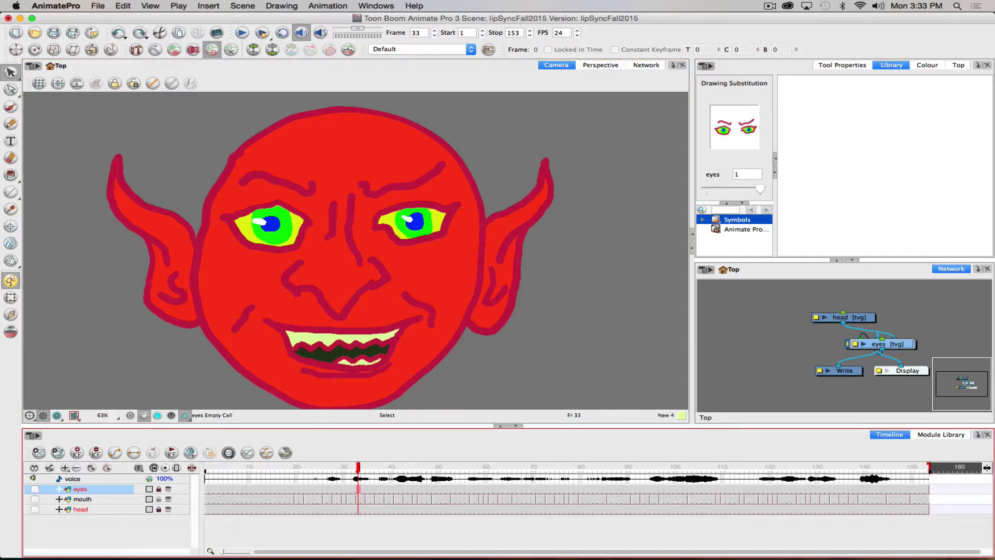
click(92, 468)
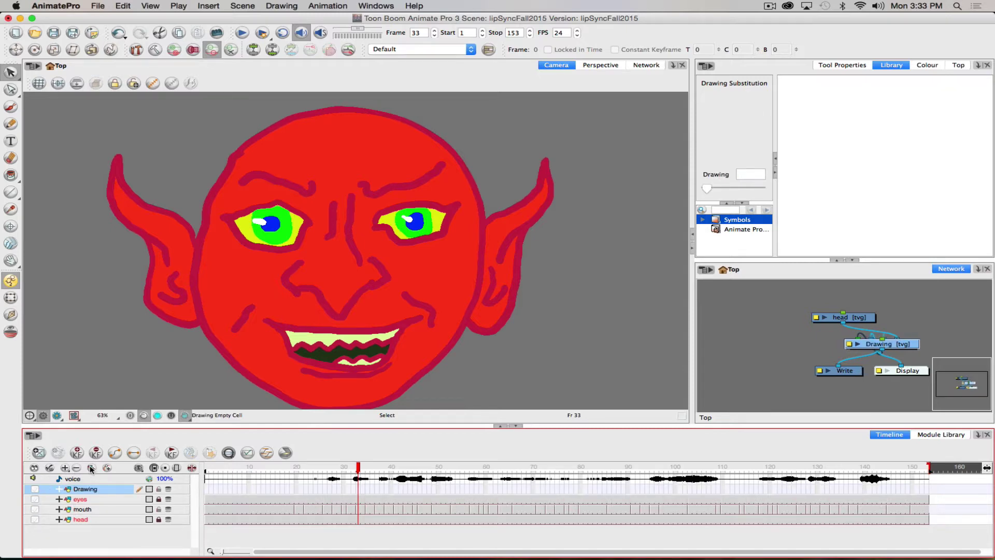
click(11, 107)
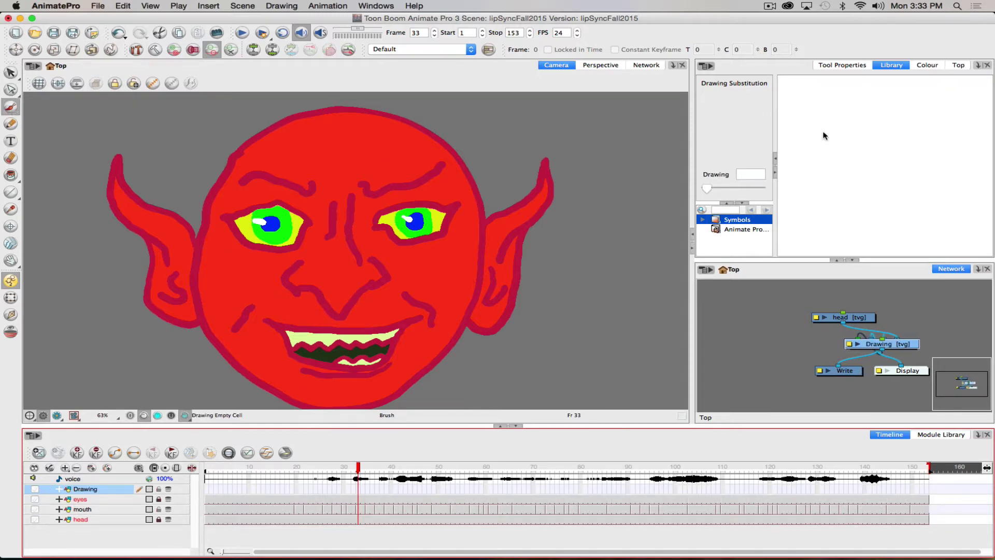
click(922, 64)
click(718, 148)
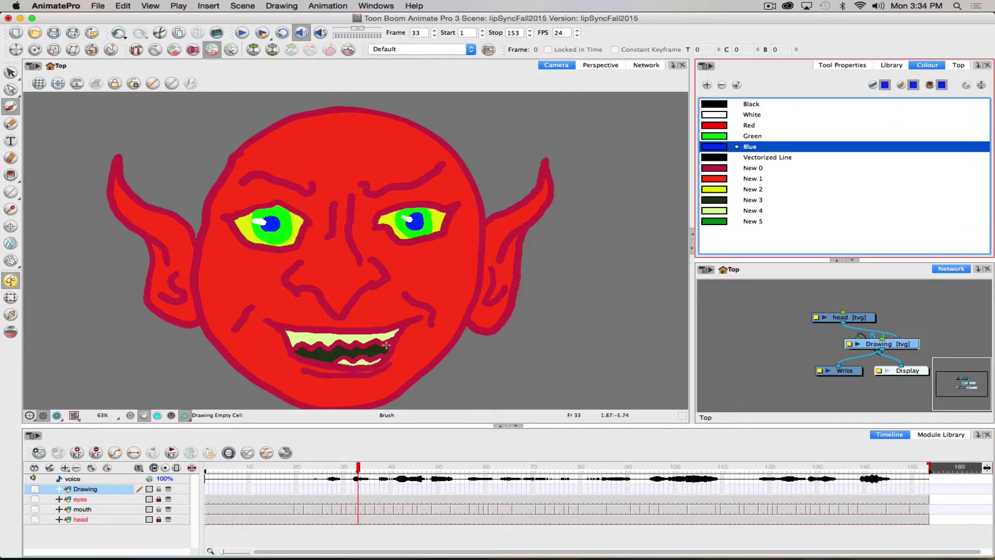
mouse_move(413, 334)
mouse_down()
mouse_move(353, 345)
mouse_move(253, 340)
mouse_up()
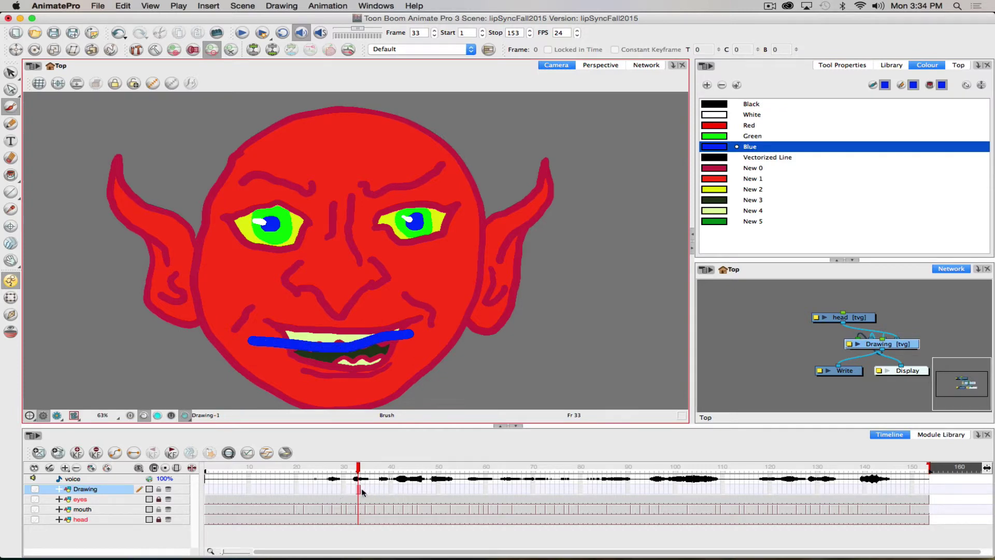
Step: Select the mouth layer's drawing on frame 33 and turn on the Light Table in the camera view
click(356, 511)
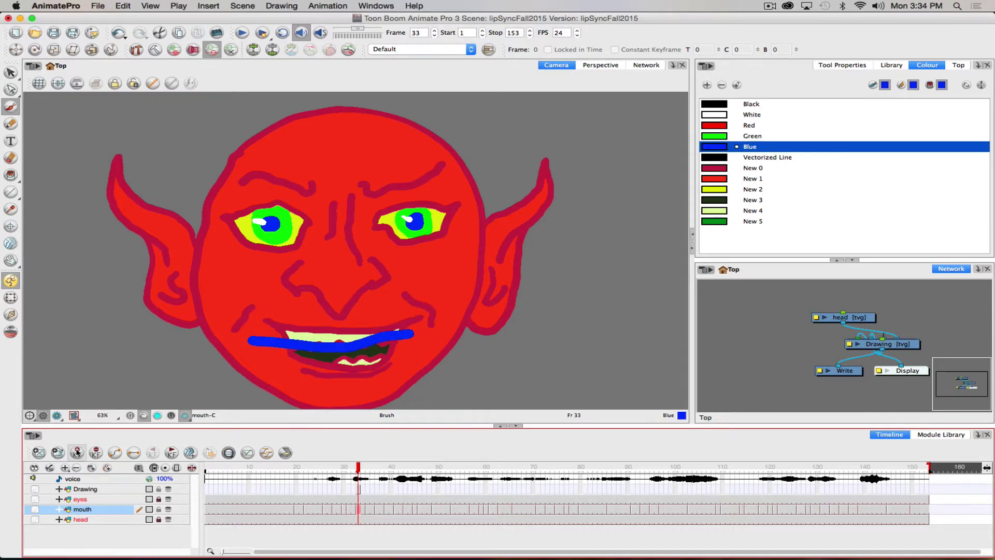
click(57, 415)
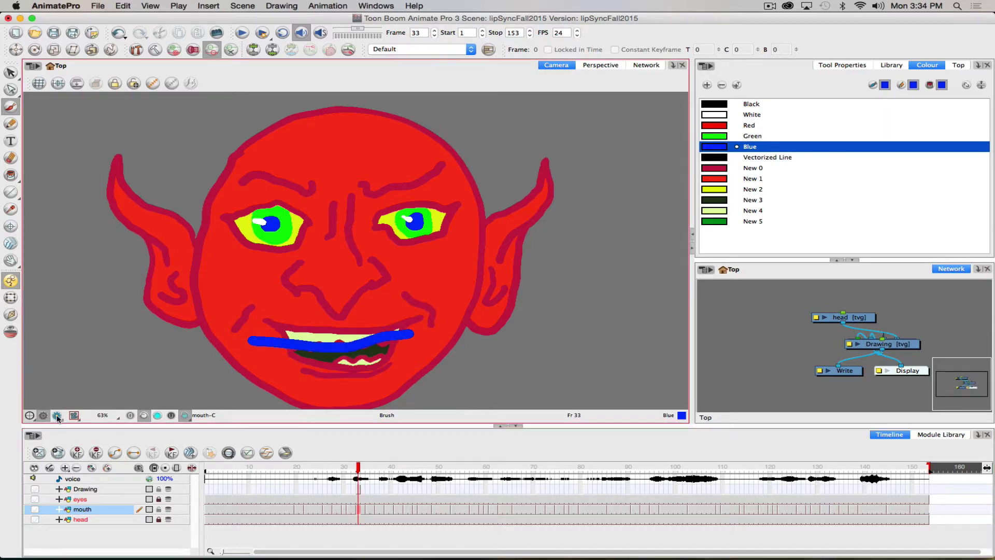
click(57, 415)
click(74, 415)
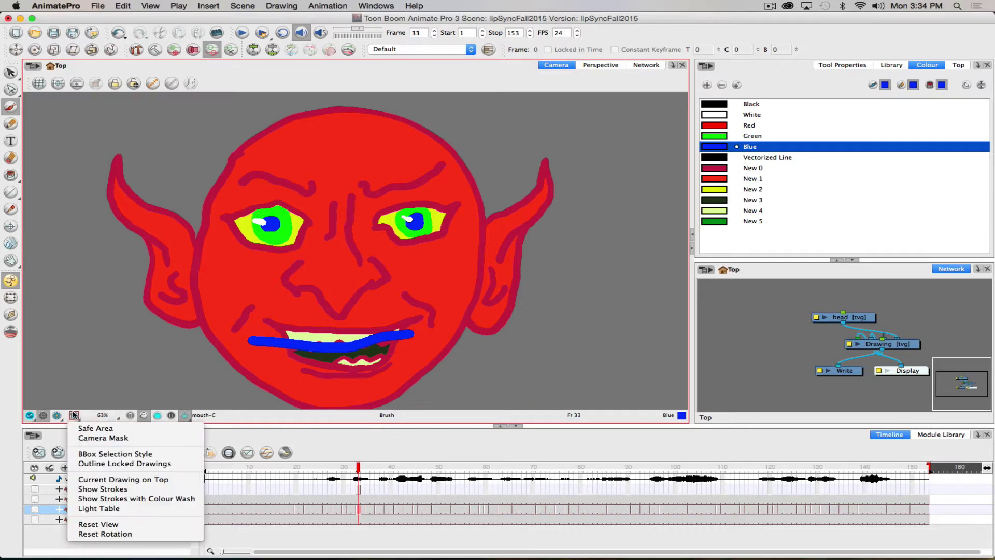
click(99, 507)
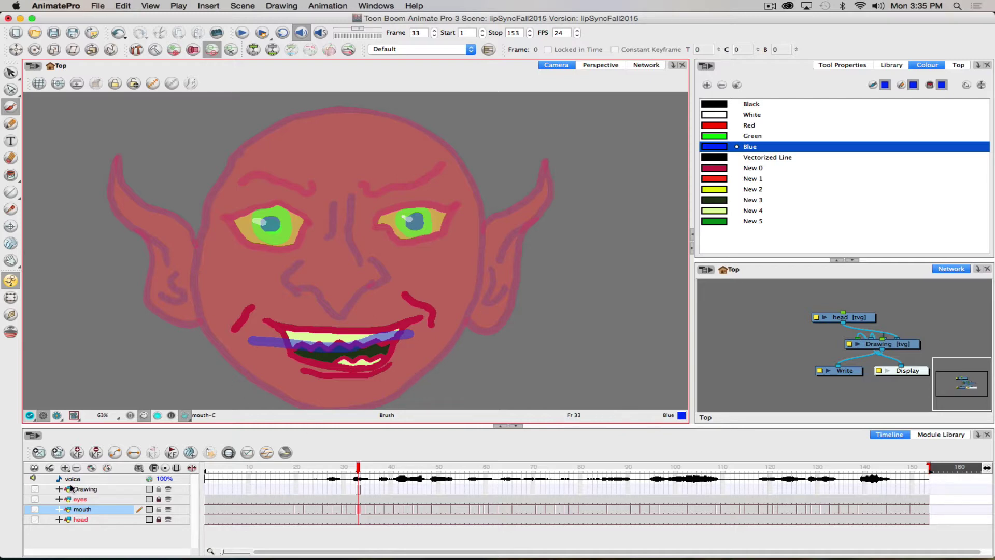
Step: Delete the Drawing layer together with its drawing files and element folders
click(85, 489)
click(76, 467)
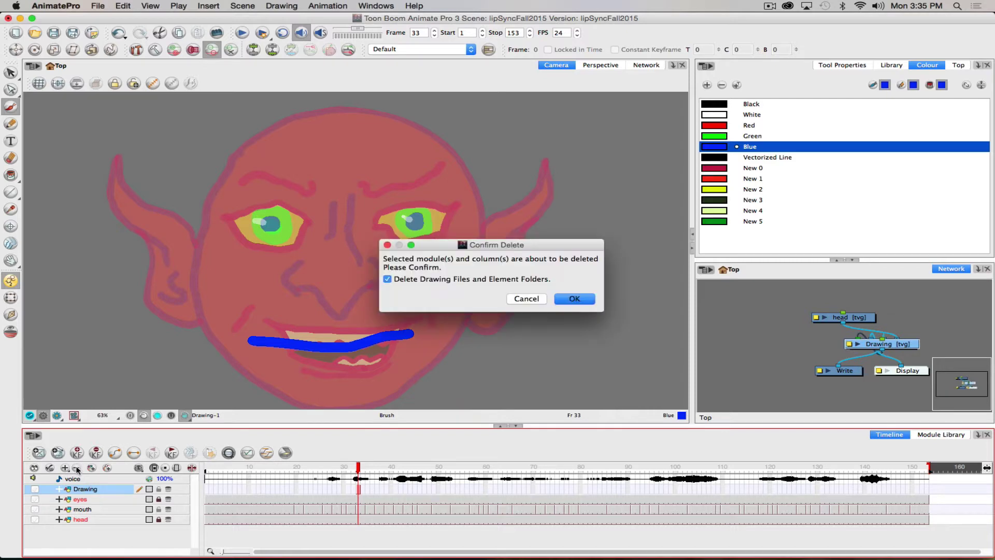
click(574, 298)
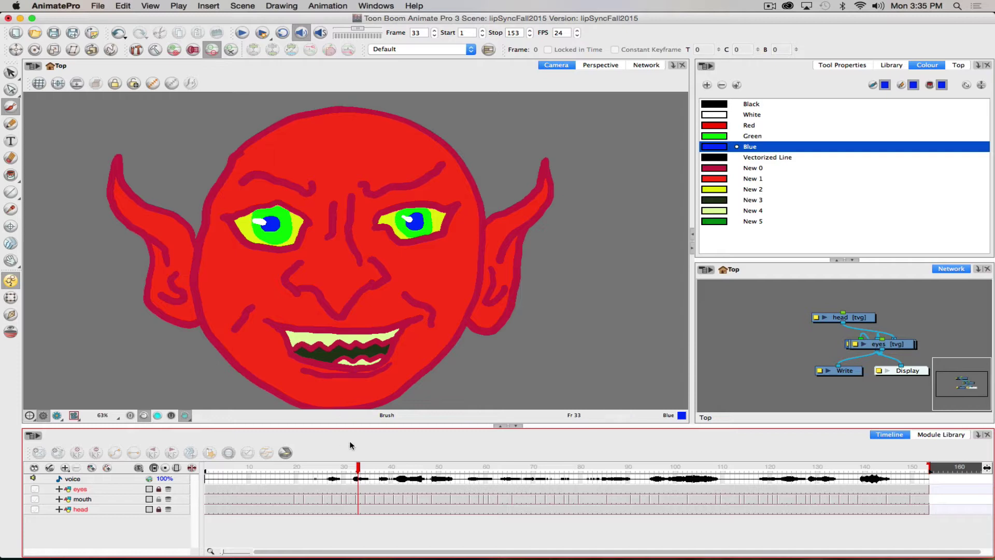
Step: Brush a lowered jaw line in New 0 below the chin on the mouth layer's drawing at frame 37
click(290, 305)
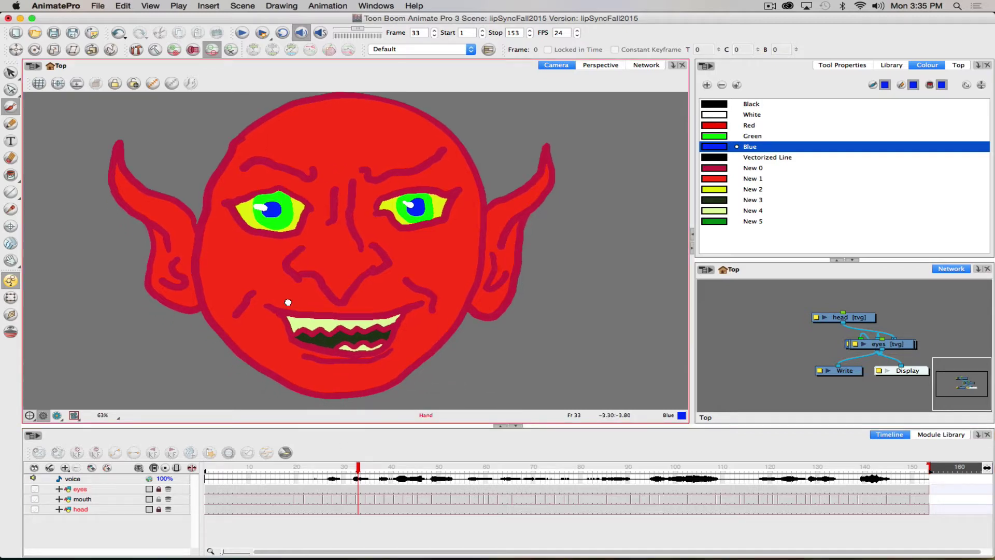
click(358, 499)
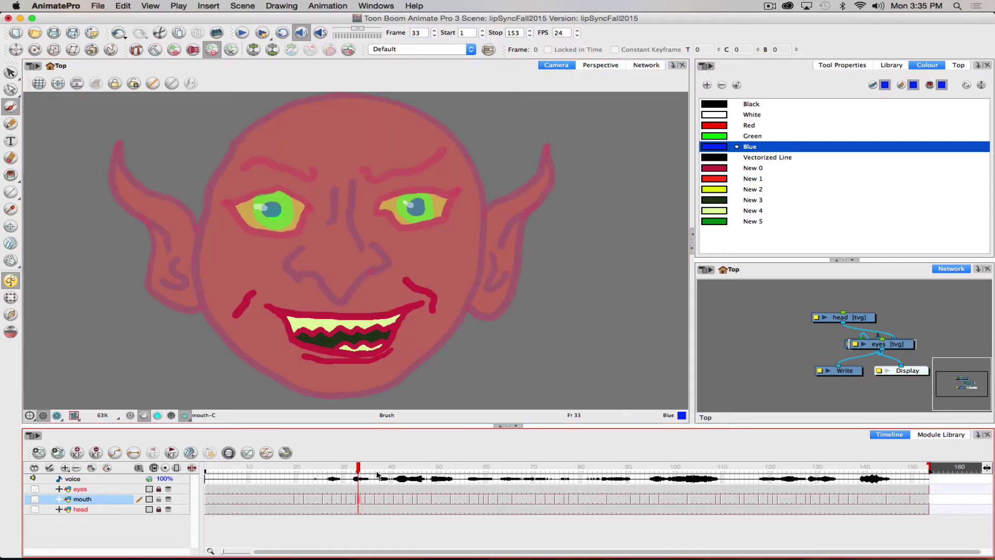
click(728, 169)
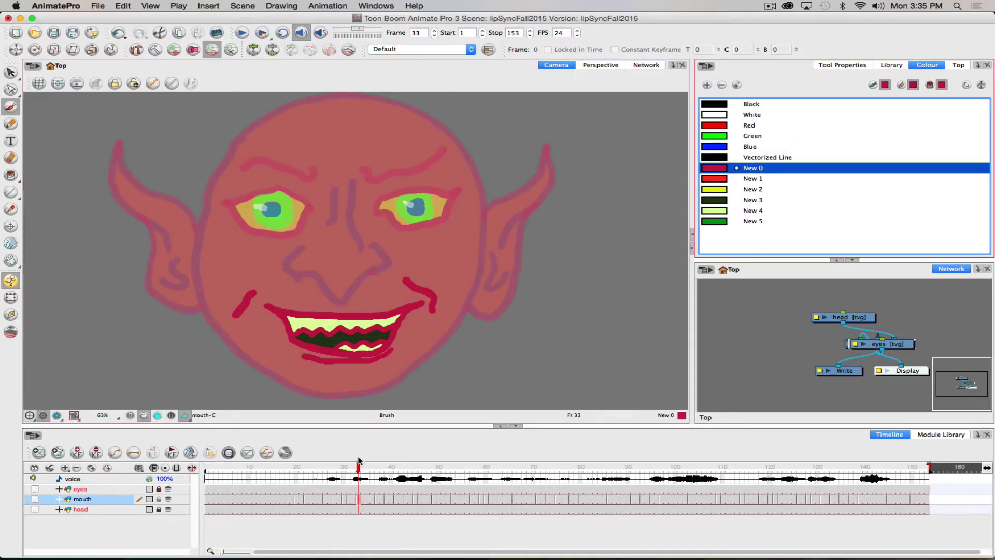
mouse_move(359, 465)
mouse_down()
mouse_move(387, 468)
mouse_move(377, 466)
mouse_up()
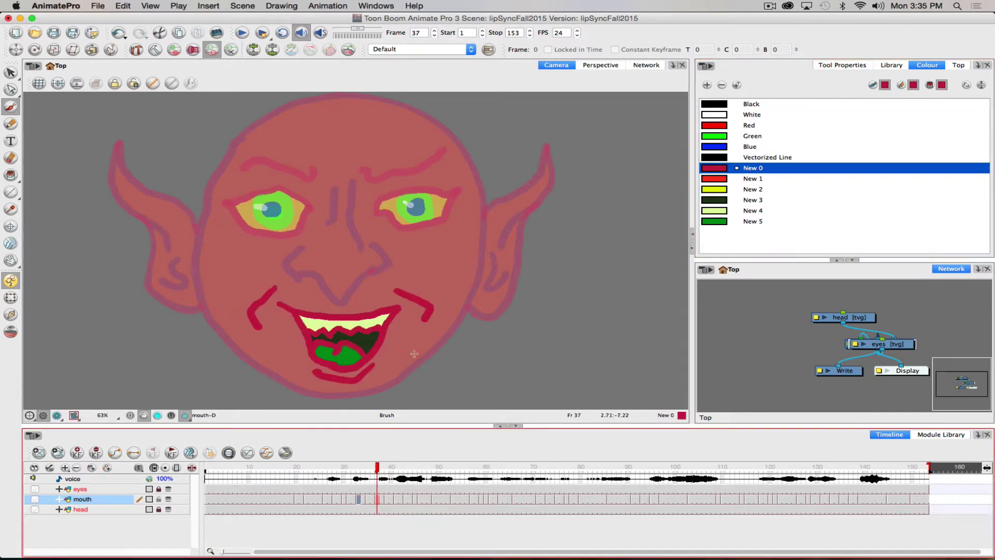
drag(407, 360, 404, 324)
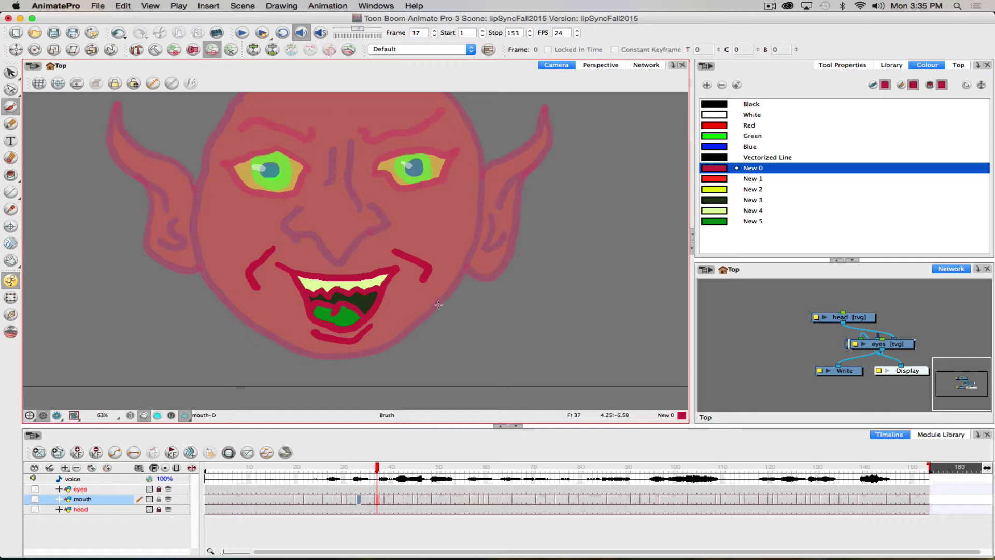
mouse_move(445, 297)
mouse_down()
mouse_move(386, 354)
mouse_move(338, 374)
mouse_move(238, 309)
mouse_up()
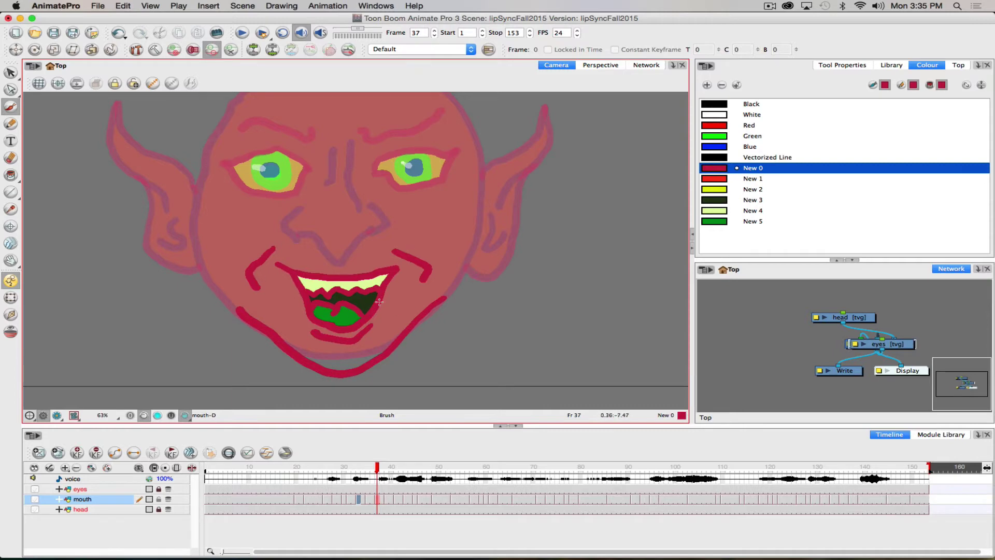
Step: Paint over the old chin line inside the lowered jaw with New 1 and turn off the Light Table
click(719, 179)
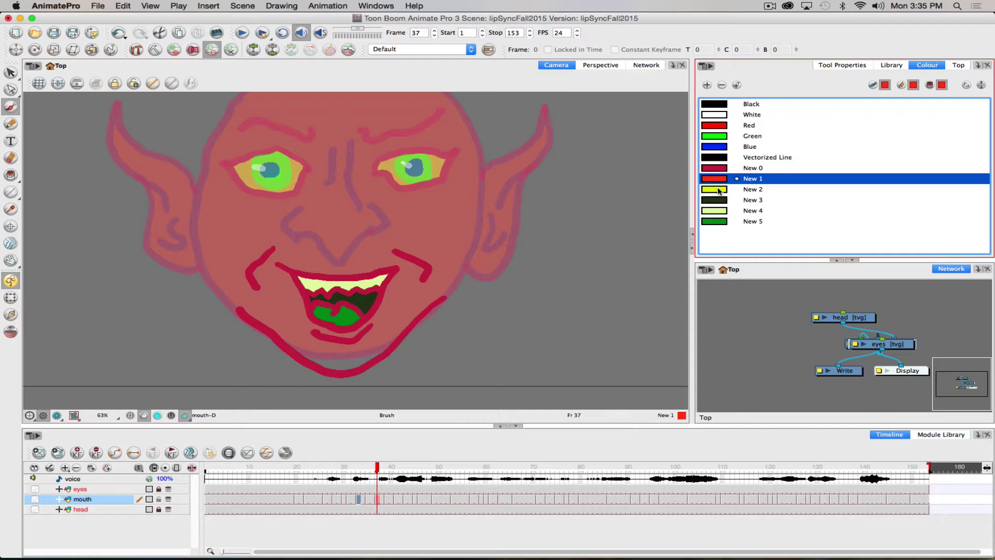
click(719, 190)
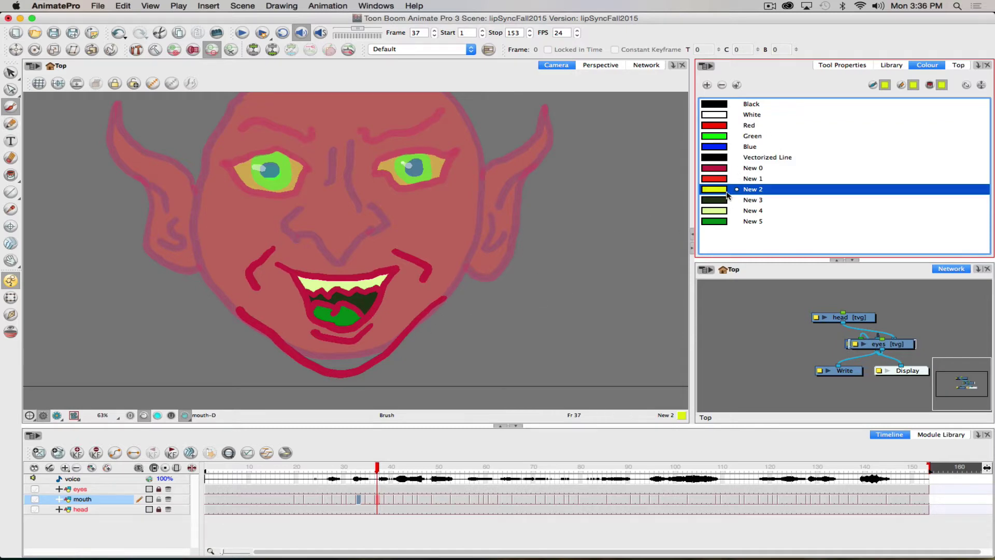
click(714, 179)
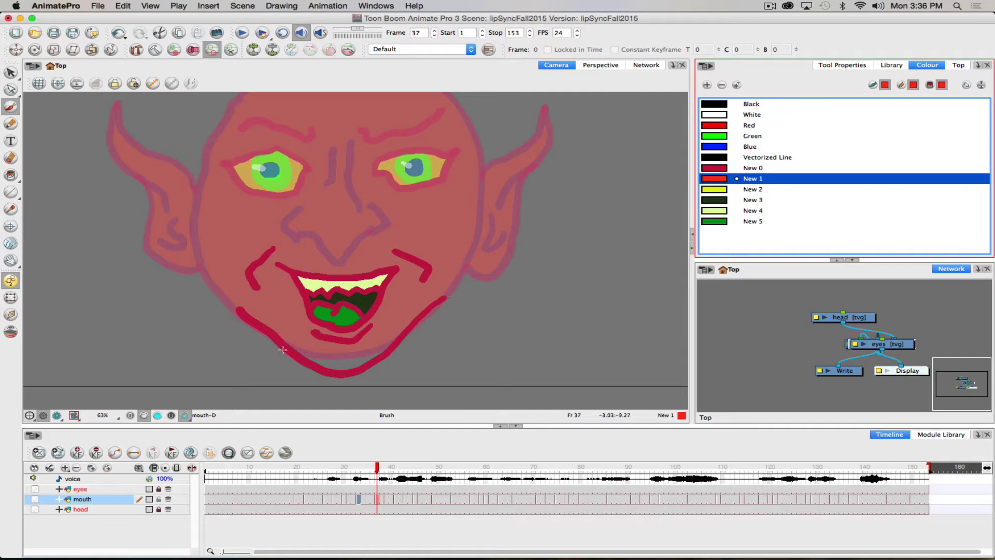
mouse_move(294, 349)
mouse_down()
mouse_move(306, 351)
mouse_move(286, 340)
mouse_move(348, 370)
mouse_move(404, 325)
mouse_move(336, 363)
mouse_move(355, 355)
mouse_move(316, 356)
mouse_move(325, 353)
mouse_move(272, 329)
mouse_up()
click(75, 416)
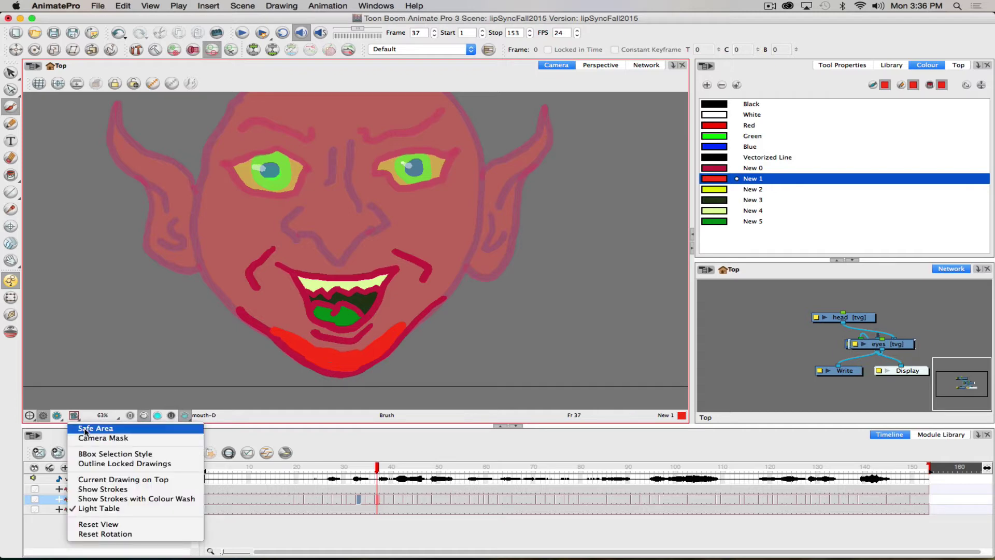
click(100, 508)
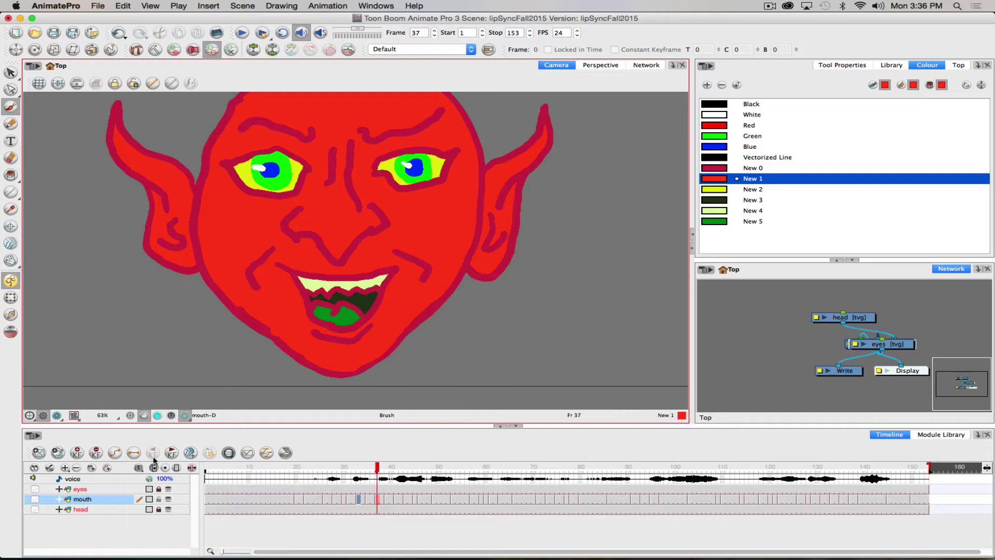
Step: Scrub around frame 38, play the scene from frame 18, and scrub through to frame 17 to review the jaw and mouth movement
click(377, 468)
mouse_move(377, 468)
mouse_down()
mouse_move(371, 460)
mouse_move(381, 461)
mouse_up()
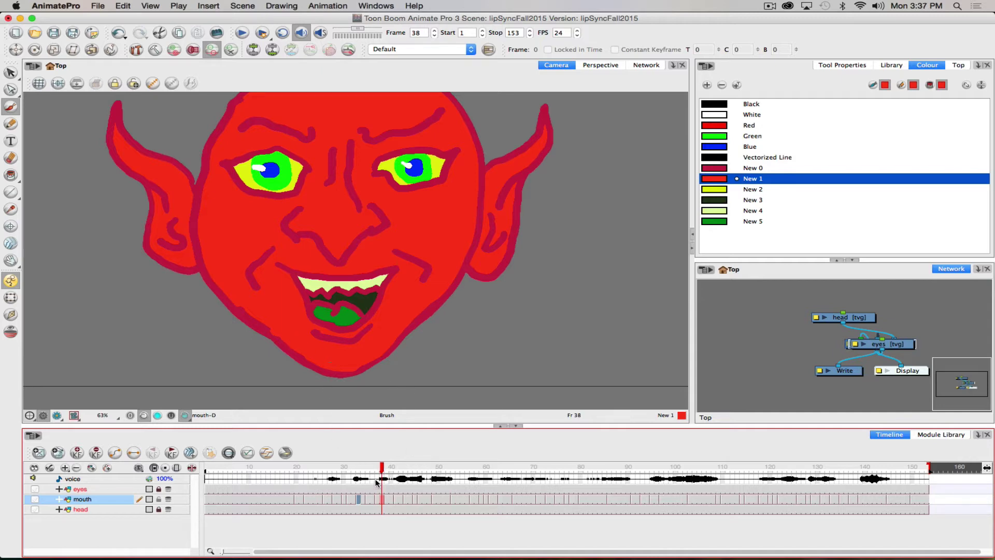
mouse_move(382, 466)
mouse_down()
mouse_move(395, 461)
mouse_move(384, 462)
mouse_up()
mouse_move(378, 467)
mouse_down()
mouse_move(487, 465)
mouse_move(297, 448)
mouse_move(365, 446)
mouse_move(288, 450)
mouse_up()
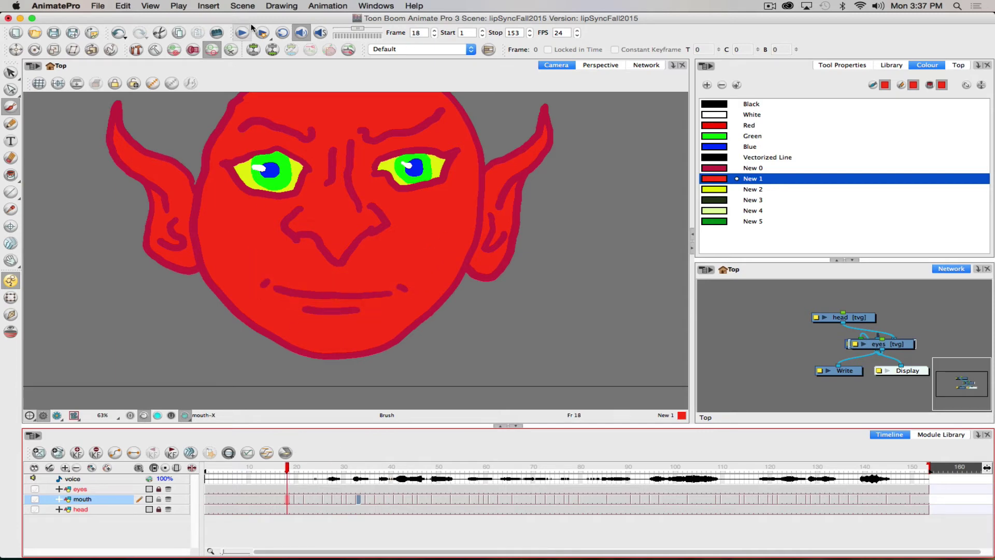
click(244, 36)
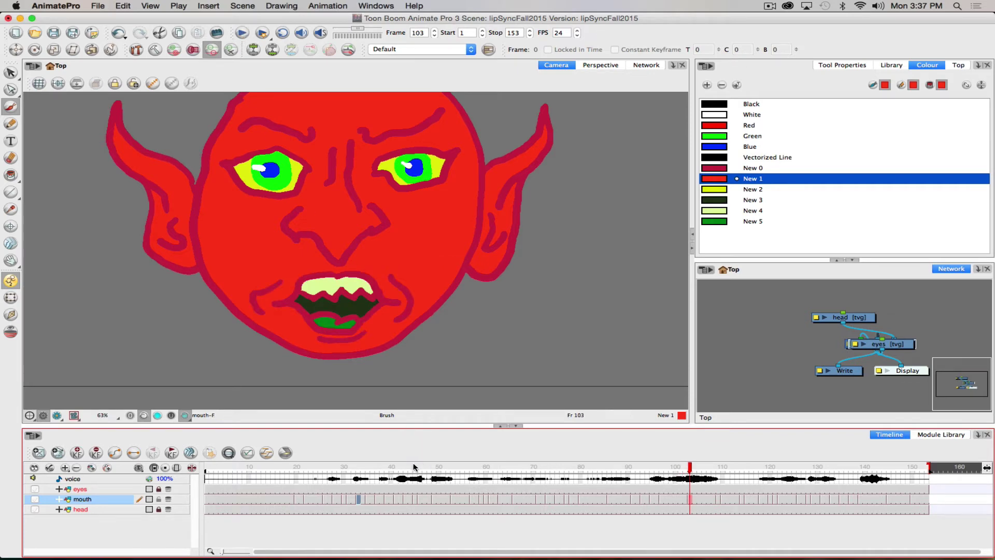
click(465, 467)
mouse_move(465, 467)
mouse_down()
mouse_move(565, 457)
mouse_move(537, 456)
mouse_move(566, 467)
mouse_up()
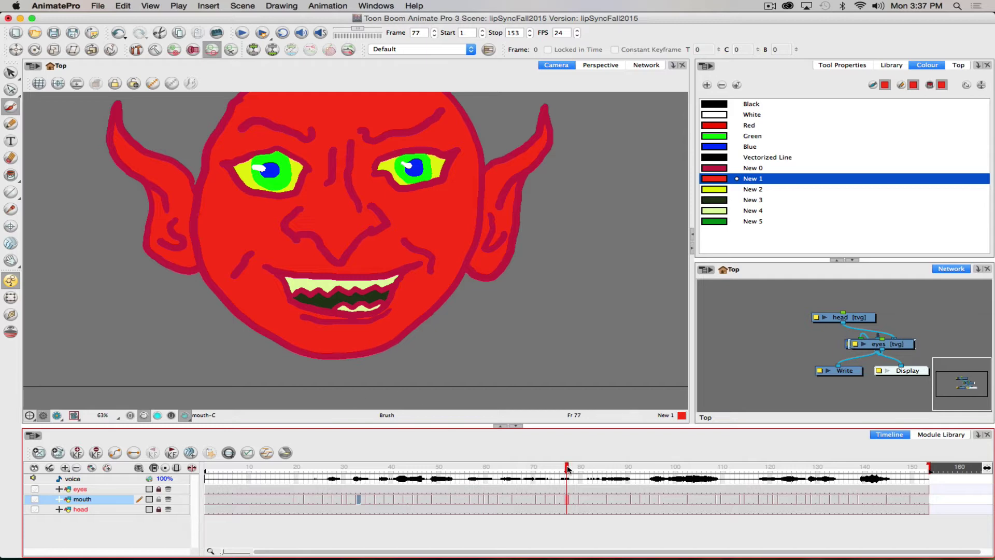
mouse_move(567, 469)
mouse_down()
mouse_move(429, 468)
mouse_move(452, 444)
mouse_move(478, 449)
mouse_move(270, 460)
mouse_move(282, 463)
mouse_up()
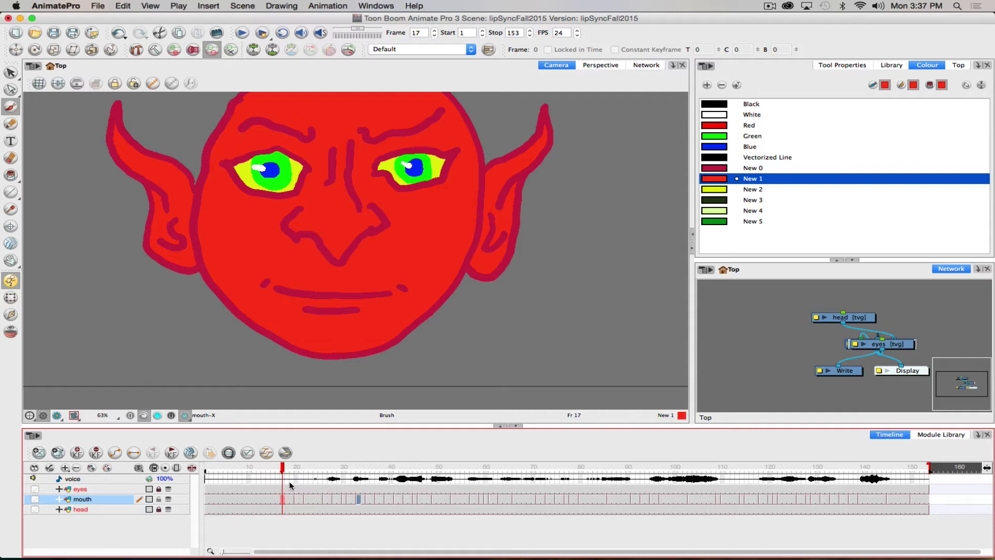
Step: Make eyes the only unlocked drawing layer, duplicate its drawing on frame 17, and show the drawing substitutions in the Library
click(160, 489)
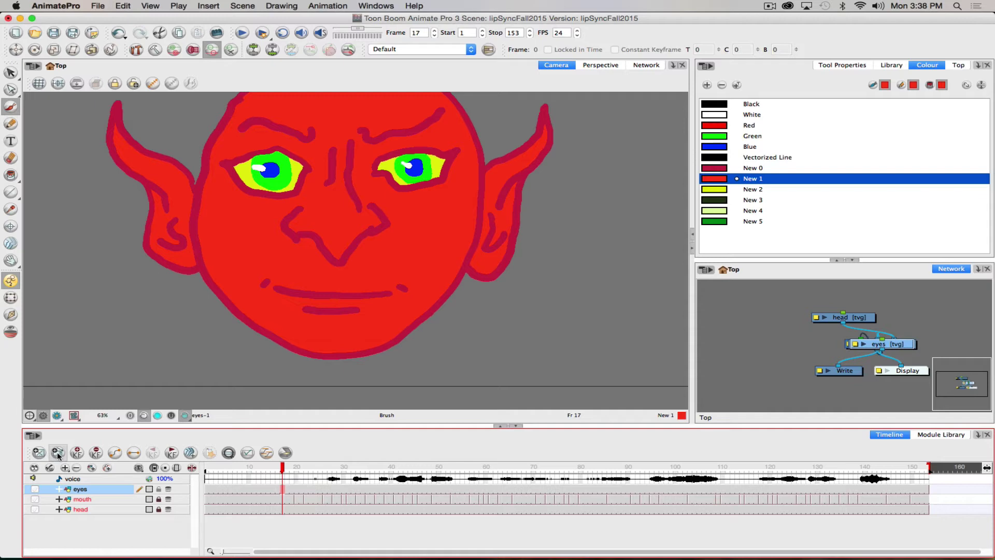
click(58, 453)
click(889, 64)
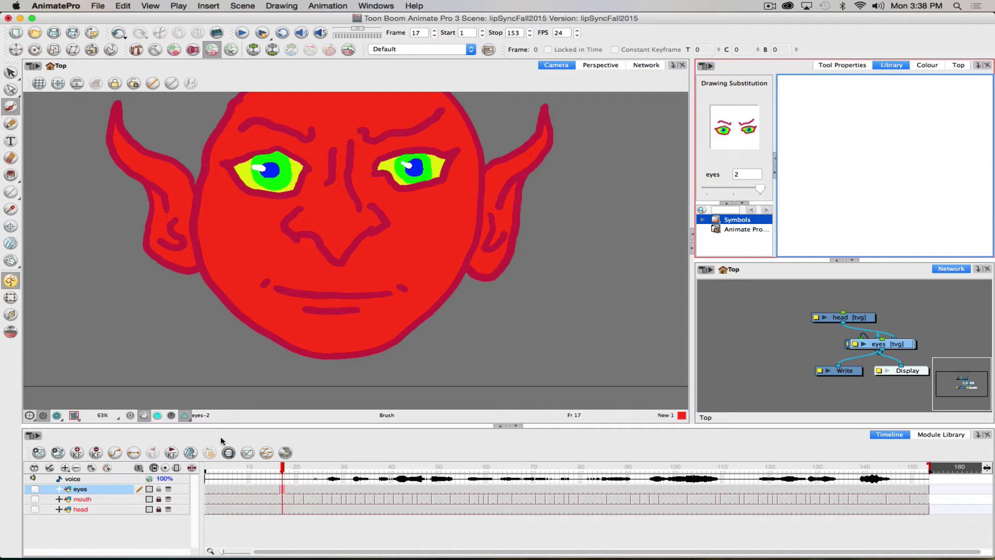
Step: Try to close the left-hand eye in the duplicated drawing by removing its yellow fill and erasing its outline and iris
click(9, 175)
click(303, 168)
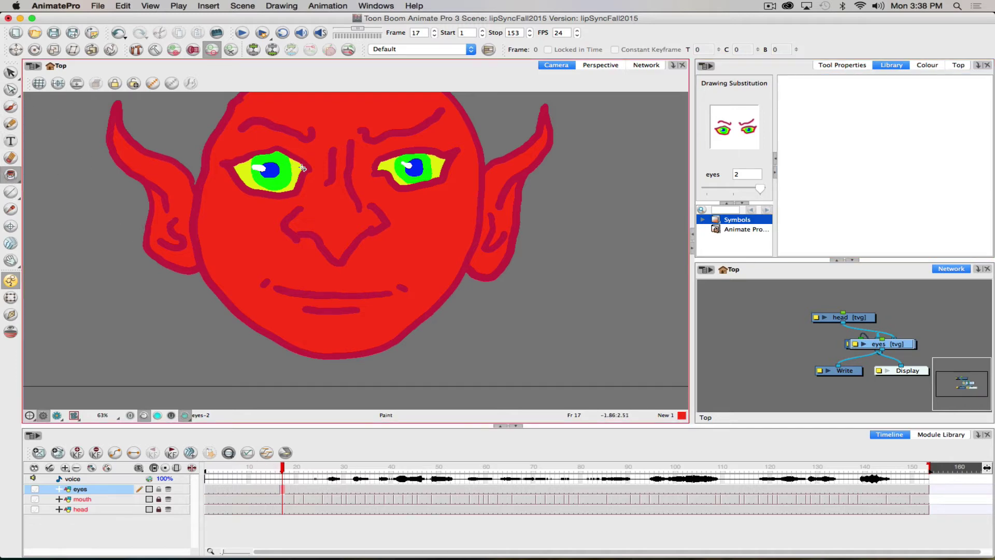
click(303, 168)
click(11, 158)
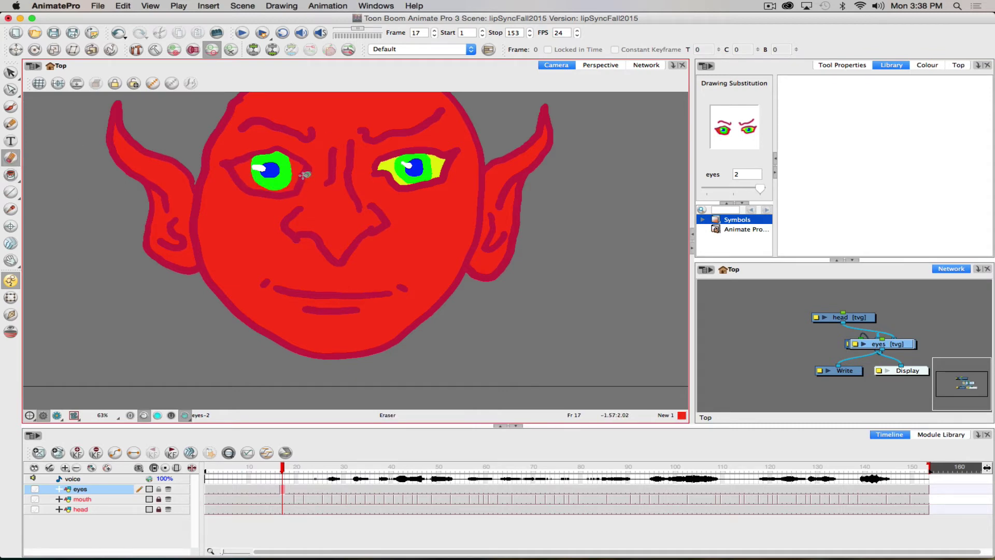
mouse_move(280, 183)
mouse_down()
mouse_move(224, 170)
mouse_move(256, 186)
mouse_move(308, 184)
mouse_move(257, 193)
mouse_move(308, 178)
mouse_move(287, 196)
mouse_move(306, 190)
mouse_move(298, 193)
mouse_move(250, 192)
mouse_move(279, 198)
mouse_move(238, 182)
mouse_up()
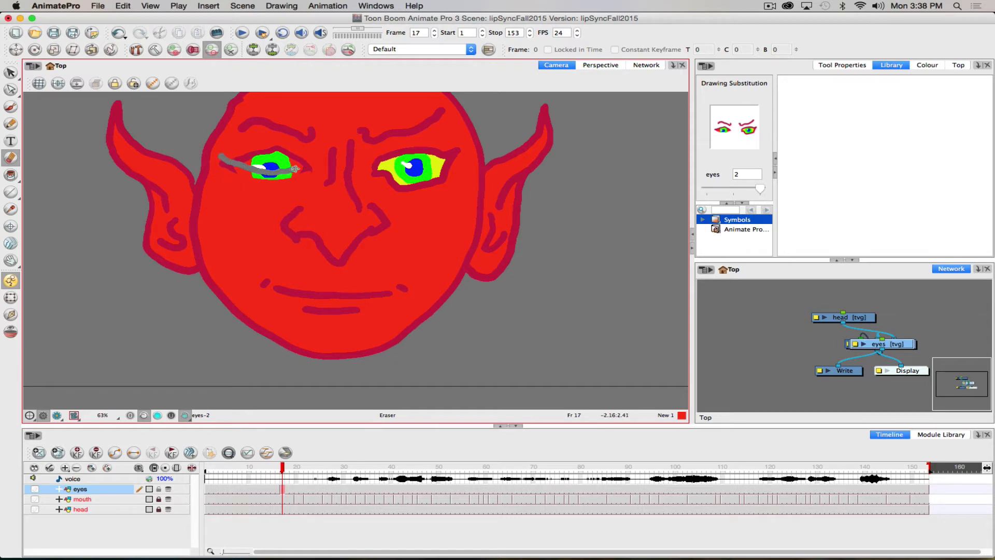
mouse_move(309, 165)
mouse_down()
mouse_move(276, 150)
mouse_move(294, 154)
mouse_move(232, 156)
mouse_move(266, 167)
mouse_move(301, 162)
mouse_move(277, 166)
mouse_move(266, 155)
mouse_move(273, 166)
mouse_move(290, 158)
mouse_move(264, 156)
mouse_move(275, 168)
mouse_move(228, 156)
mouse_up()
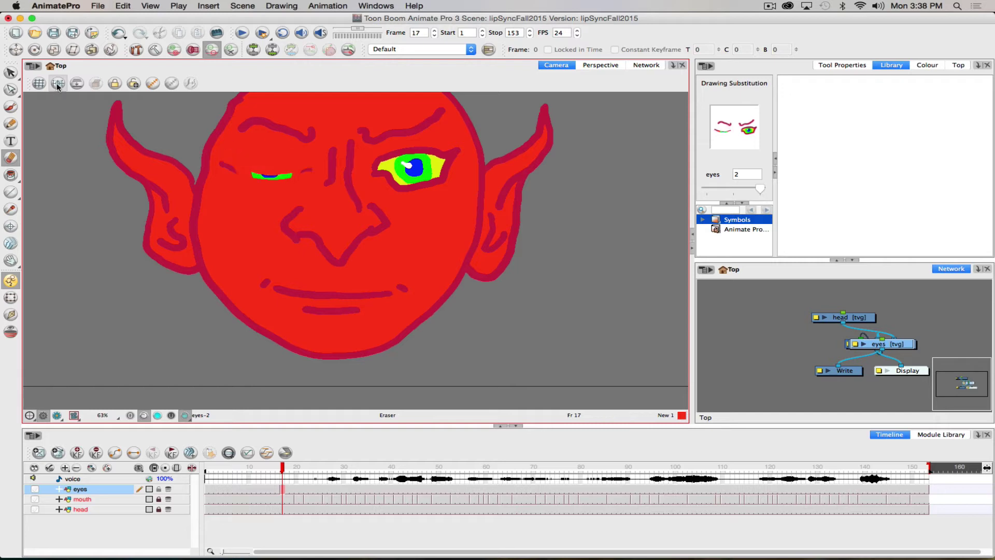
Step: Select all the eye and eyebrow artwork in the duplicated eyes drawing on frame 17 and delete it
click(11, 72)
mouse_move(223, 108)
mouse_down()
mouse_move(293, 228)
mouse_move(512, 122)
mouse_move(386, 97)
mouse_up()
key(Delete)
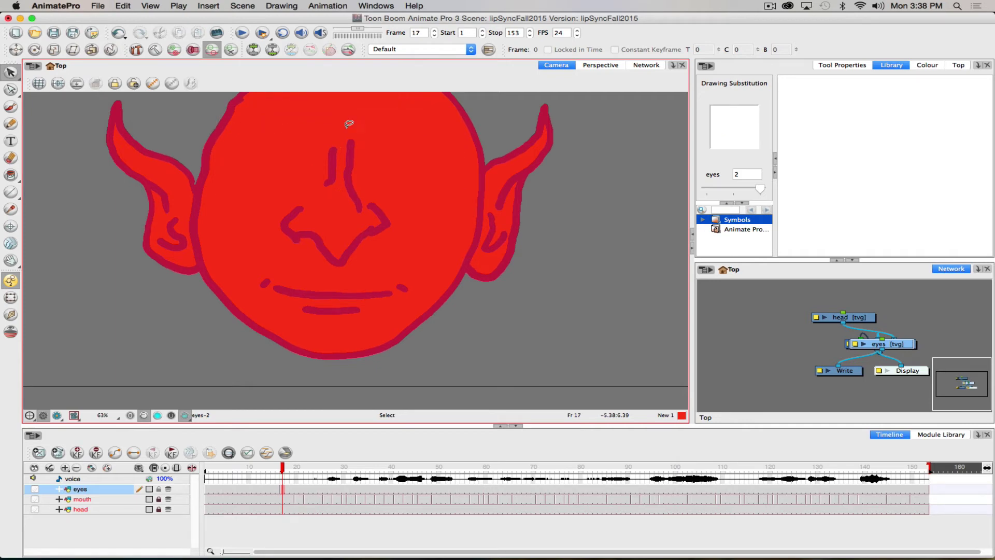
Step: Turn on onion skin and brush closed eyelid lines and new eyebrows in New 0 over the ghosted eyes on frame 17
click(10, 332)
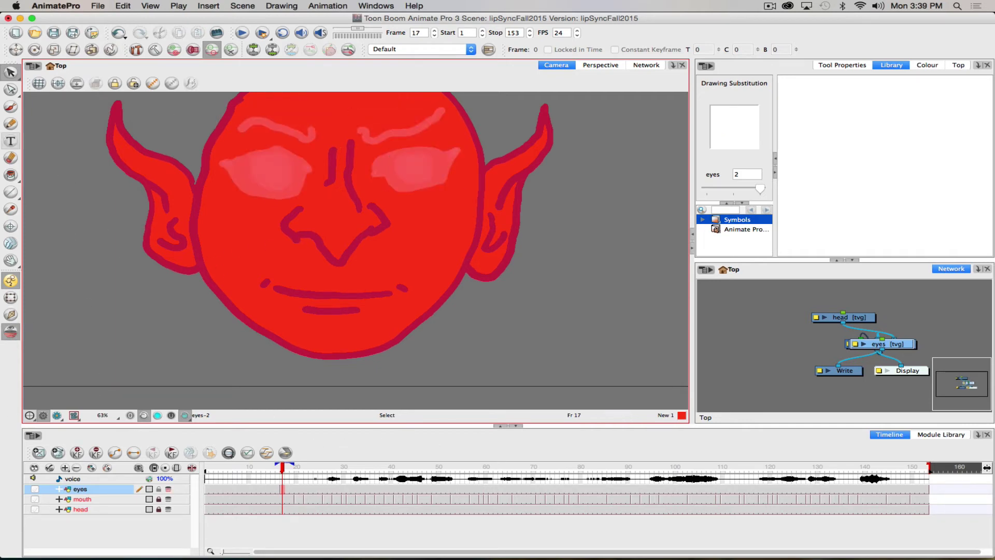
click(10, 106)
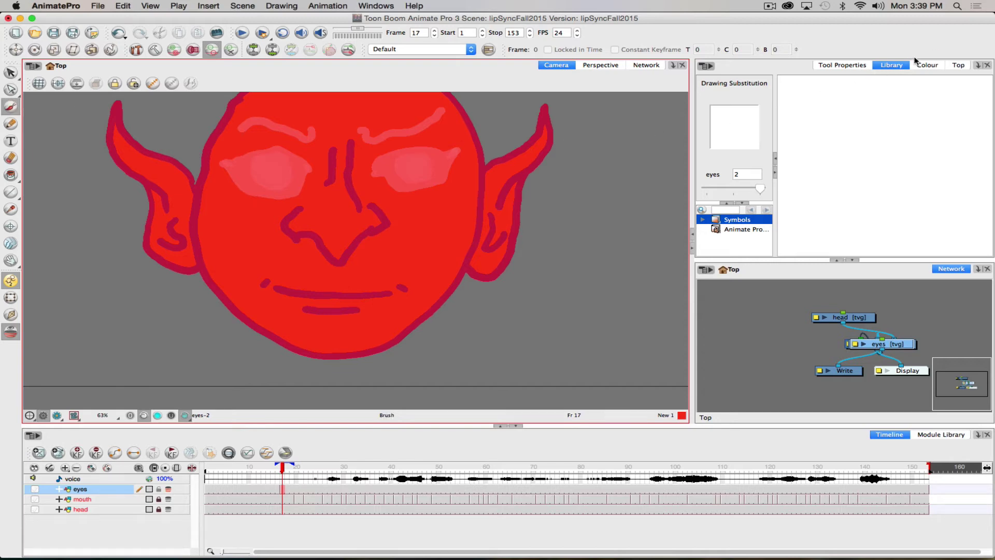
click(928, 65)
click(721, 169)
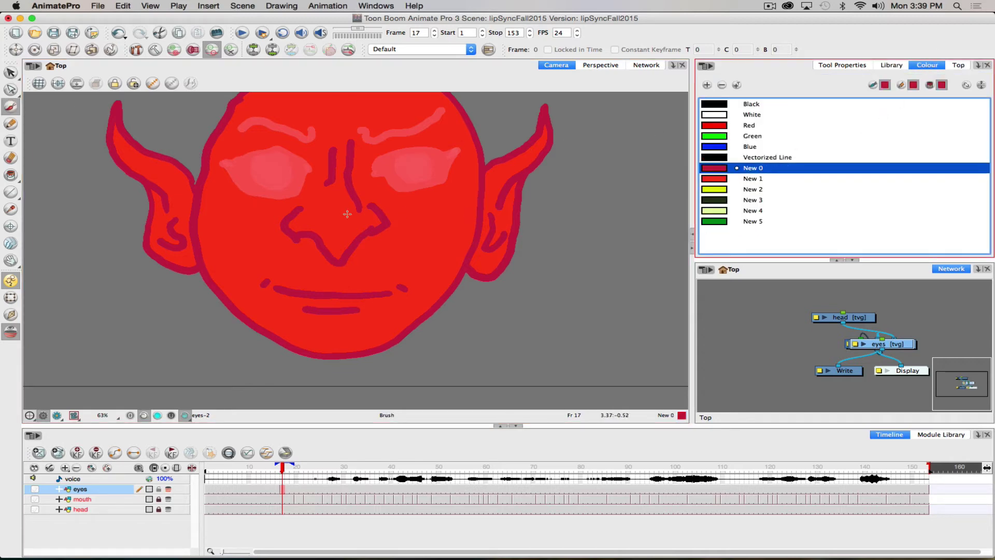
mouse_move(312, 169)
mouse_down()
mouse_move(262, 179)
mouse_move(218, 165)
mouse_up()
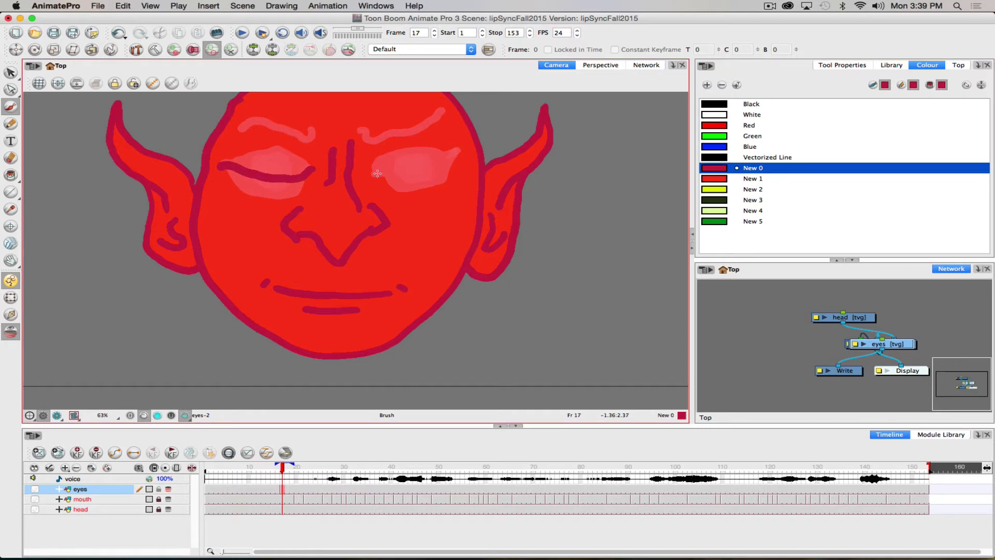
mouse_move(370, 173)
mouse_down()
mouse_move(441, 166)
mouse_move(459, 147)
mouse_up()
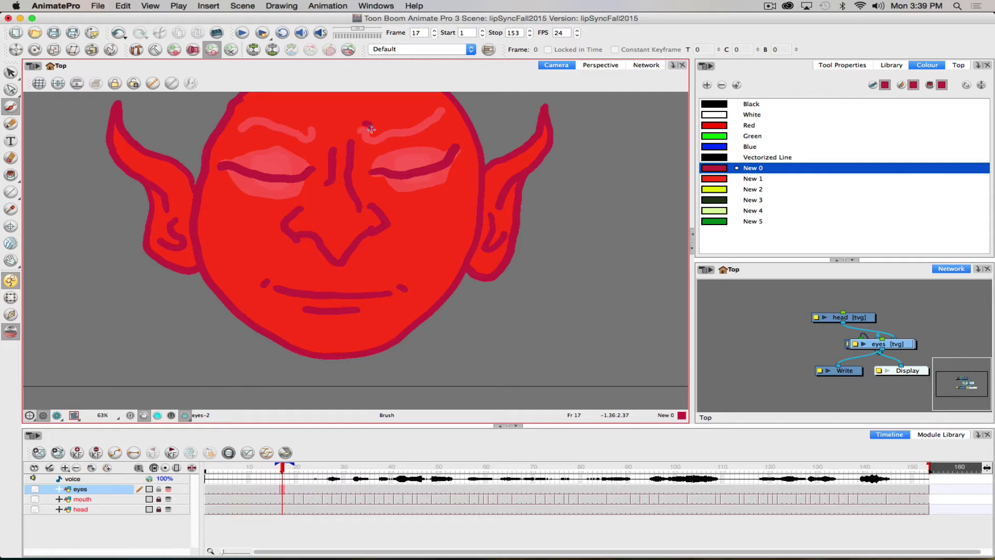
drag(371, 130, 448, 128)
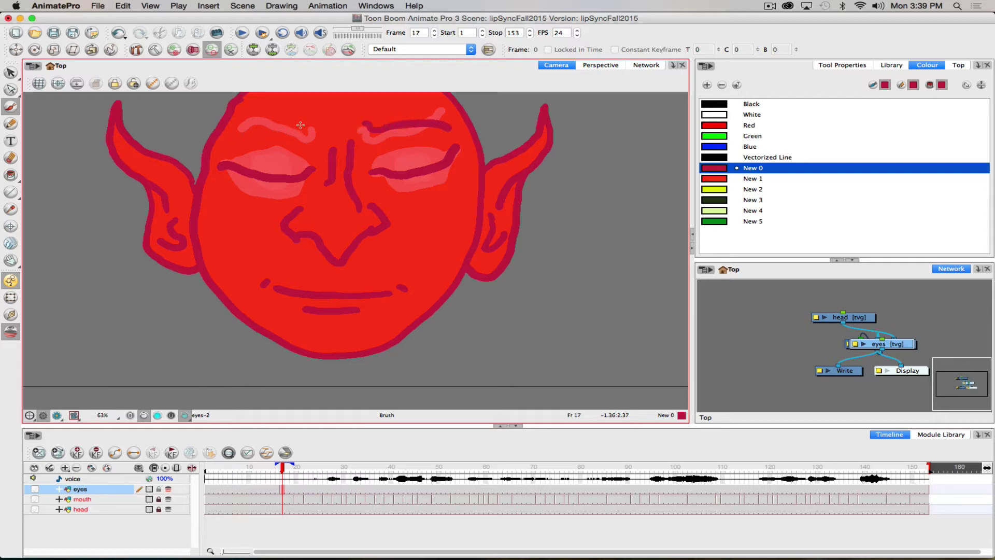
mouse_move(309, 125)
mouse_down()
mouse_move(239, 121)
mouse_move(241, 142)
mouse_up()
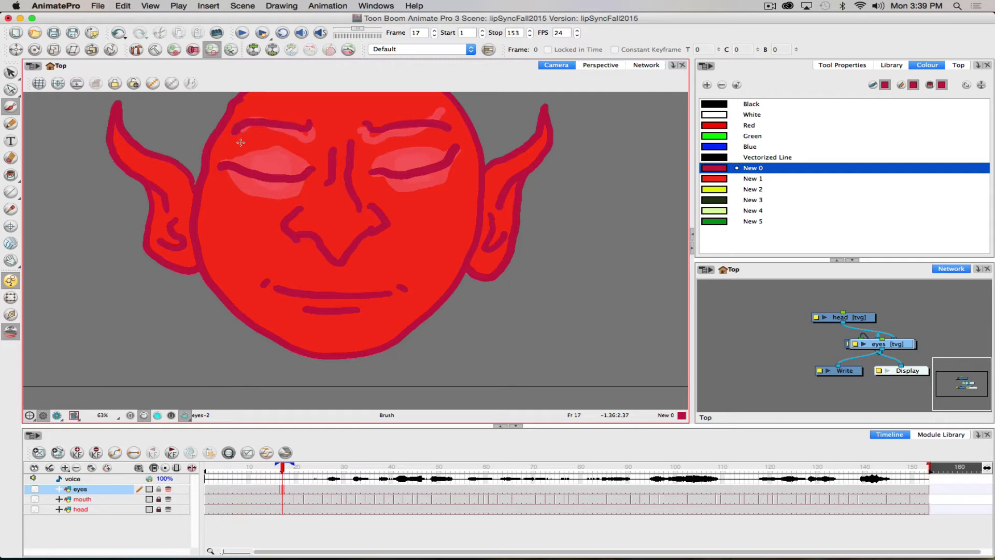
Step: With onion skin off, brush short New 0 strokes at the corners of both closed eyelids, and move to frame 19
drag(282, 466, 283, 468)
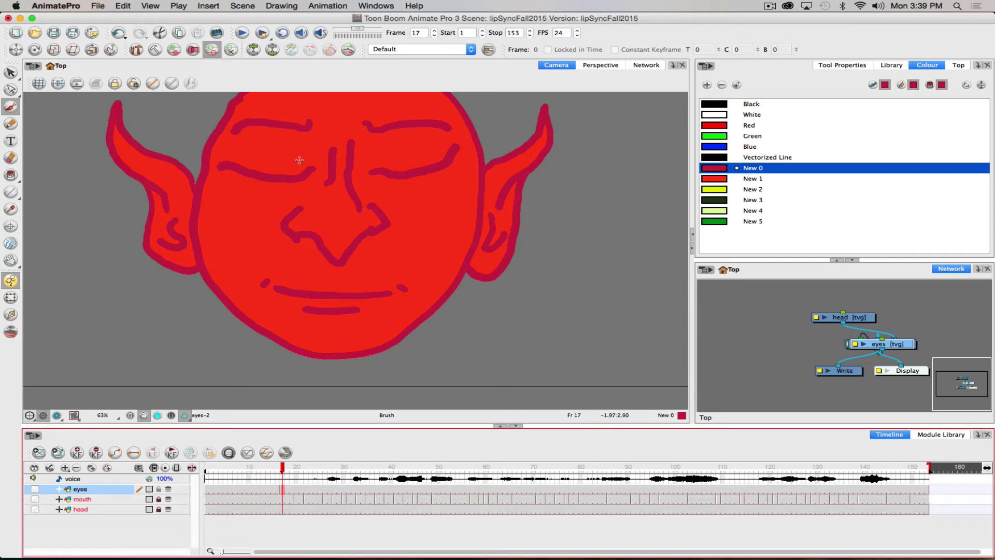
drag(300, 158, 306, 167)
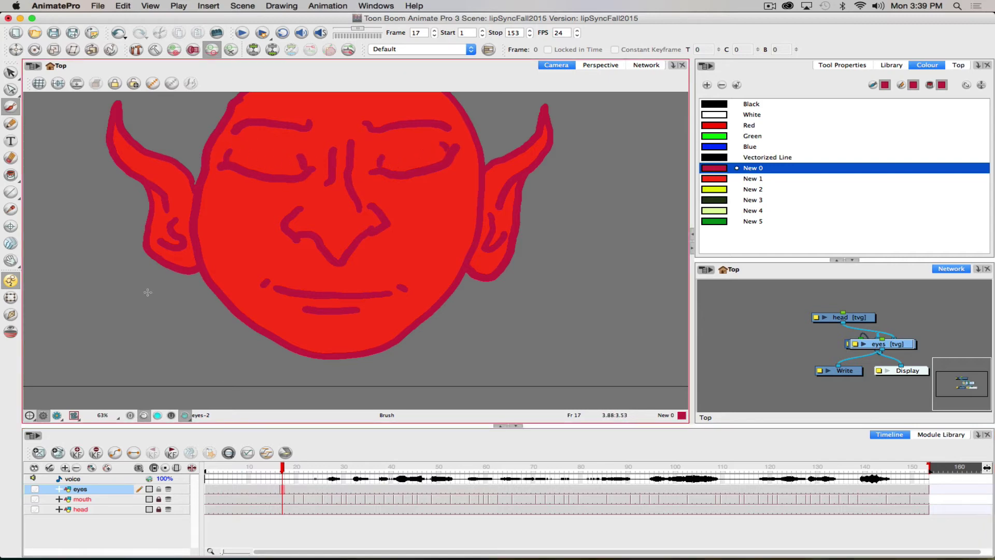
drag(284, 470, 291, 467)
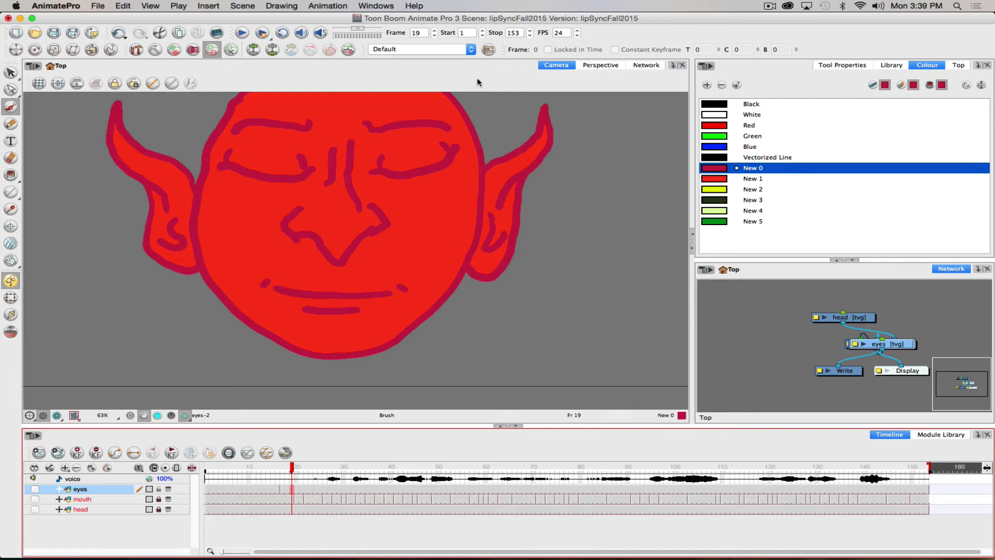
Step: Substitute eyes drawing 1 on frame 19 and play back the blink from frame 13
click(891, 64)
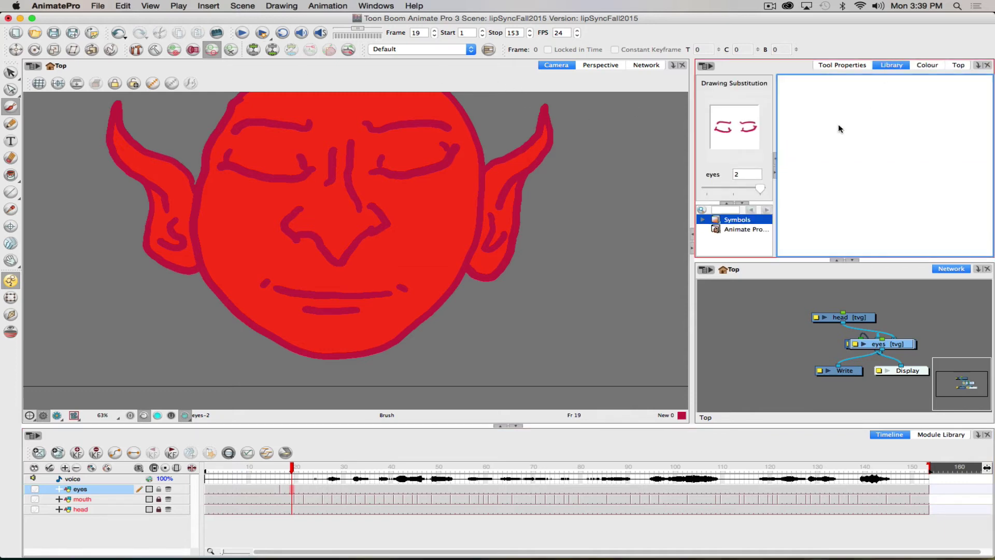
click(733, 188)
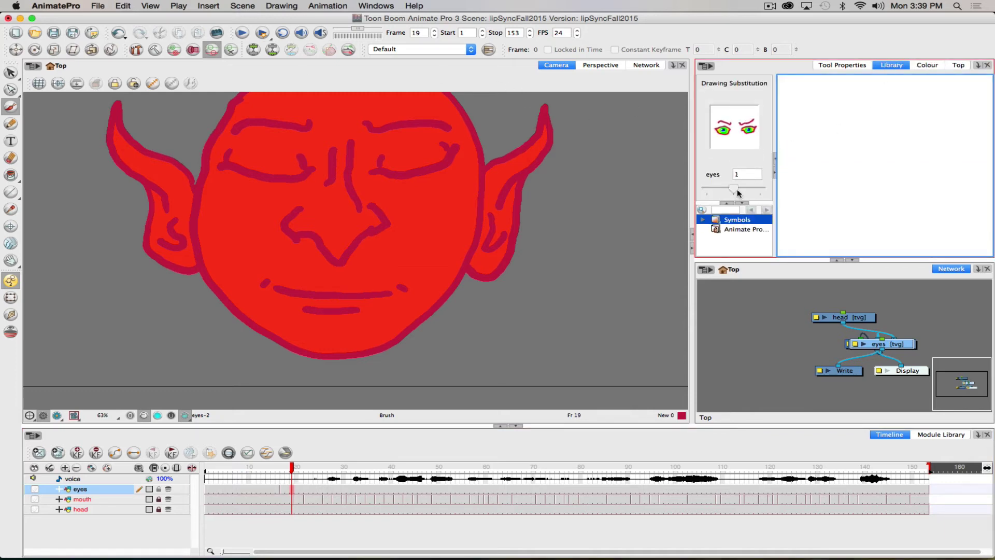
click(291, 467)
drag(292, 466, 264, 467)
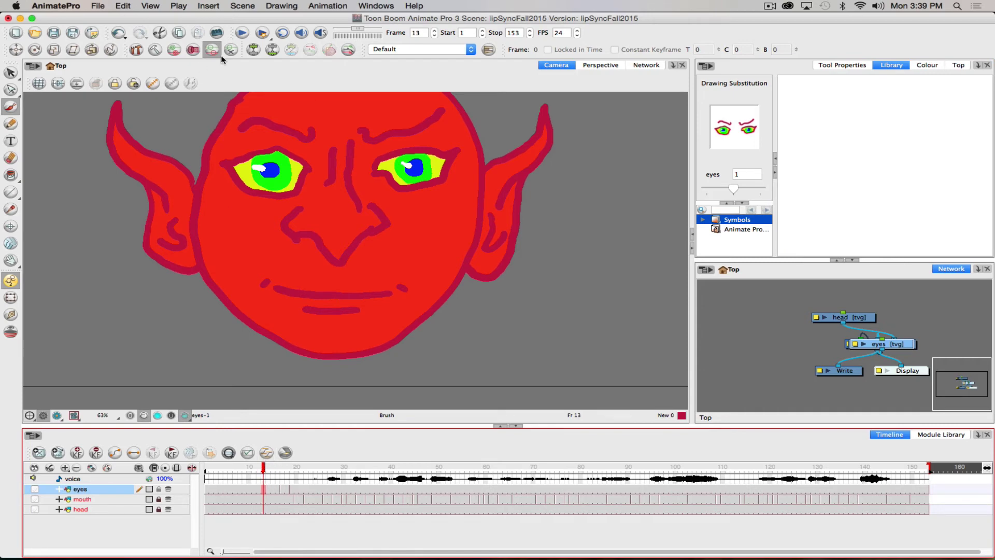
click(240, 32)
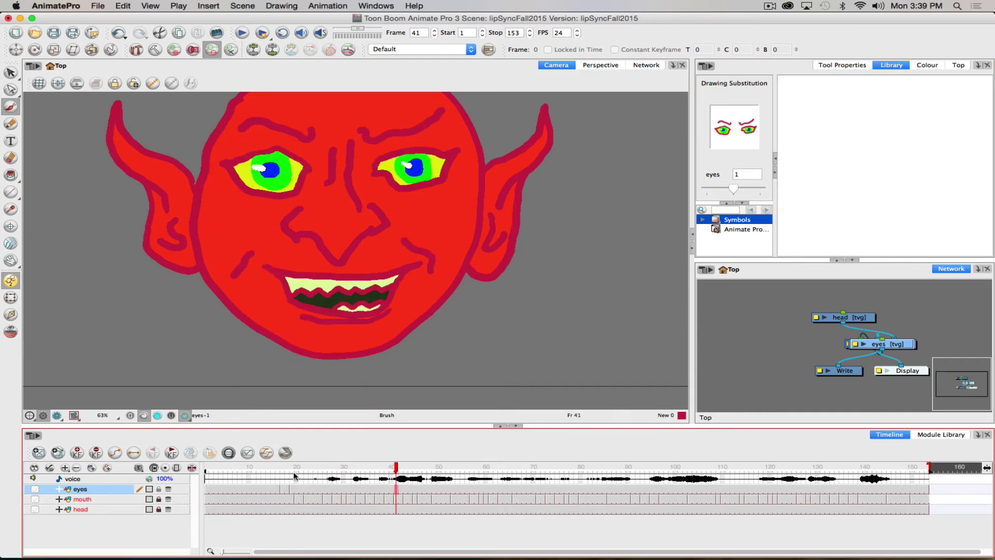
Step: Lengthen the first blink by substituting eyes drawing 2 on frame 19 and drawing 1 on frame 21
drag(286, 472, 293, 468)
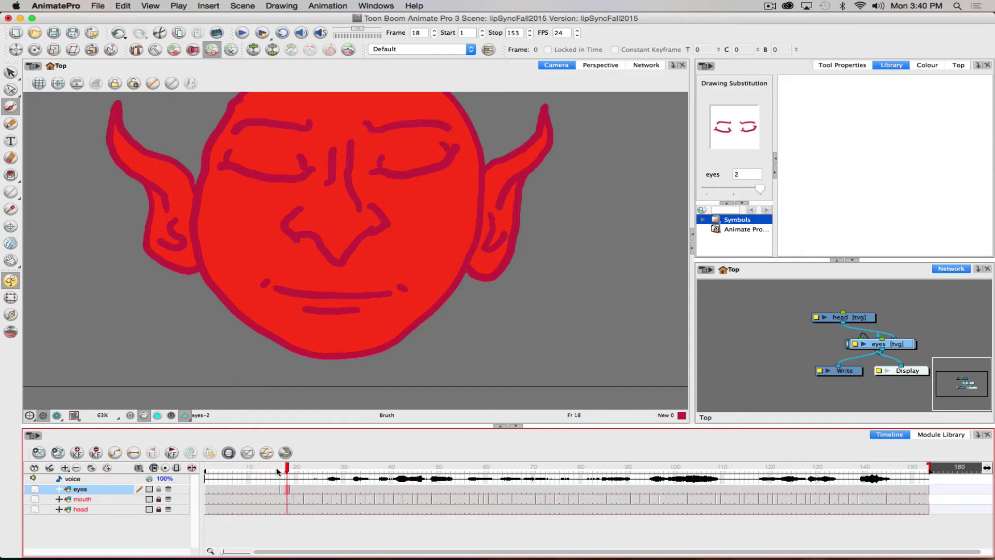
mouse_move(288, 467)
mouse_down()
mouse_move(304, 468)
mouse_move(274, 468)
mouse_move(515, 463)
mouse_move(280, 468)
mouse_move(292, 468)
mouse_up()
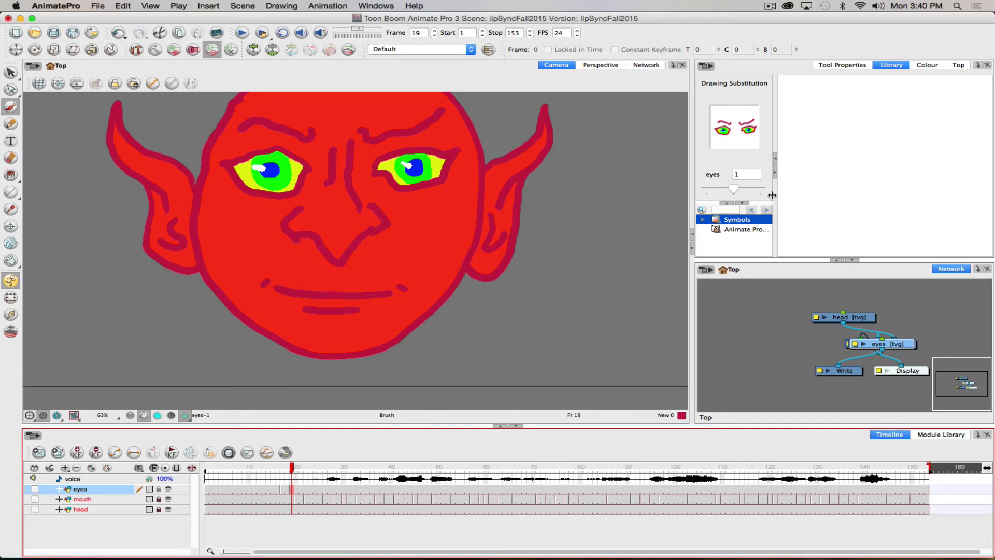
drag(734, 189, 760, 188)
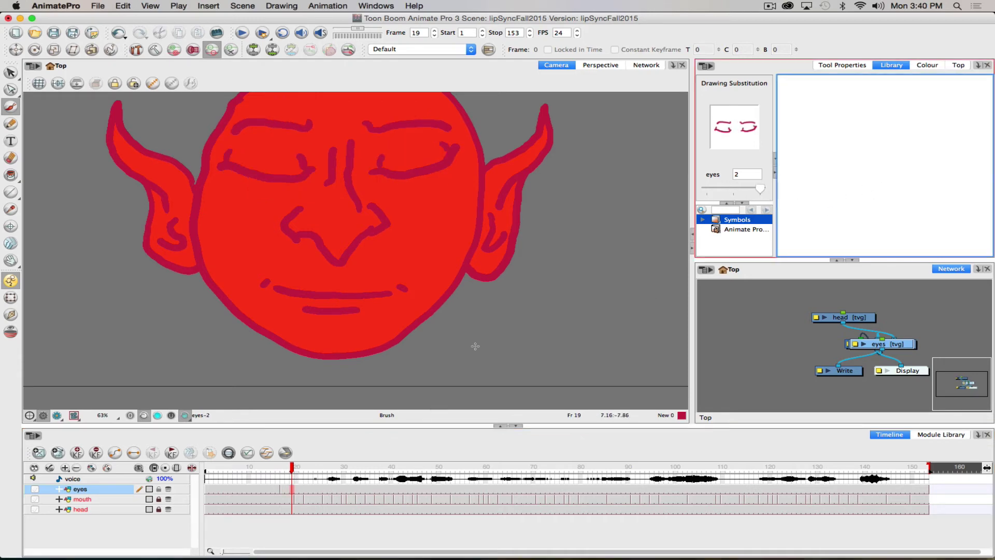
click(302, 489)
click(301, 489)
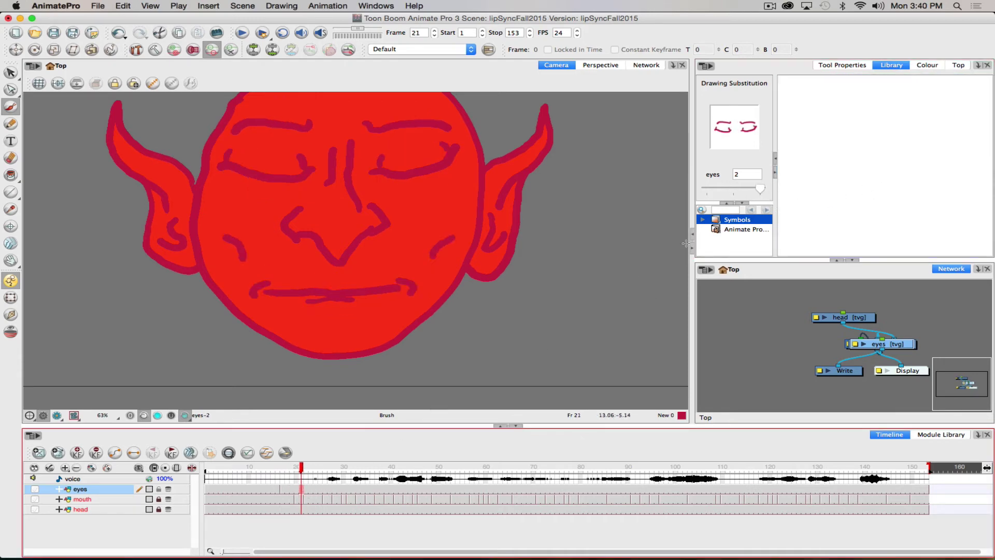
click(733, 190)
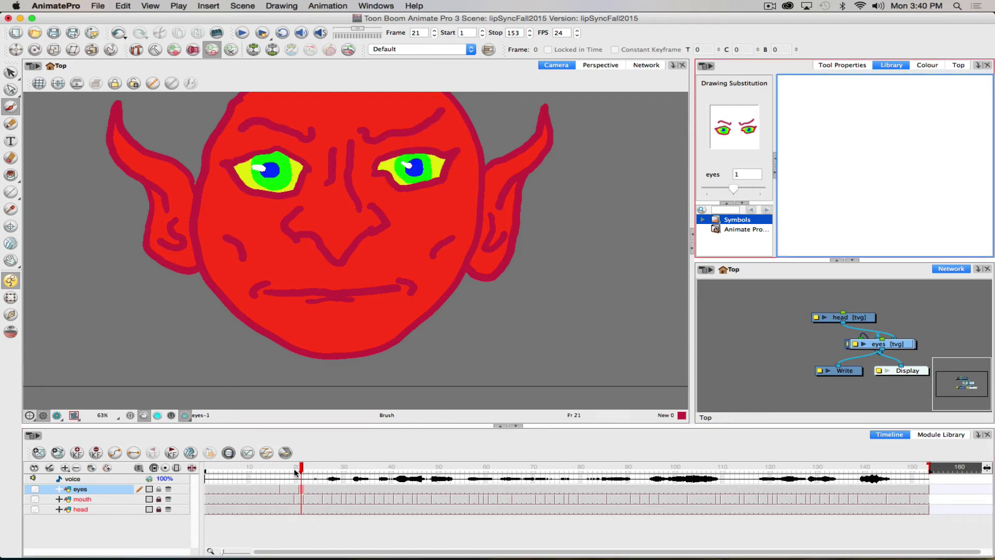
Step: Play back the start of the scene twice to check the timing of the lengthened blink
click(242, 468)
click(230, 489)
click(242, 33)
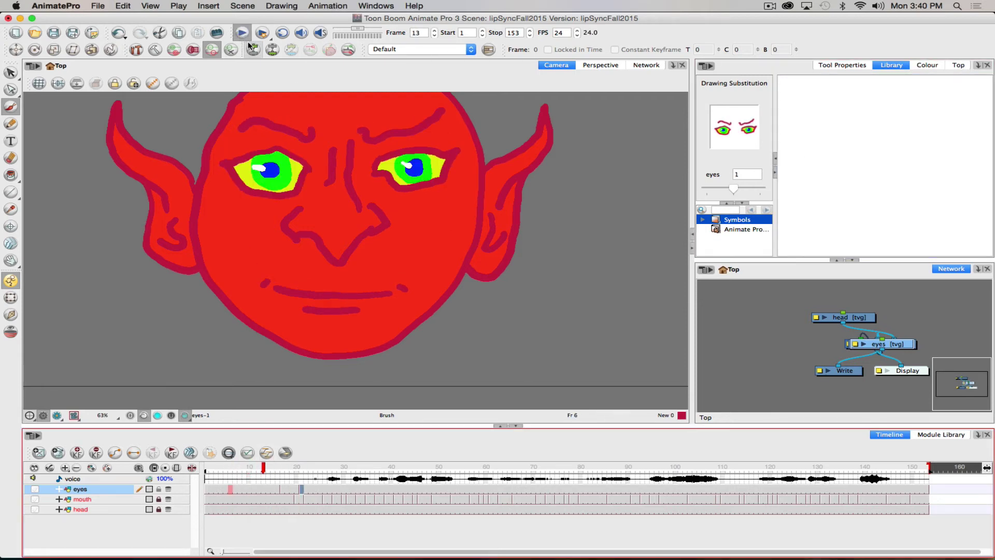
key(Return)
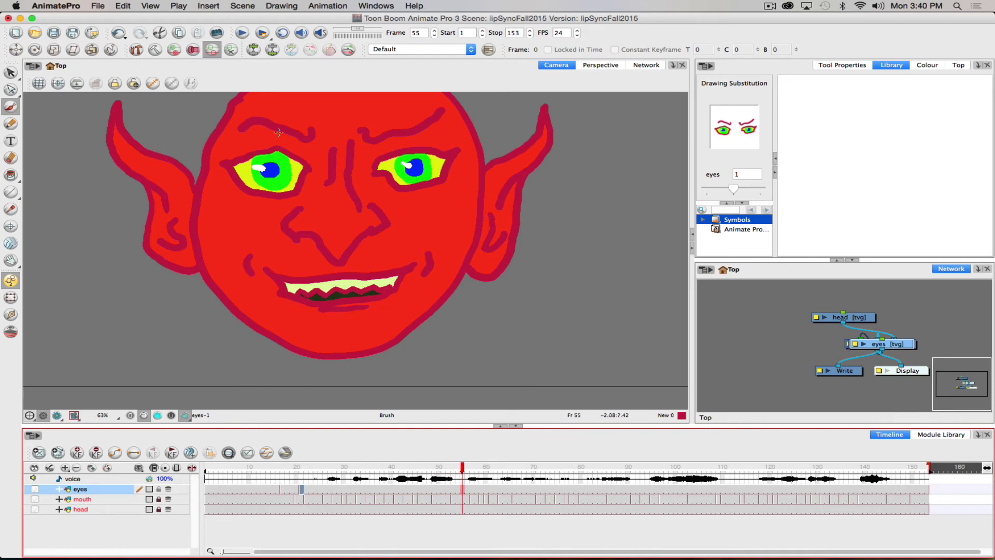
mouse_move(271, 475)
mouse_down()
mouse_move(328, 471)
mouse_move(264, 471)
mouse_up()
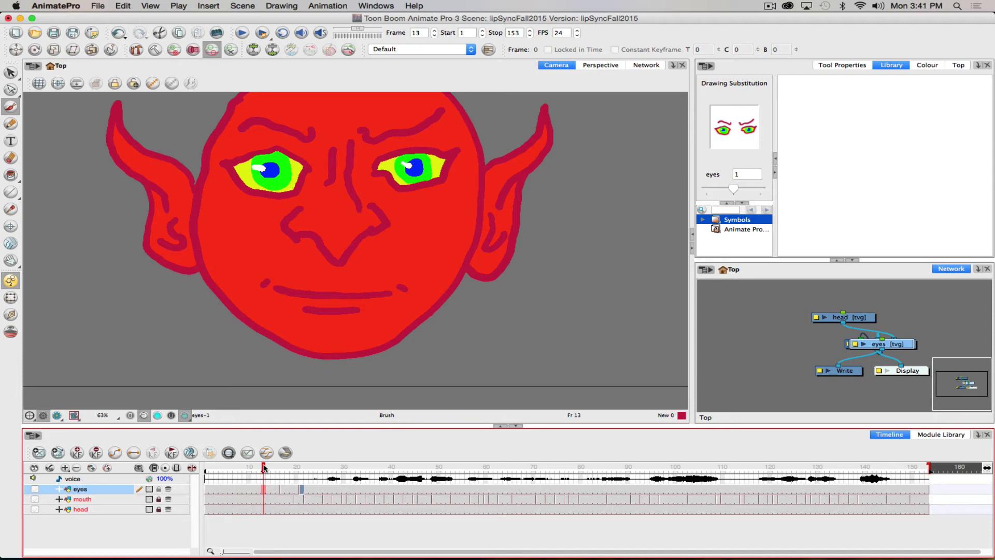
mouse_move(264, 468)
mouse_down()
mouse_move(306, 466)
mouse_move(254, 465)
mouse_up()
click(242, 32)
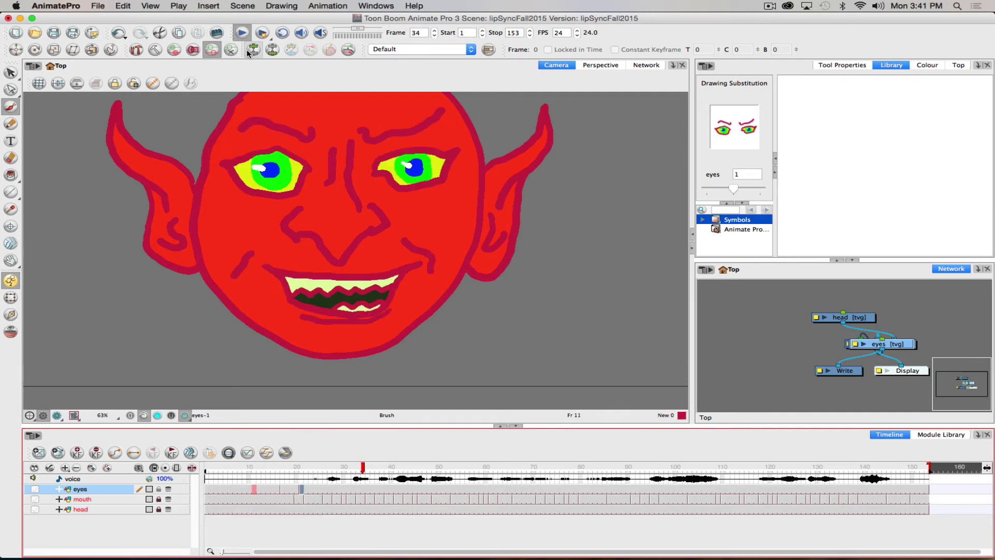
key(Return)
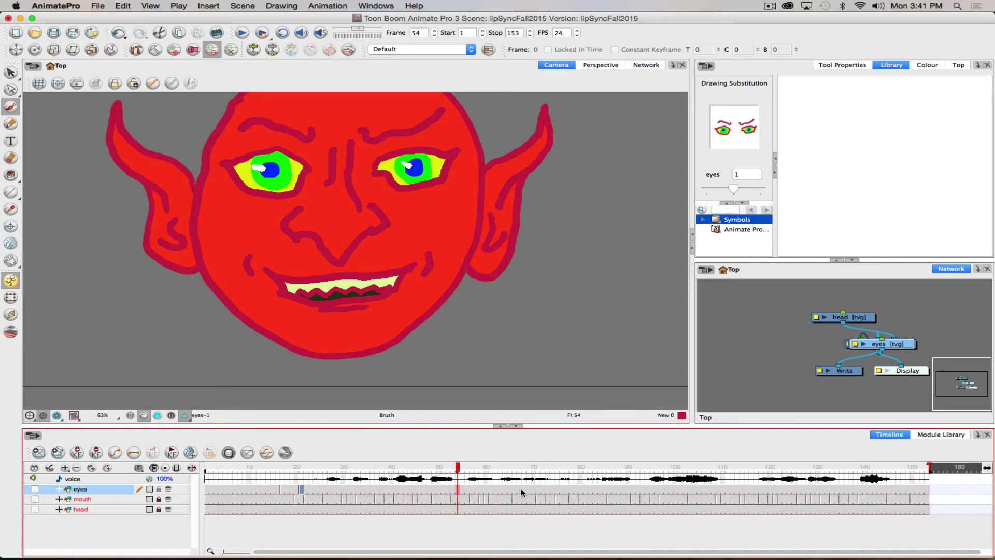
Step: Add a second blink by substituting eyes drawing 2 on frame 68 and drawing 1 on frame 71
click(521, 492)
click(760, 188)
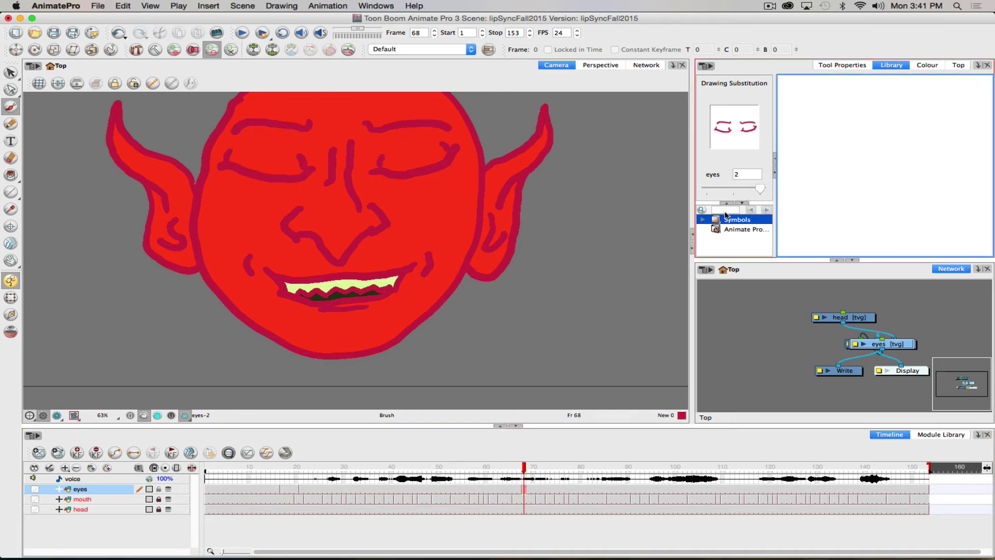
click(537, 488)
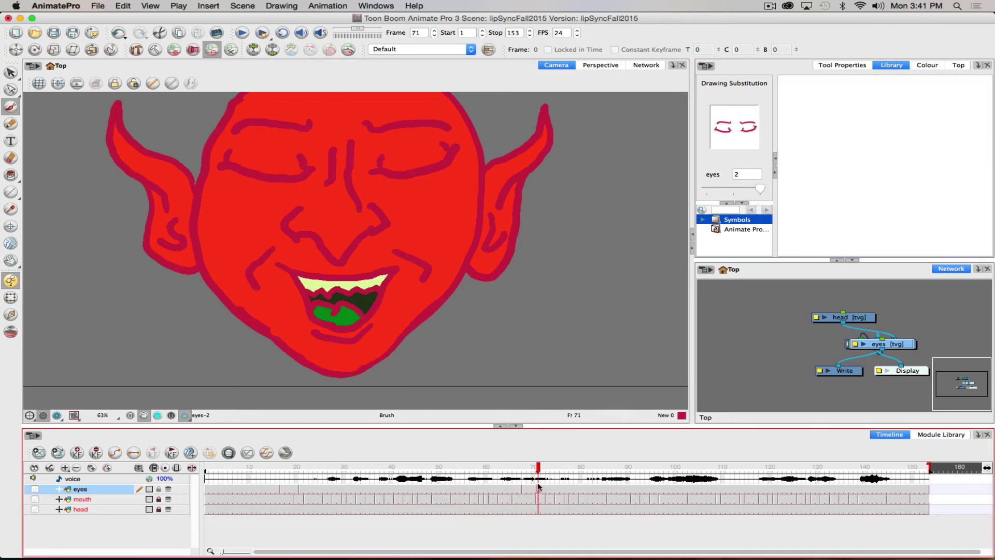
click(739, 192)
Step: Play the scene from frame 1 through both blinks to review the eye animation with the voice
drag(539, 469, 315, 467)
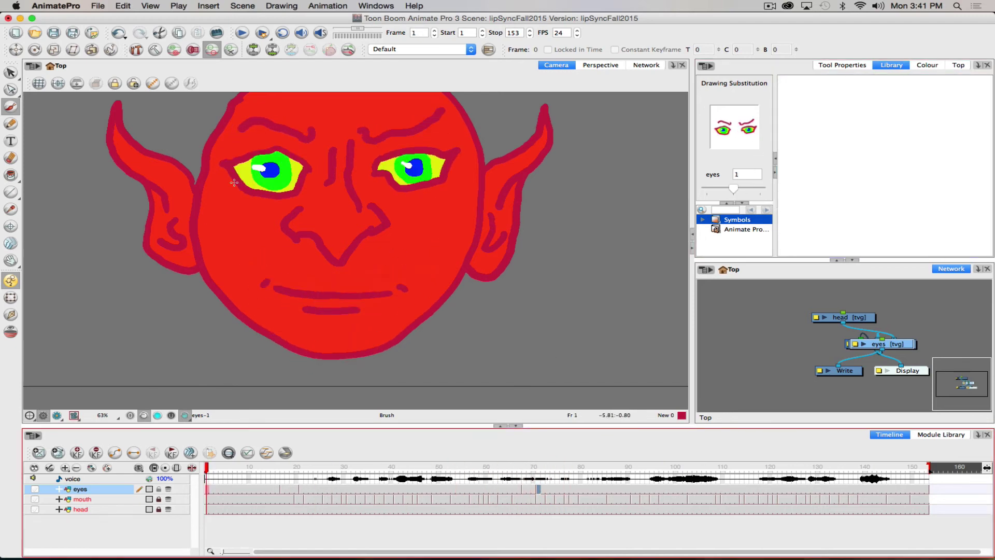
click(242, 33)
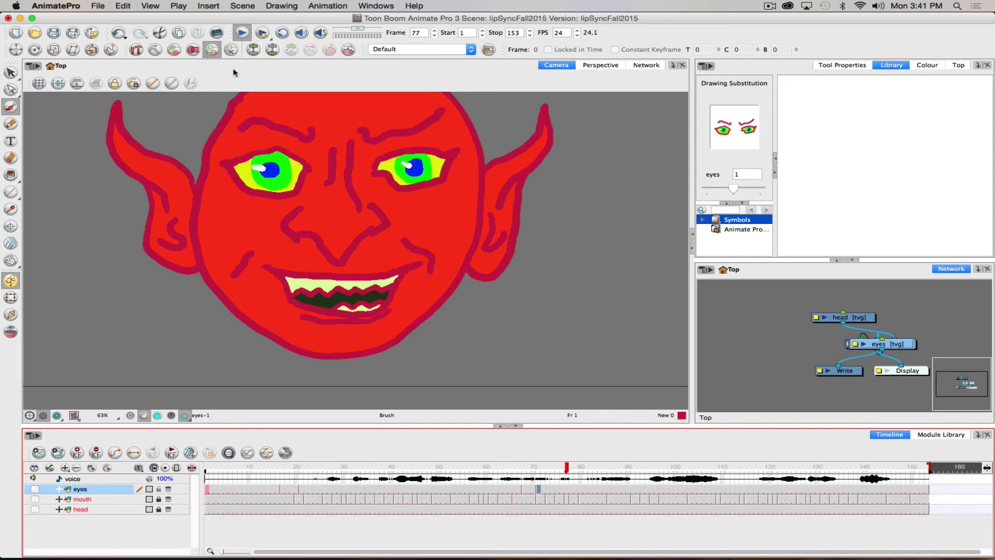
click(241, 33)
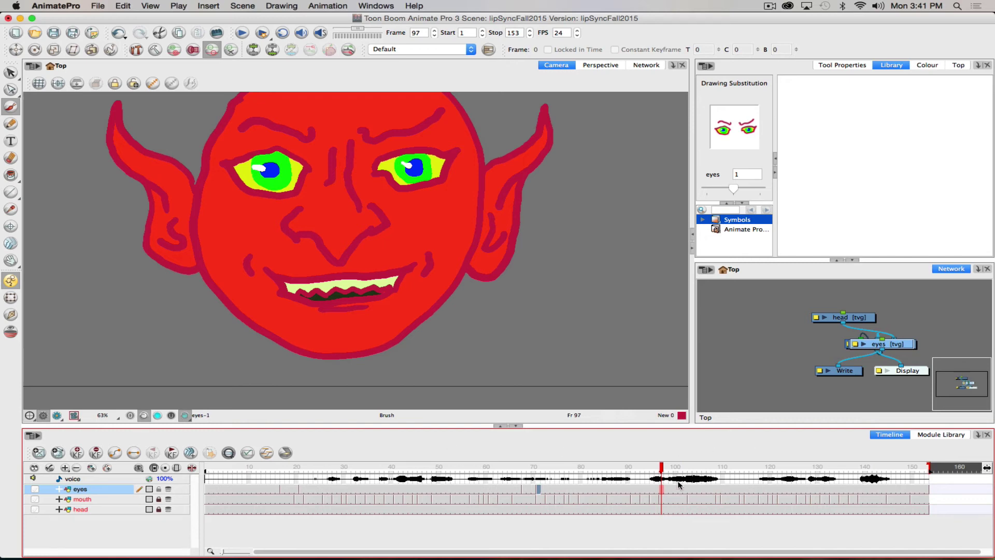
Step: Create a new empty eyes drawing at frame 99 and turn on onion skin
drag(661, 464, 671, 465)
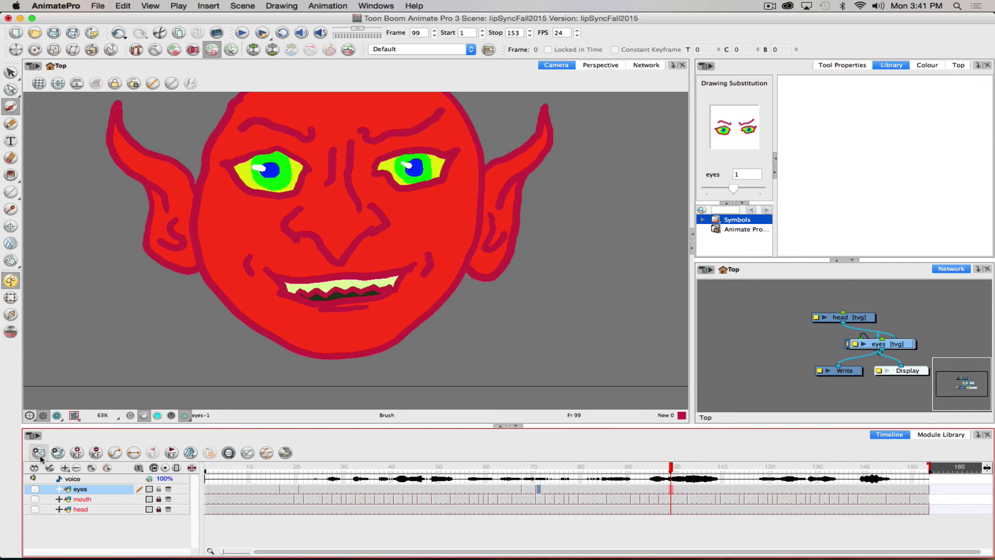
key(plus)
click(11, 332)
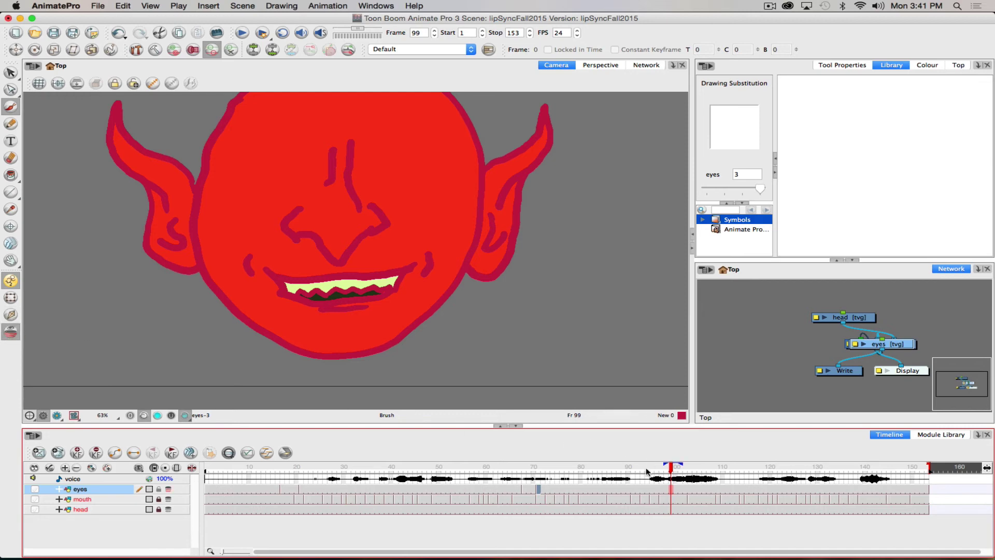
Step: Substitute eyes drawing 1 on frames 97 and 71 of the eyes layer
mouse_move(670, 469)
mouse_down()
mouse_move(652, 468)
mouse_move(669, 468)
mouse_up()
click(661, 490)
click(724, 189)
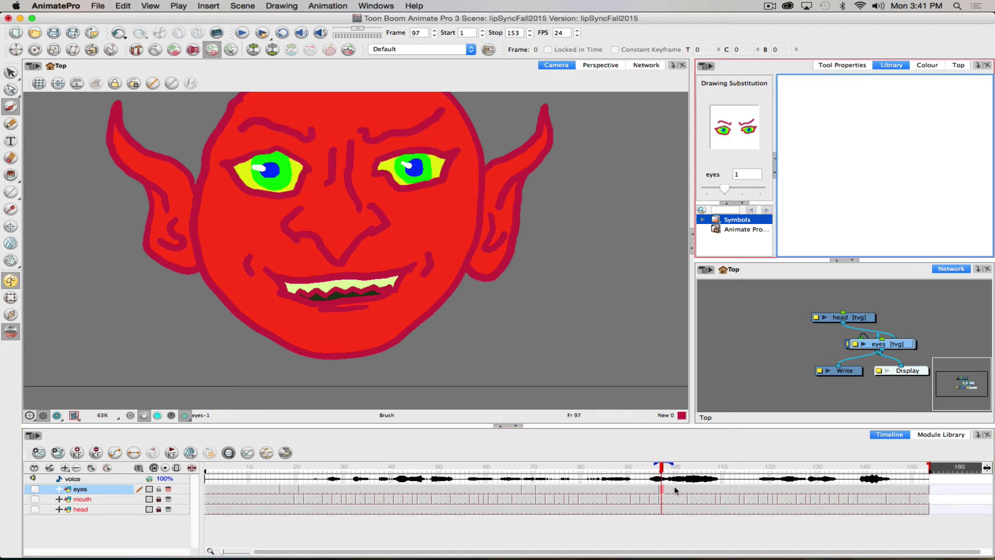
click(638, 489)
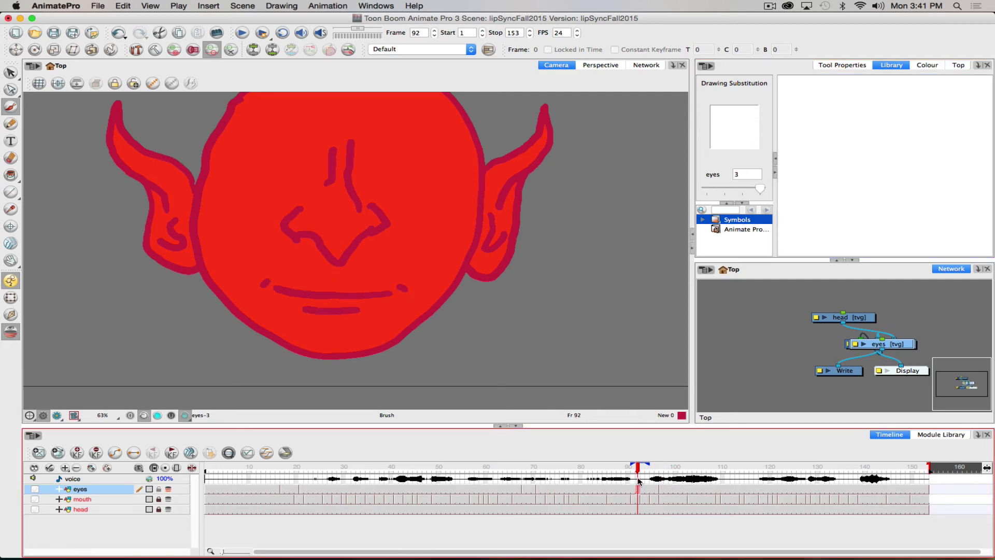
click(539, 488)
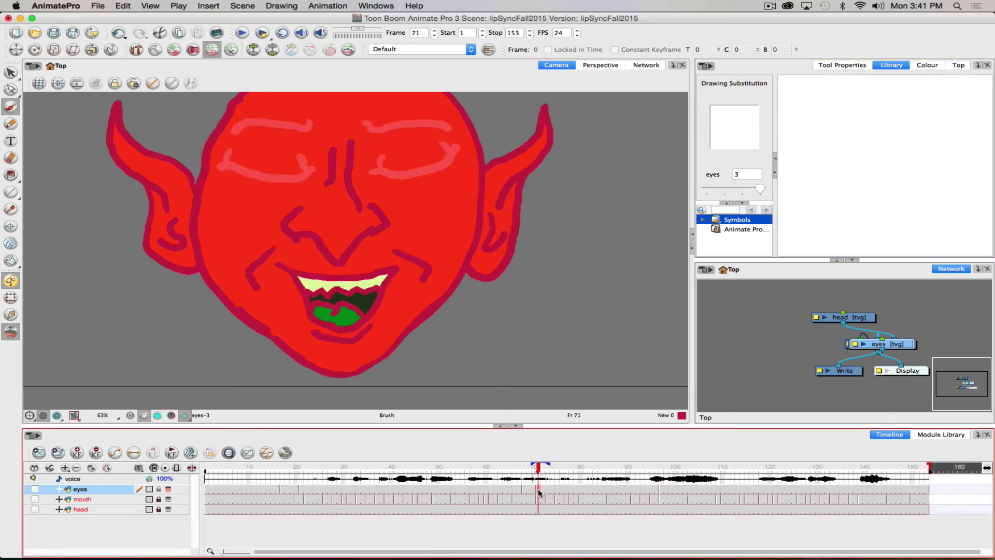
click(737, 192)
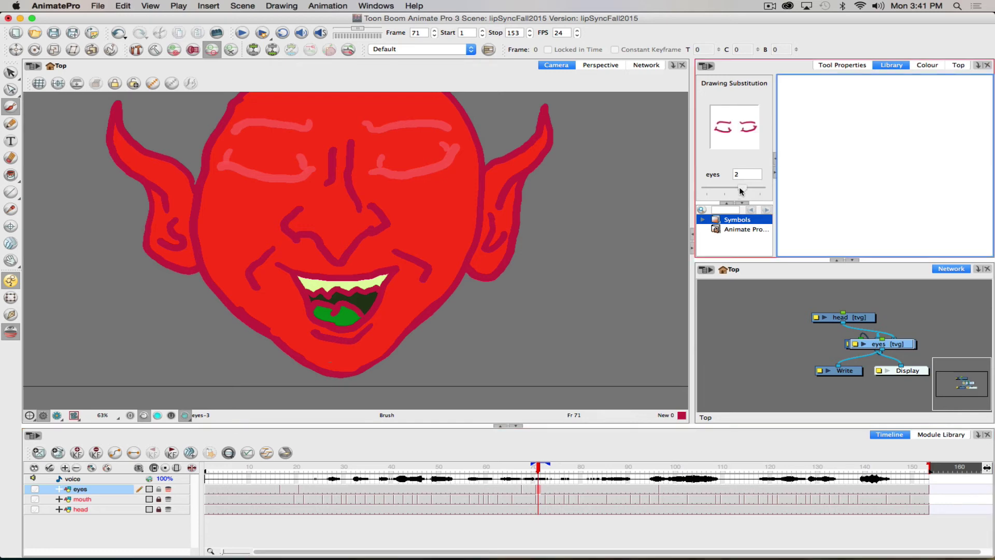
click(725, 189)
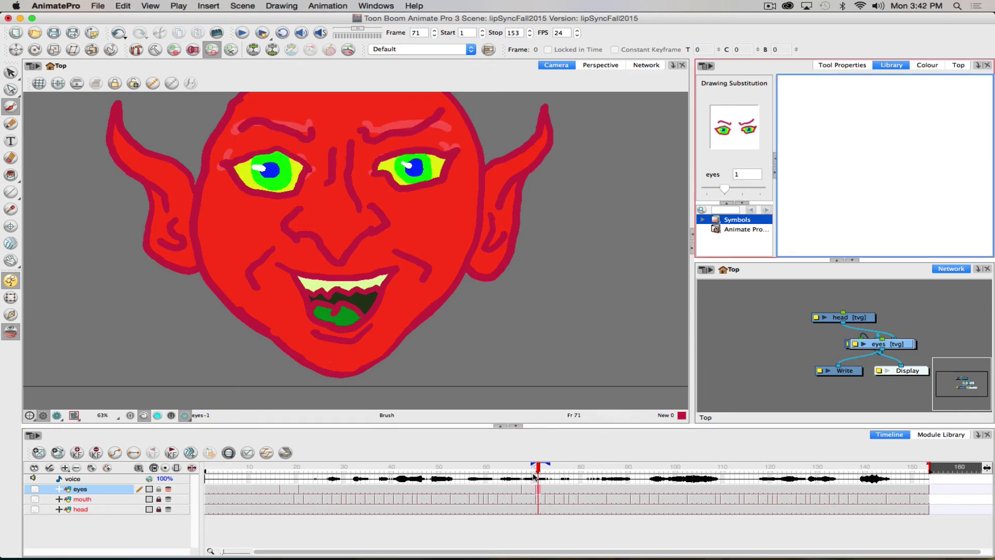
Step: Substitute eyes drawing 3 on frame 93 and brush narrowed eye outlines and steeply slanted eyebrows in New 0 over the onion skin
click(611, 470)
click(643, 471)
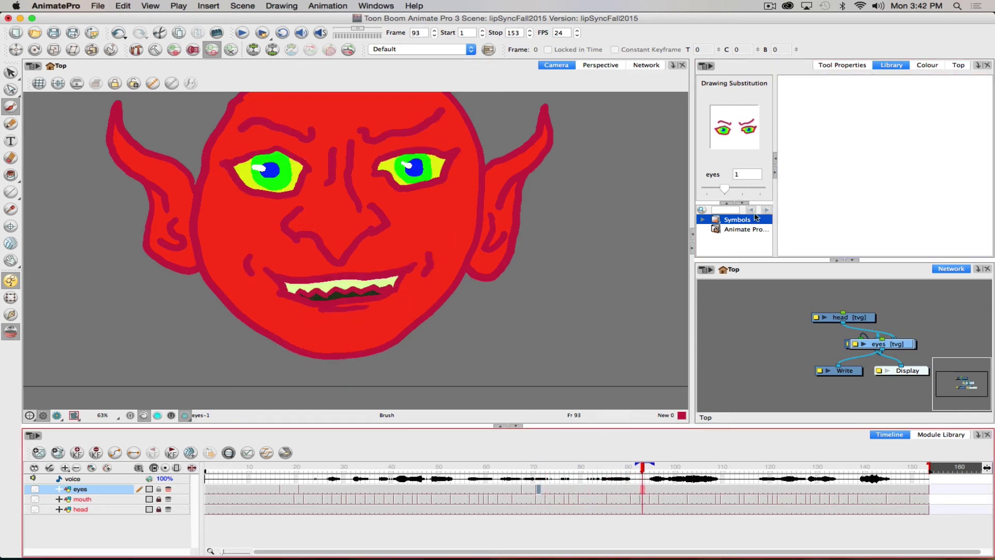
click(760, 189)
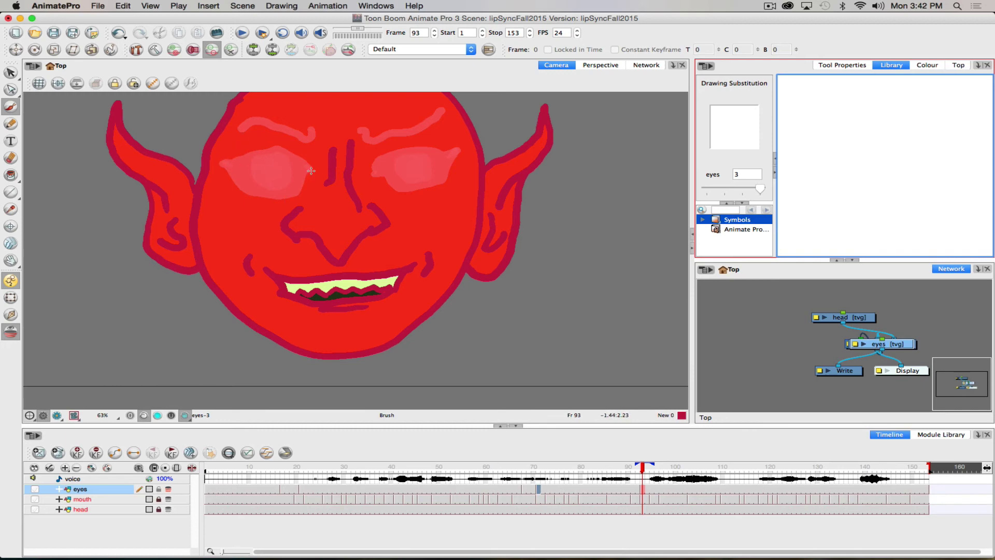
mouse_move(311, 171)
mouse_down()
mouse_move(218, 158)
mouse_move(253, 189)
mouse_move(295, 192)
mouse_move(249, 186)
mouse_up()
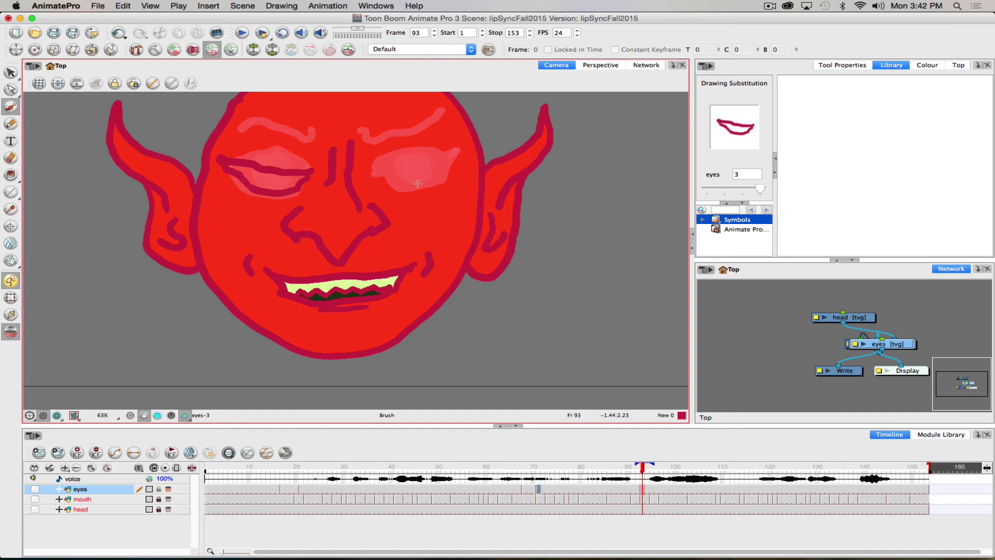
mouse_move(377, 172)
mouse_down()
mouse_move(461, 137)
mouse_move(438, 175)
mouse_move(410, 189)
mouse_move(379, 176)
mouse_up()
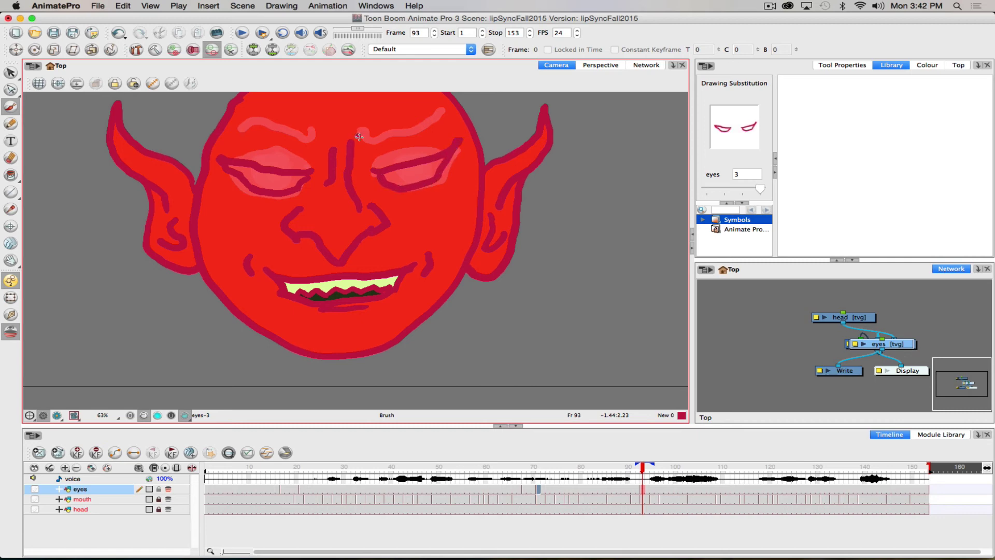
mouse_move(359, 136)
mouse_down()
mouse_move(377, 147)
mouse_move(421, 101)
mouse_up()
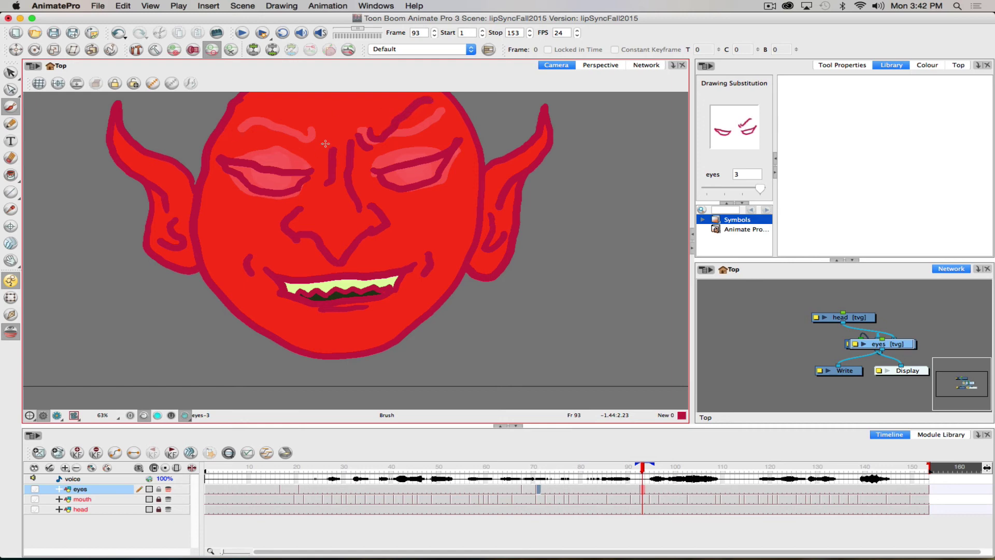
mouse_move(325, 143)
mouse_down()
mouse_move(307, 148)
mouse_move(262, 110)
mouse_move(245, 118)
mouse_up()
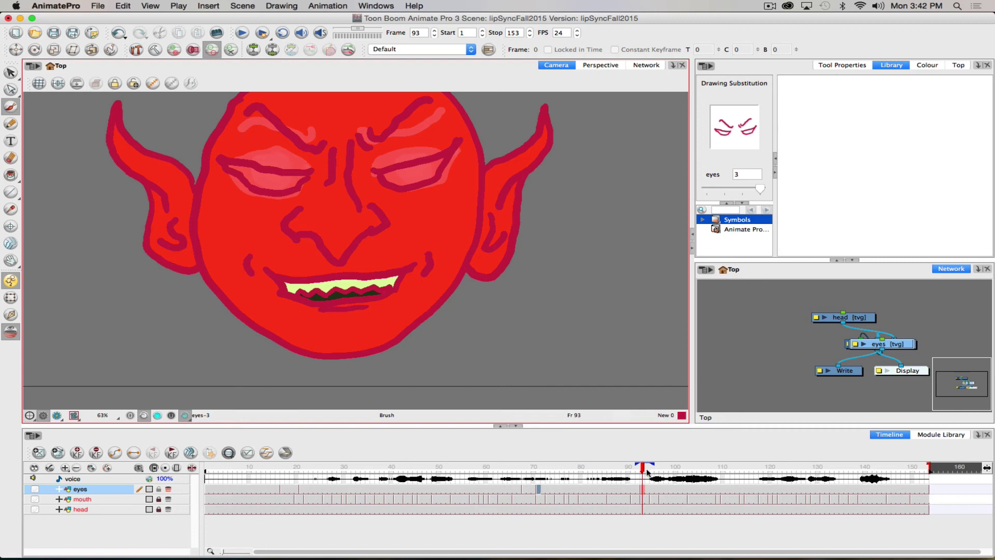
Step: Compare frame 93 with the open eyes on frame 89, and fill both narrowed eyes on frame 93 with New 2 yellow
drag(642, 469, 643, 469)
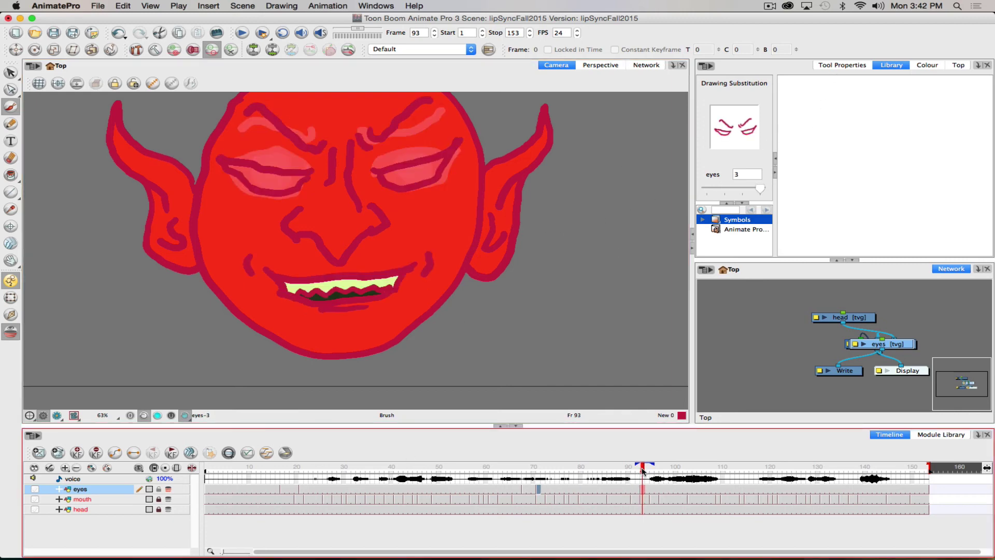
click(922, 66)
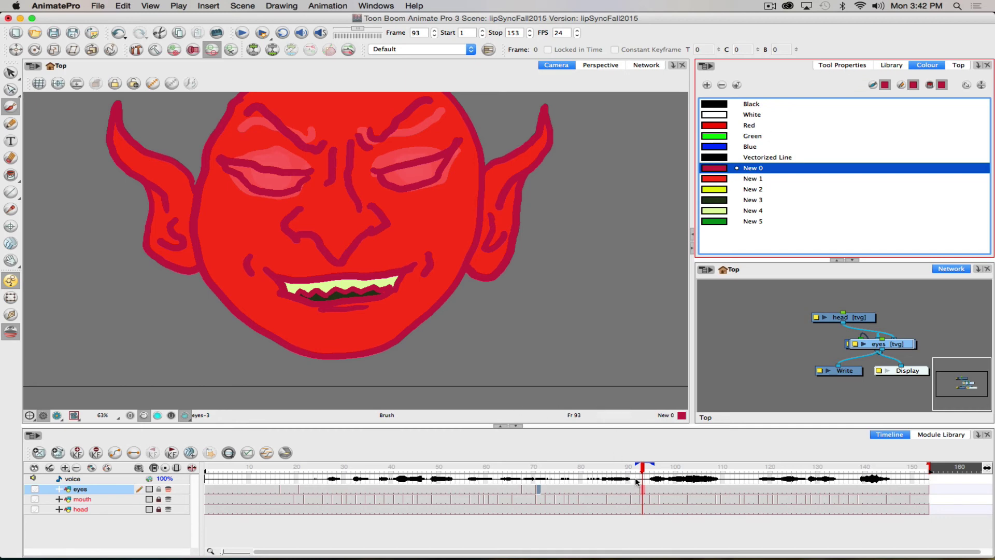
click(624, 490)
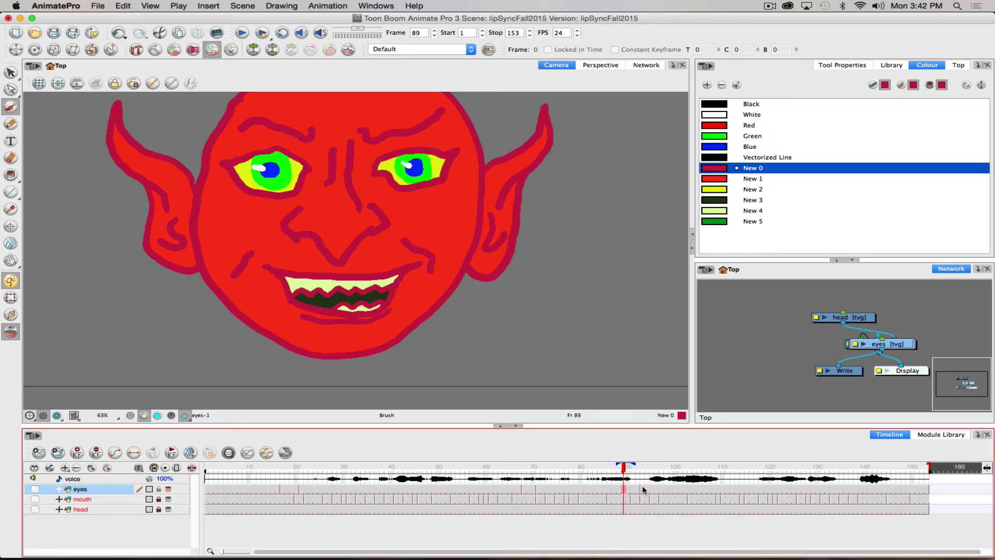
click(642, 488)
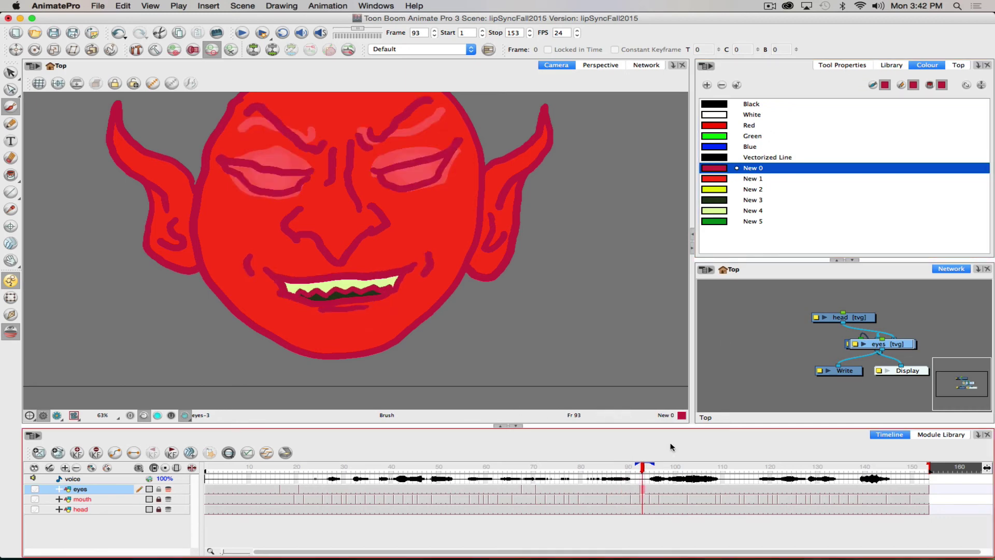
click(721, 191)
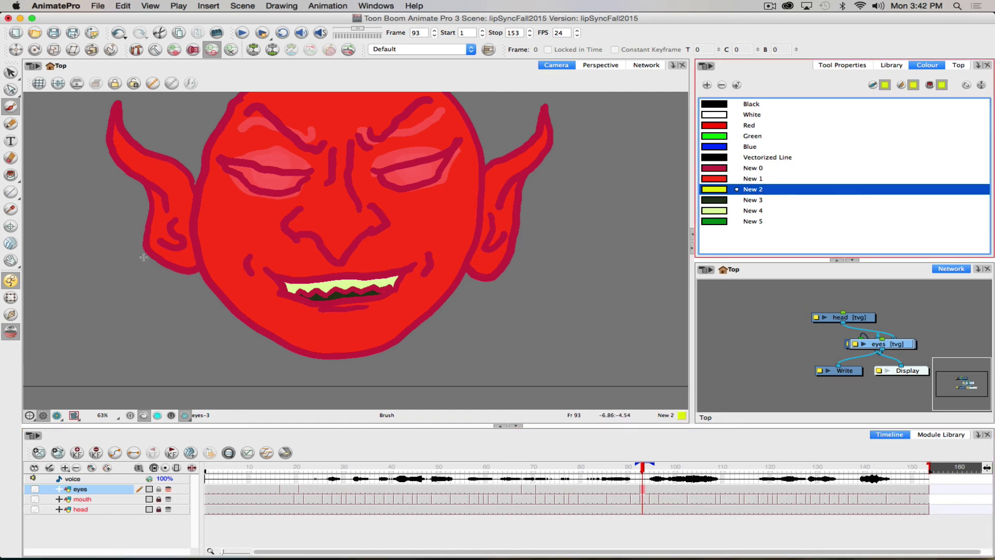
click(10, 175)
click(259, 176)
click(401, 175)
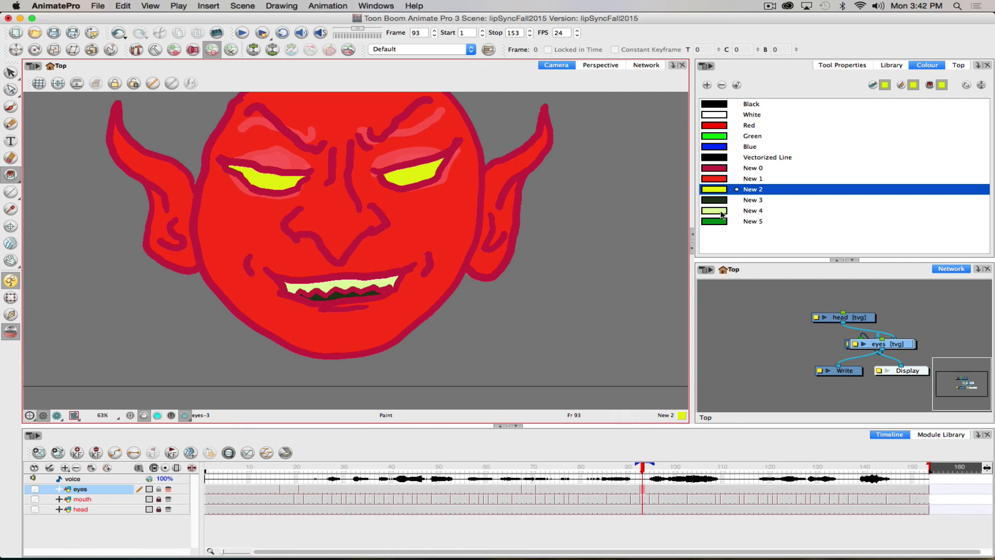
Step: Brush iris edges in Blue inside both narrowed eyes and fill the areas between them
click(713, 146)
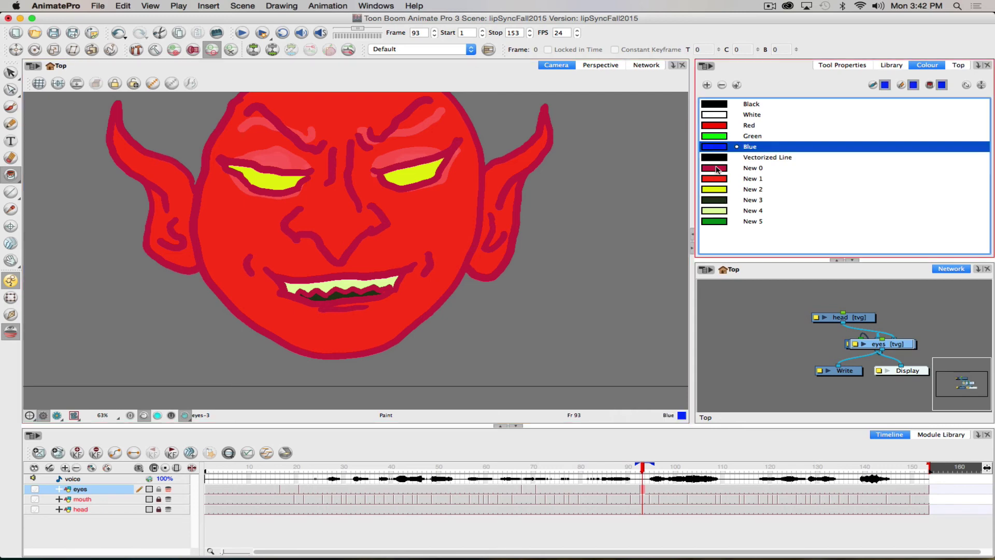
key(alt+b)
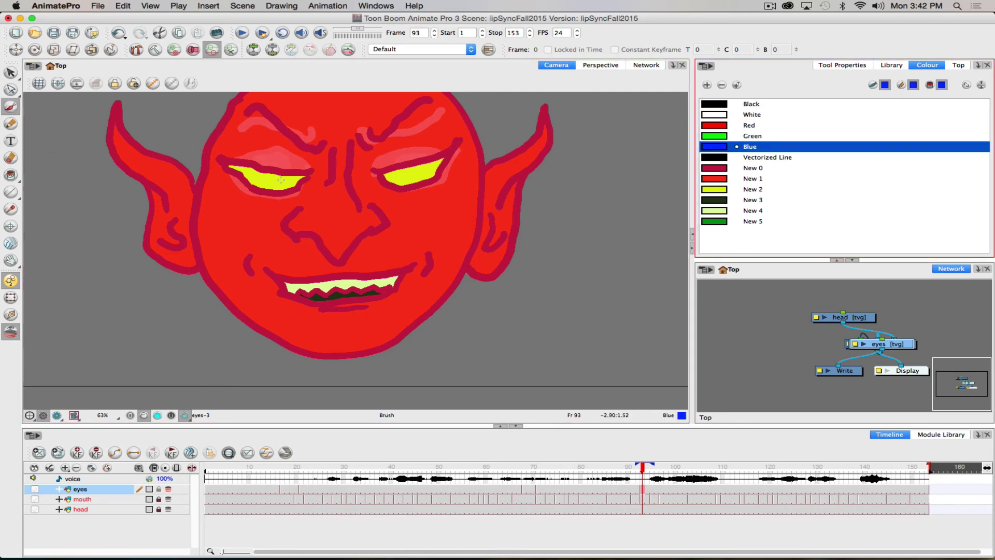
click(290, 179)
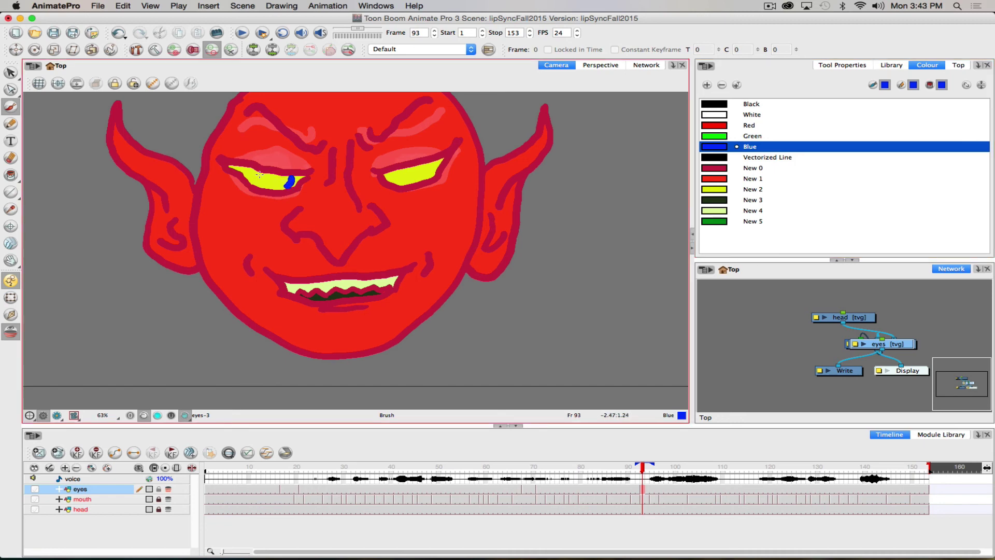
drag(255, 172, 260, 185)
drag(397, 173, 399, 180)
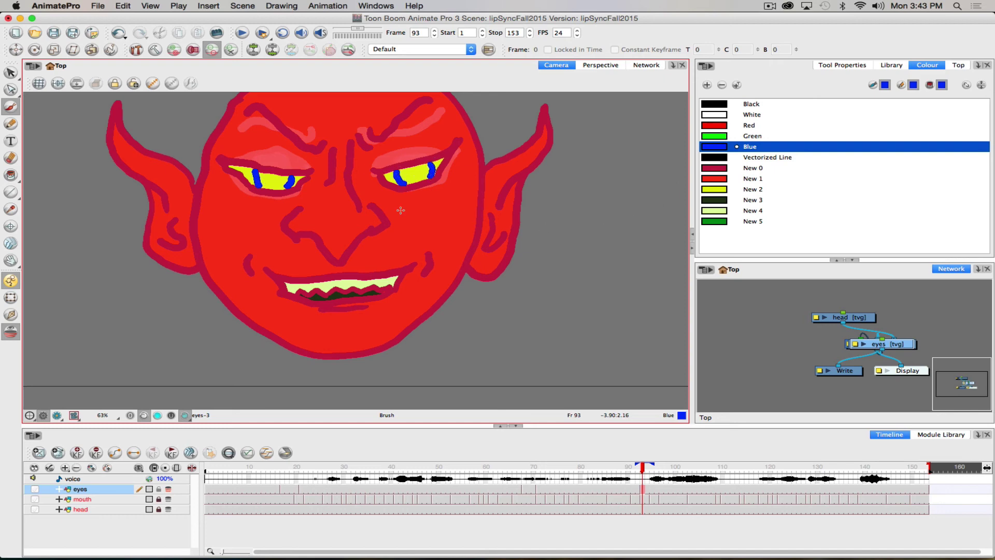
click(10, 175)
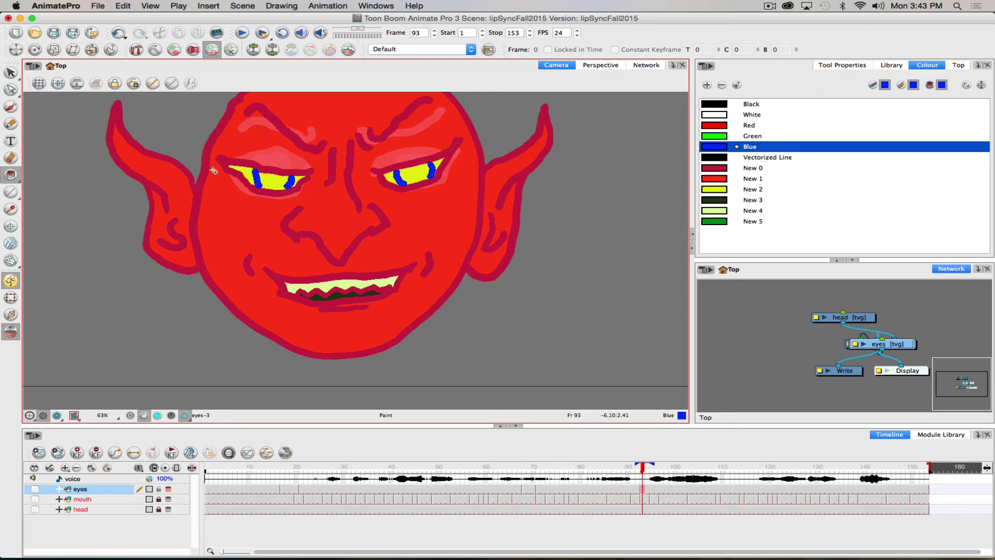
click(270, 183)
click(414, 171)
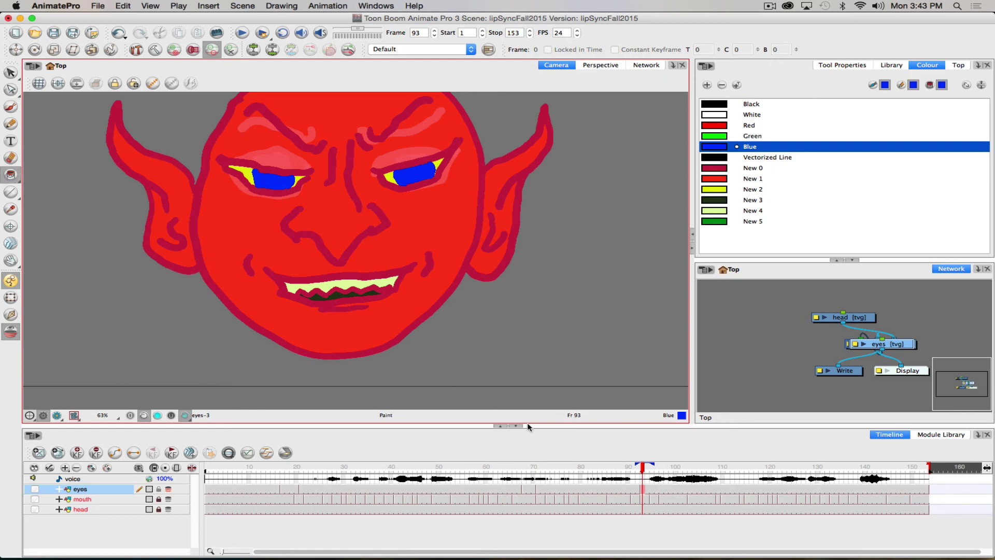
Step: Undo the blue iris fills and brush strokes in both narrowed eyes on frame 93
click(639, 468)
click(643, 468)
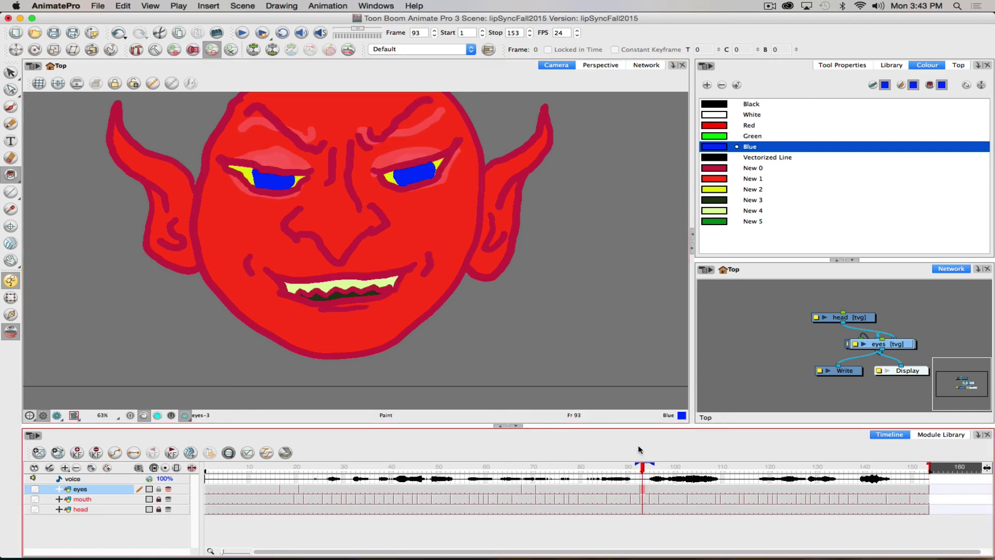
key(super+z)
key(super+z)
key(super+z)
key(super+z)
key(super+z)
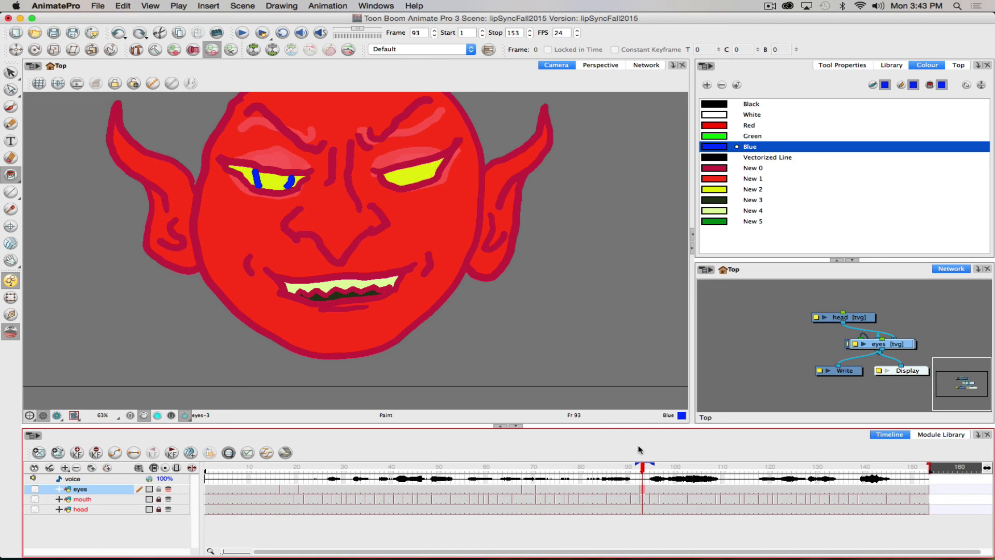
key(super+z)
Step: Brush iris edges in Green inside both narrowed eyes and fill the areas between them
click(720, 136)
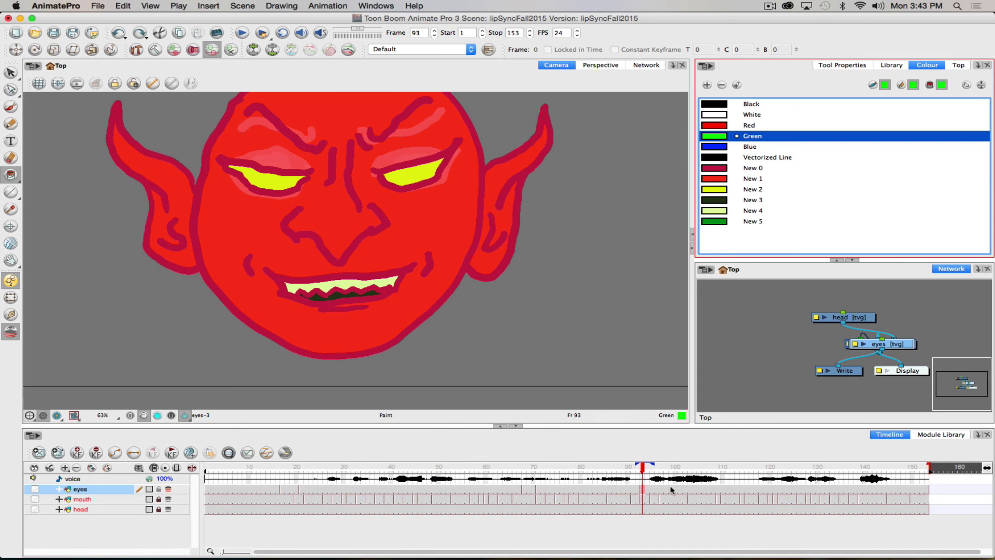
click(398, 174)
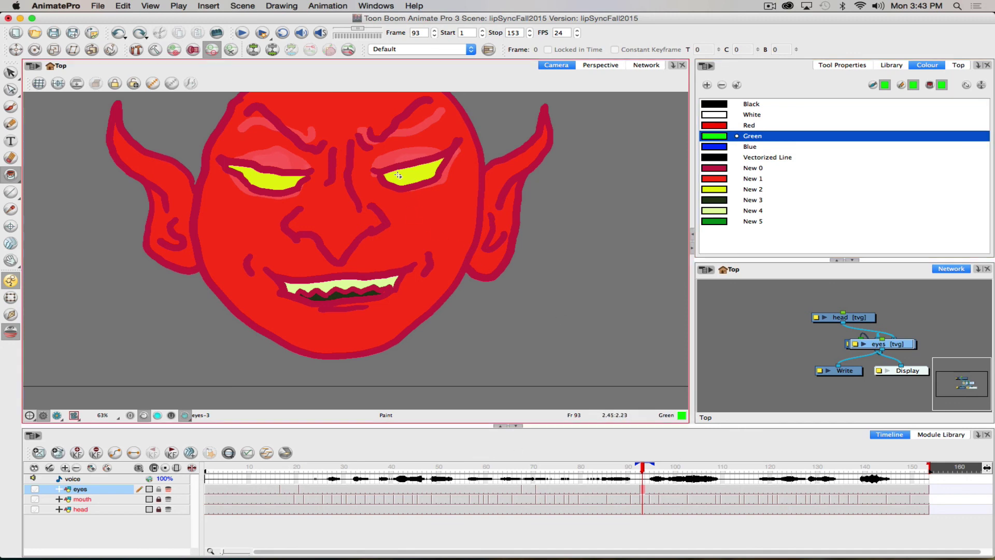
click(401, 183)
key(super+z)
click(10, 107)
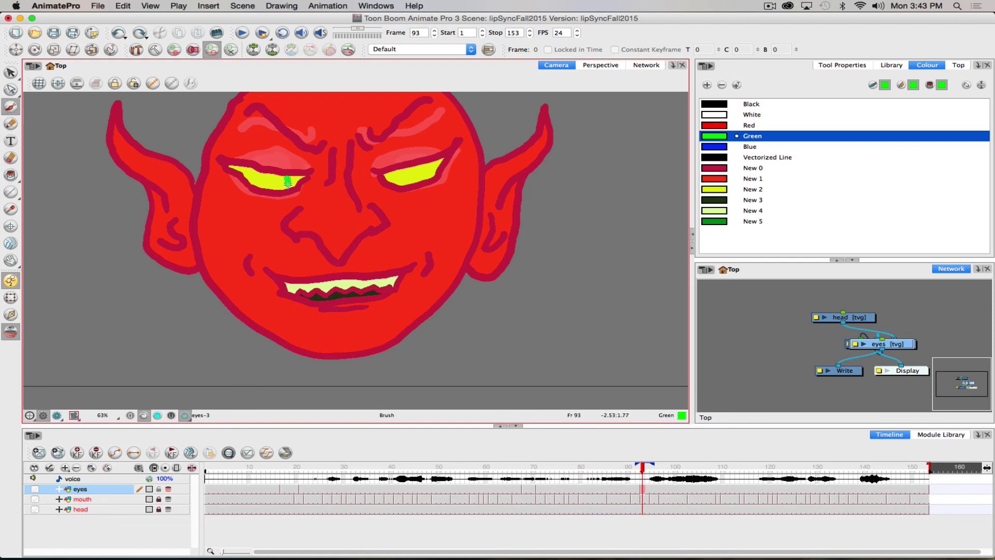
drag(257, 181, 255, 172)
drag(429, 165, 433, 172)
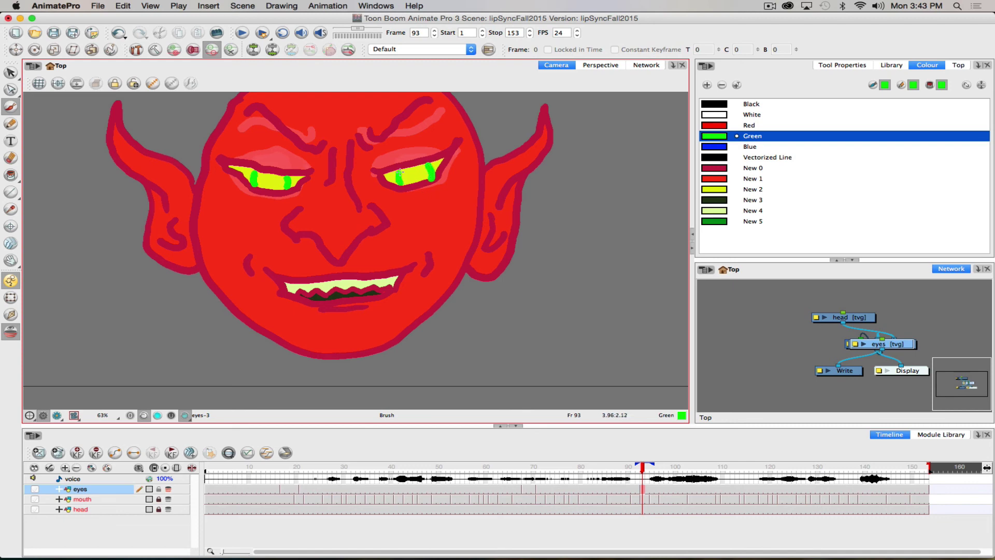
click(11, 175)
click(259, 183)
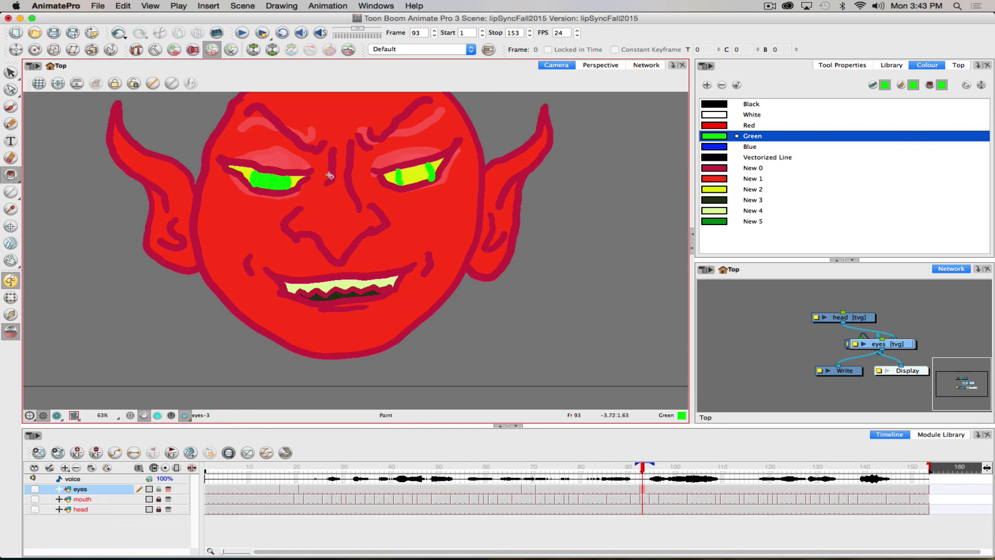
click(413, 175)
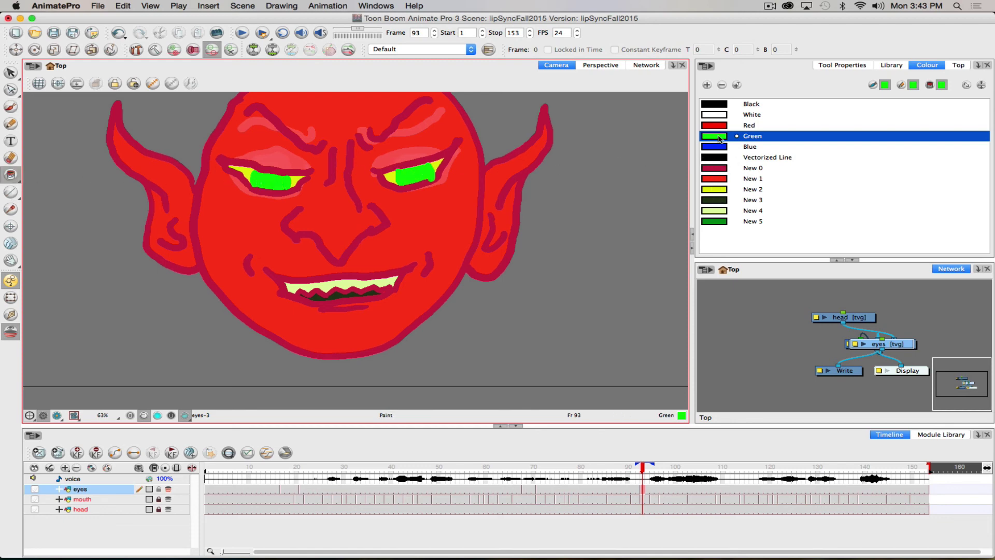
Step: Brush pupils in Blue over the green irises of the narrowed eyes
click(712, 150)
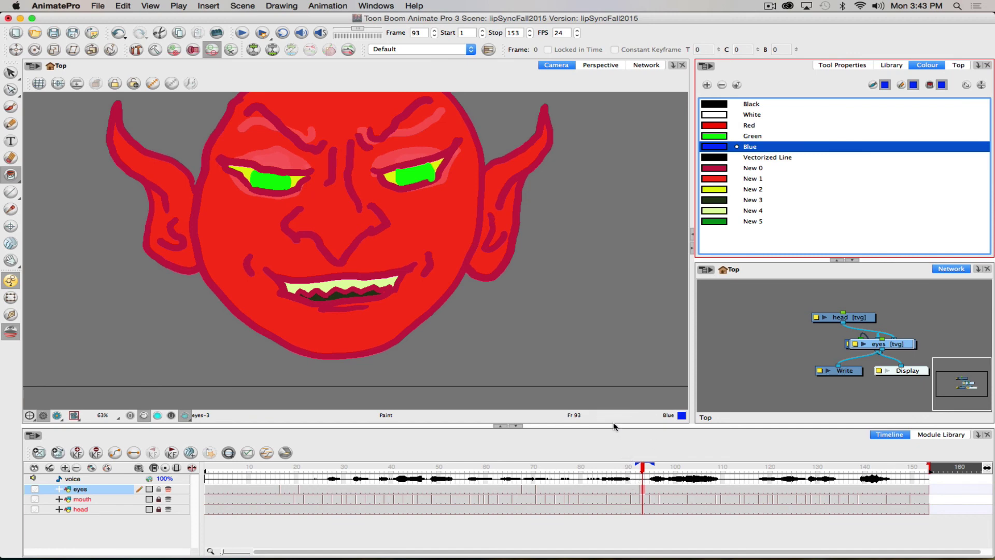
click(423, 166)
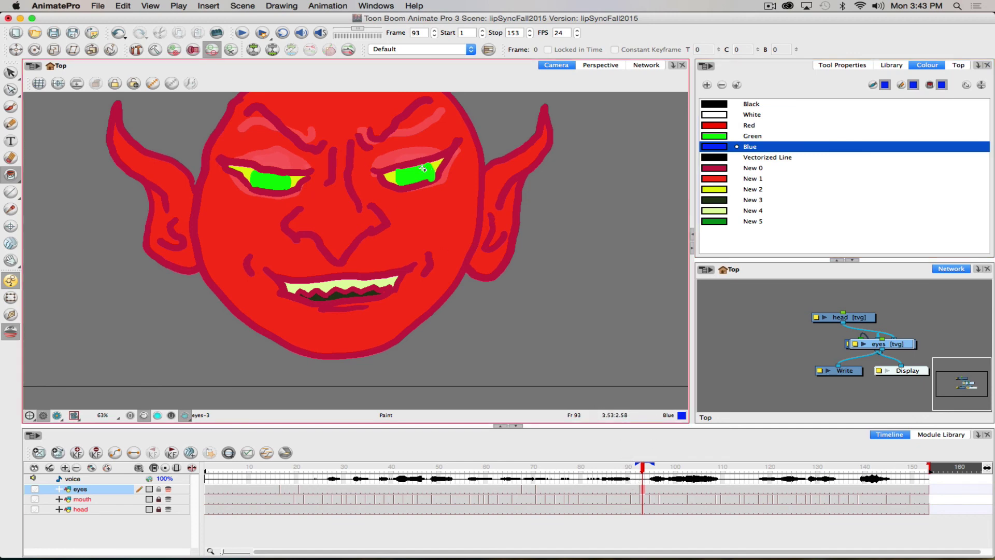
click(421, 172)
key(super+z)
click(10, 106)
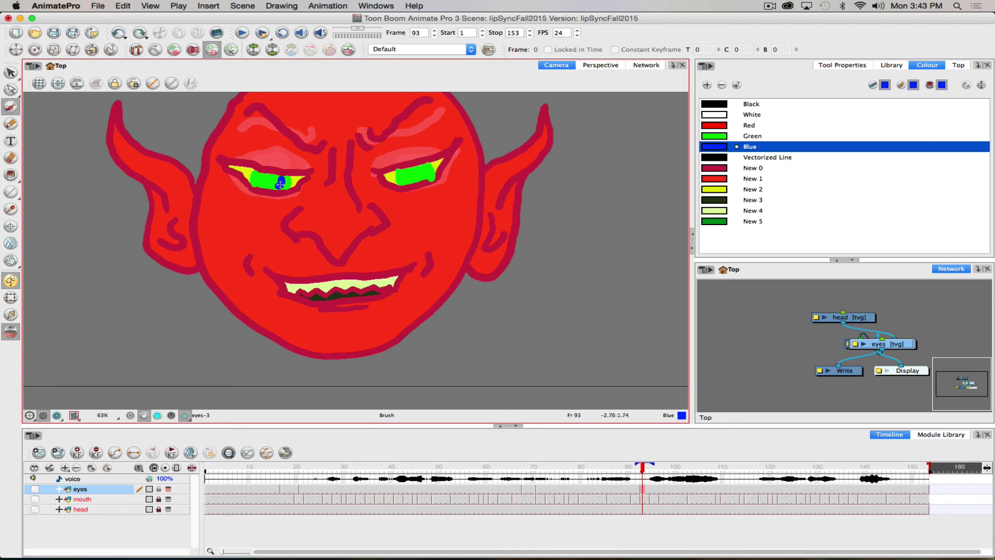
drag(280, 184, 268, 199)
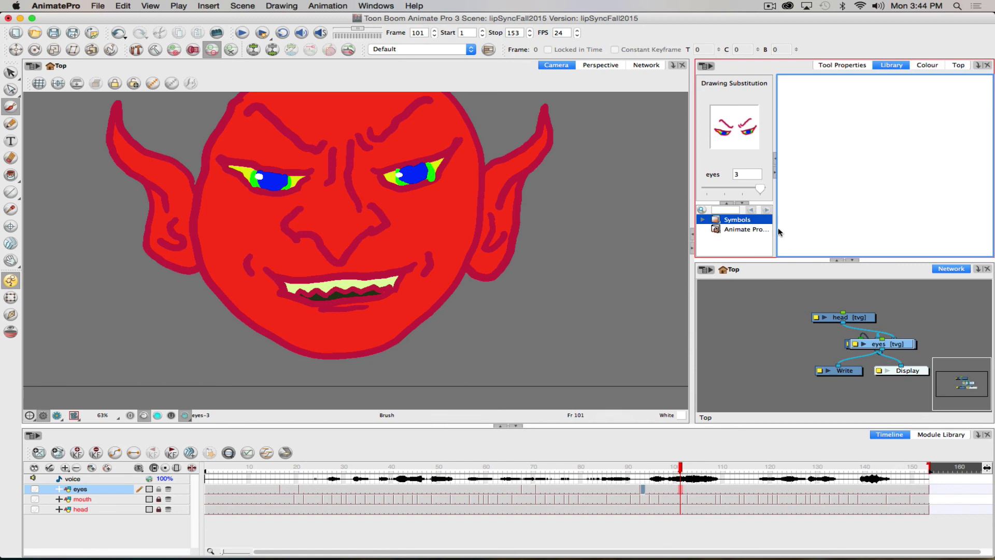
Step: Substitute eyes drawing 1 at frame 101 and play the scene from frame 11 to review the new expression
click(722, 185)
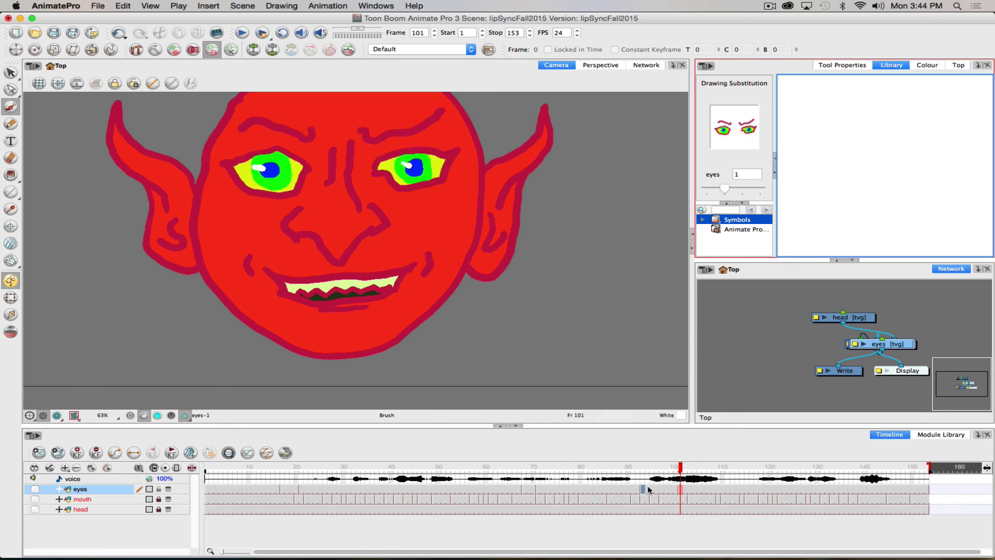
mouse_move(682, 468)
mouse_down()
mouse_move(657, 467)
mouse_move(696, 465)
mouse_move(253, 465)
mouse_up()
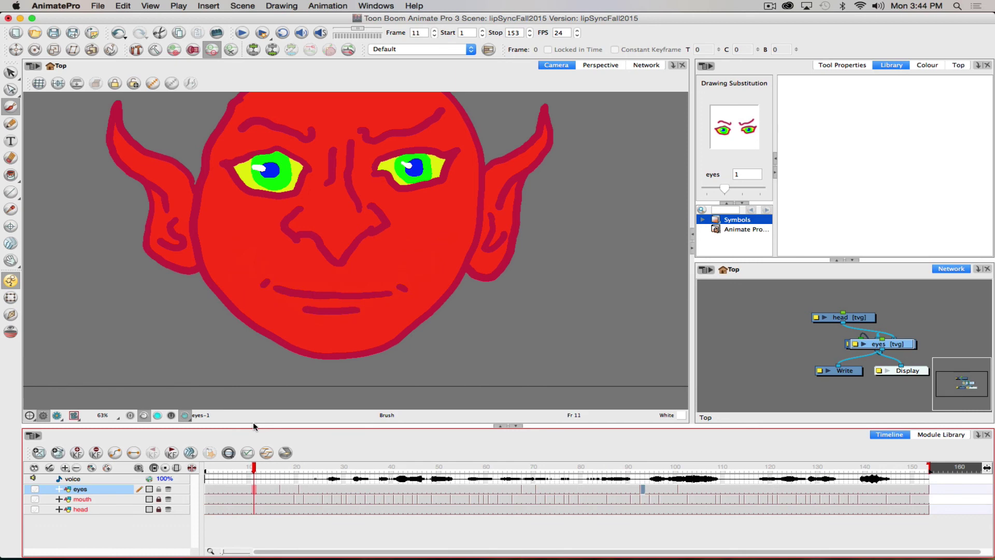
click(241, 33)
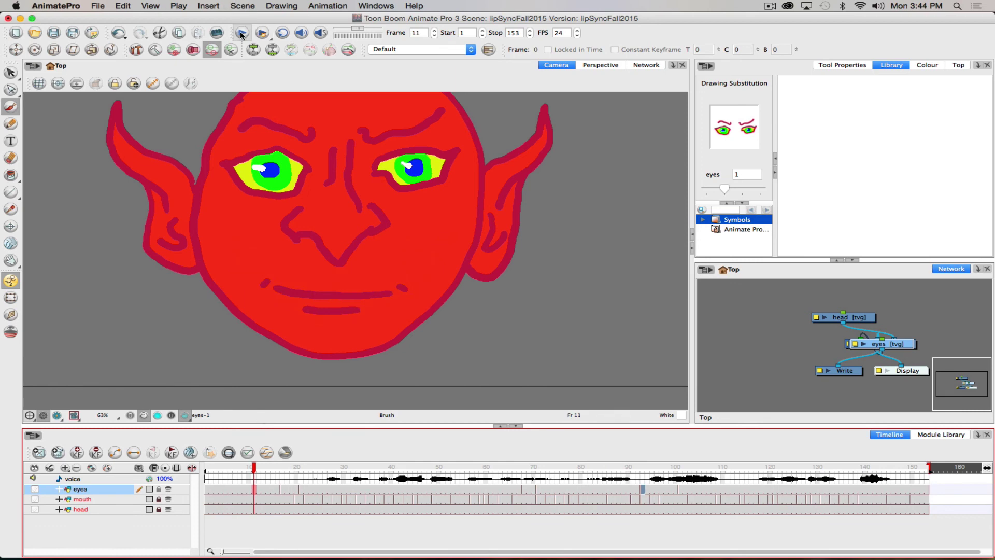